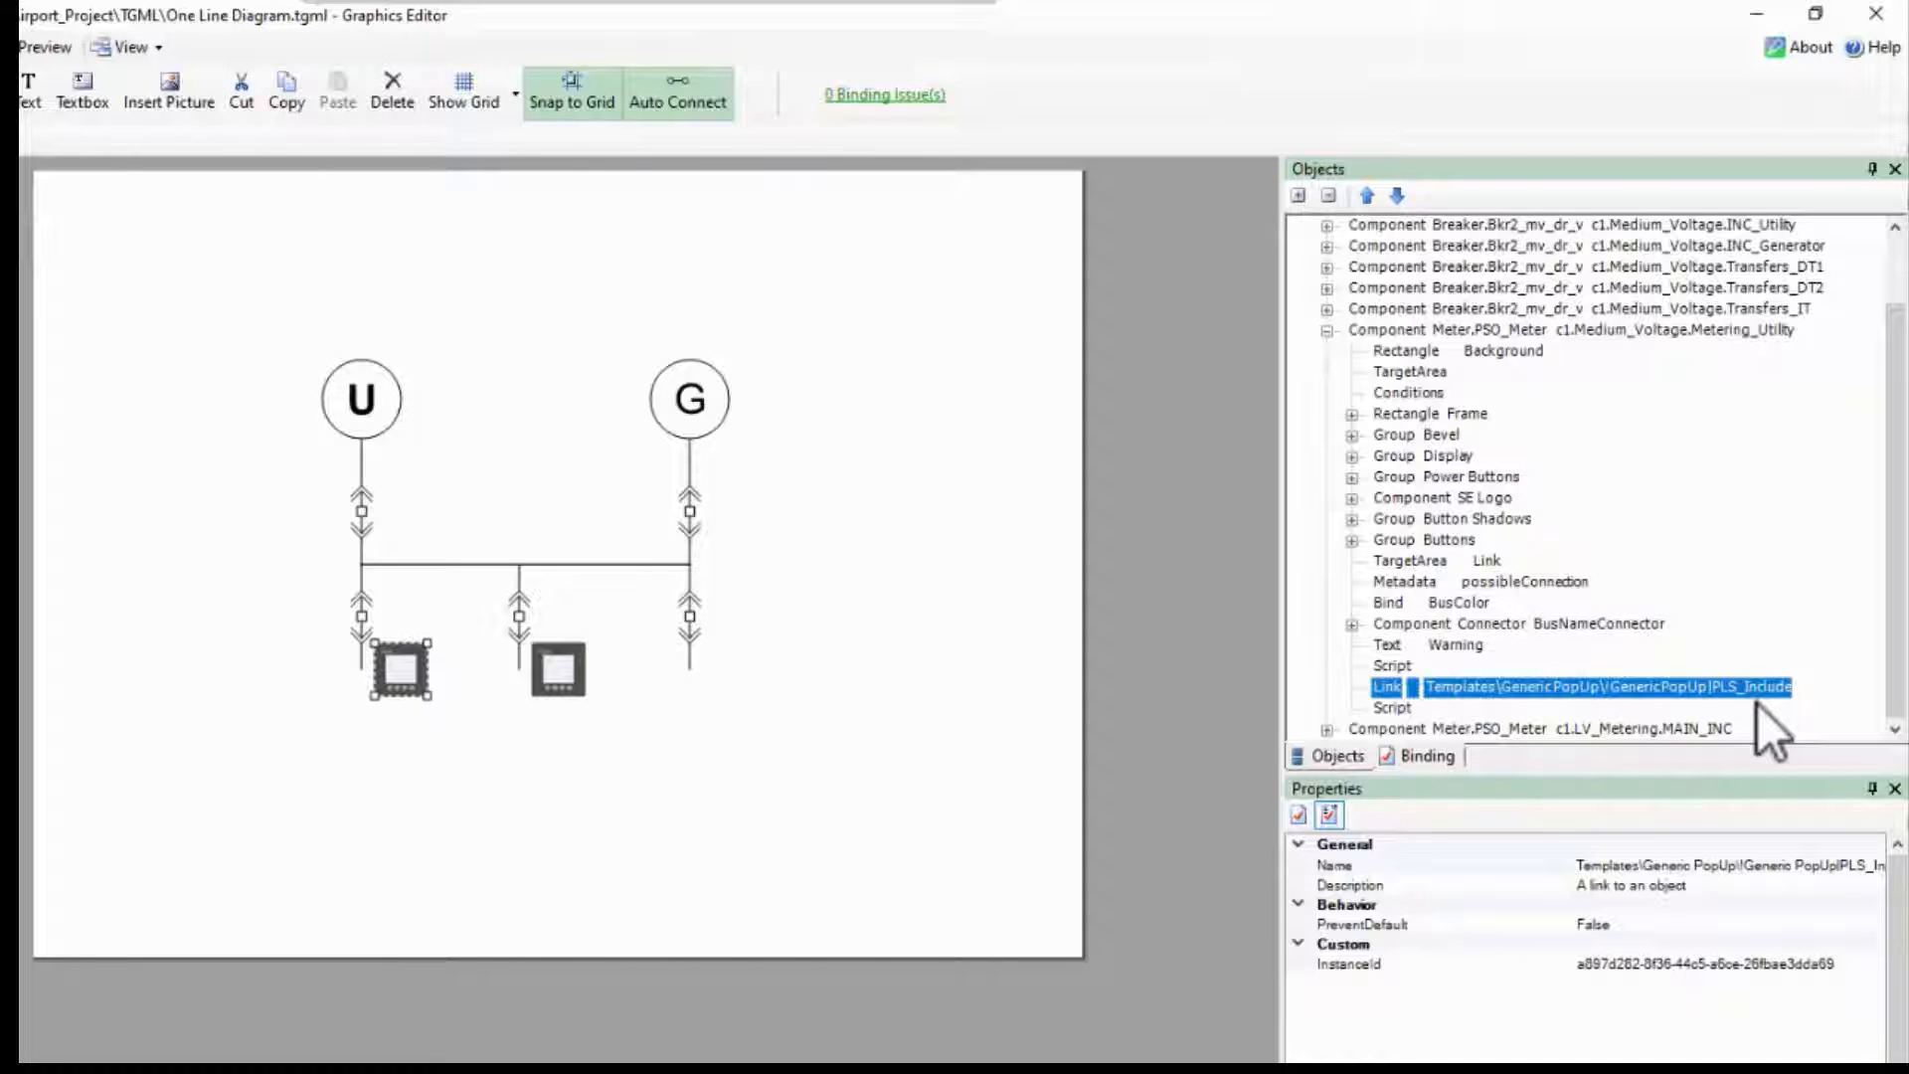
Step: Open the project TGML file browser
click(1327, 332)
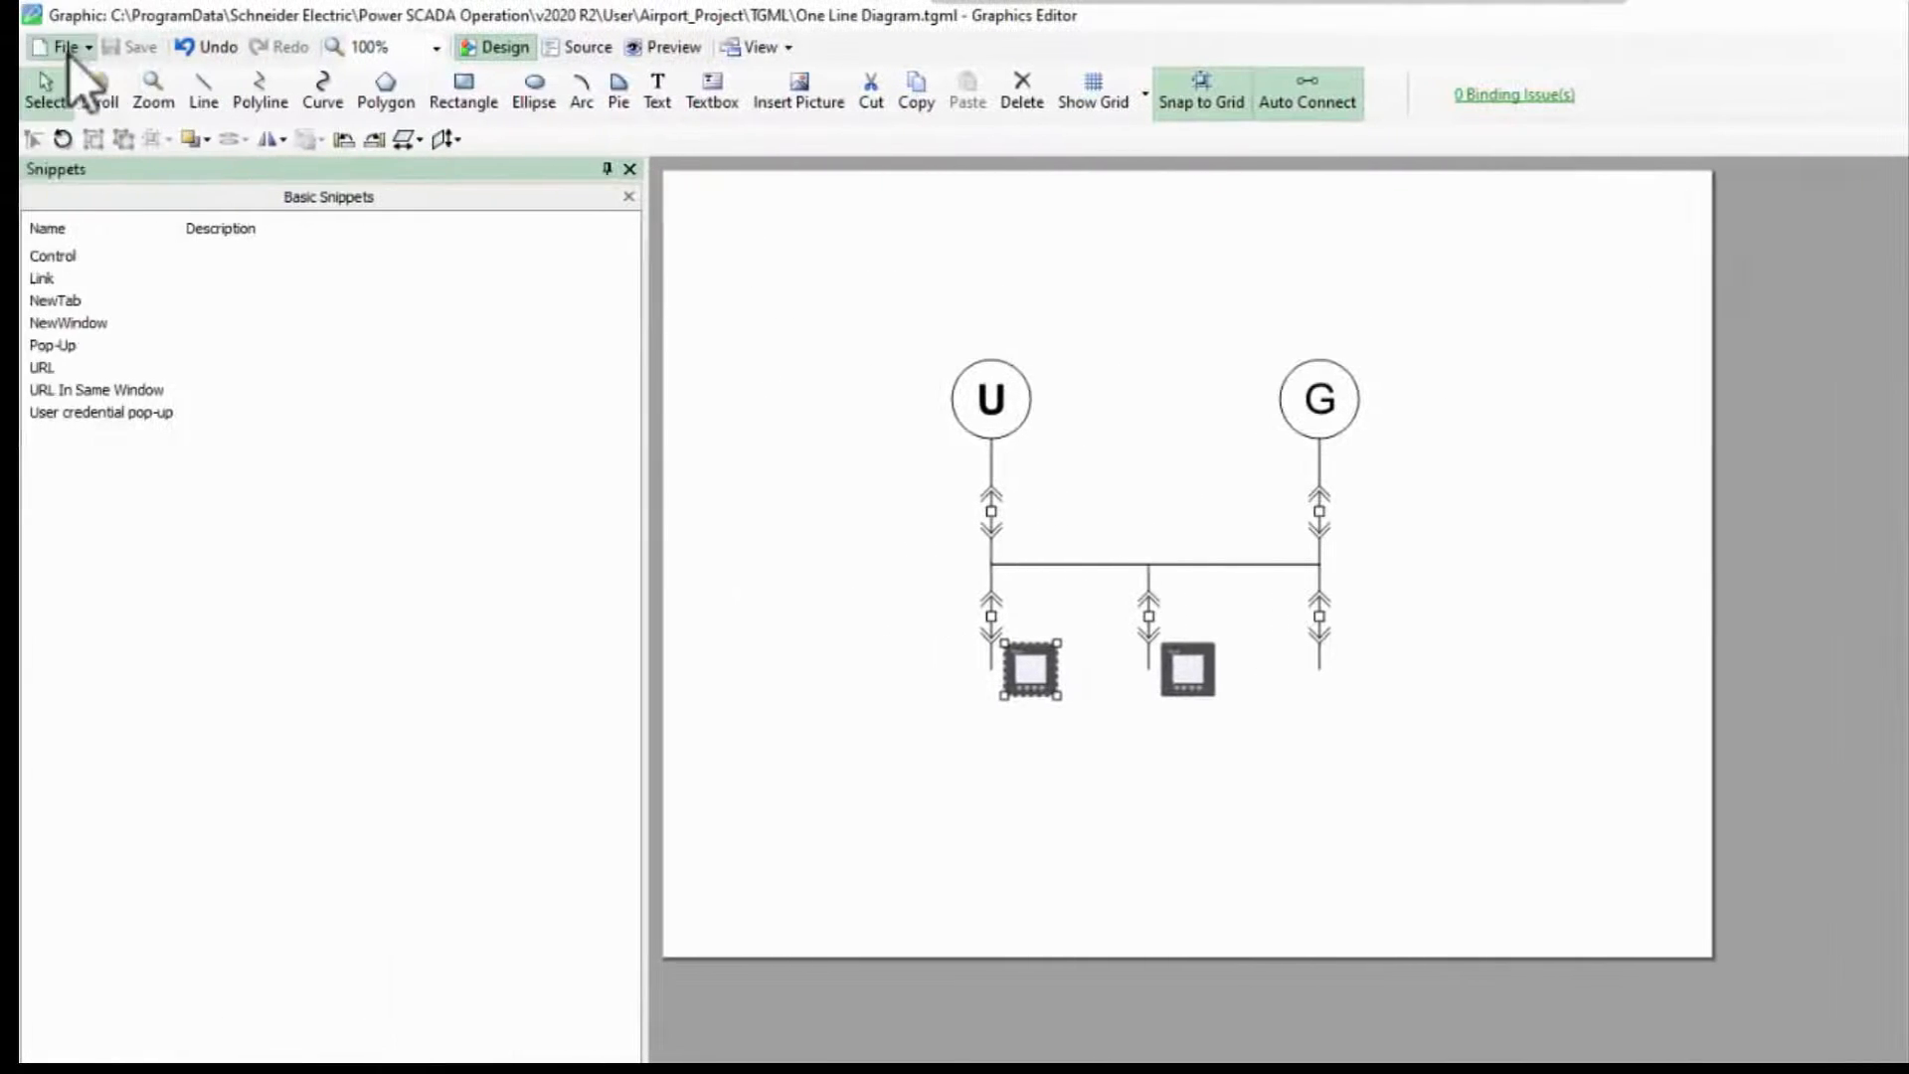
click(67, 50)
mouse_move(105, 109)
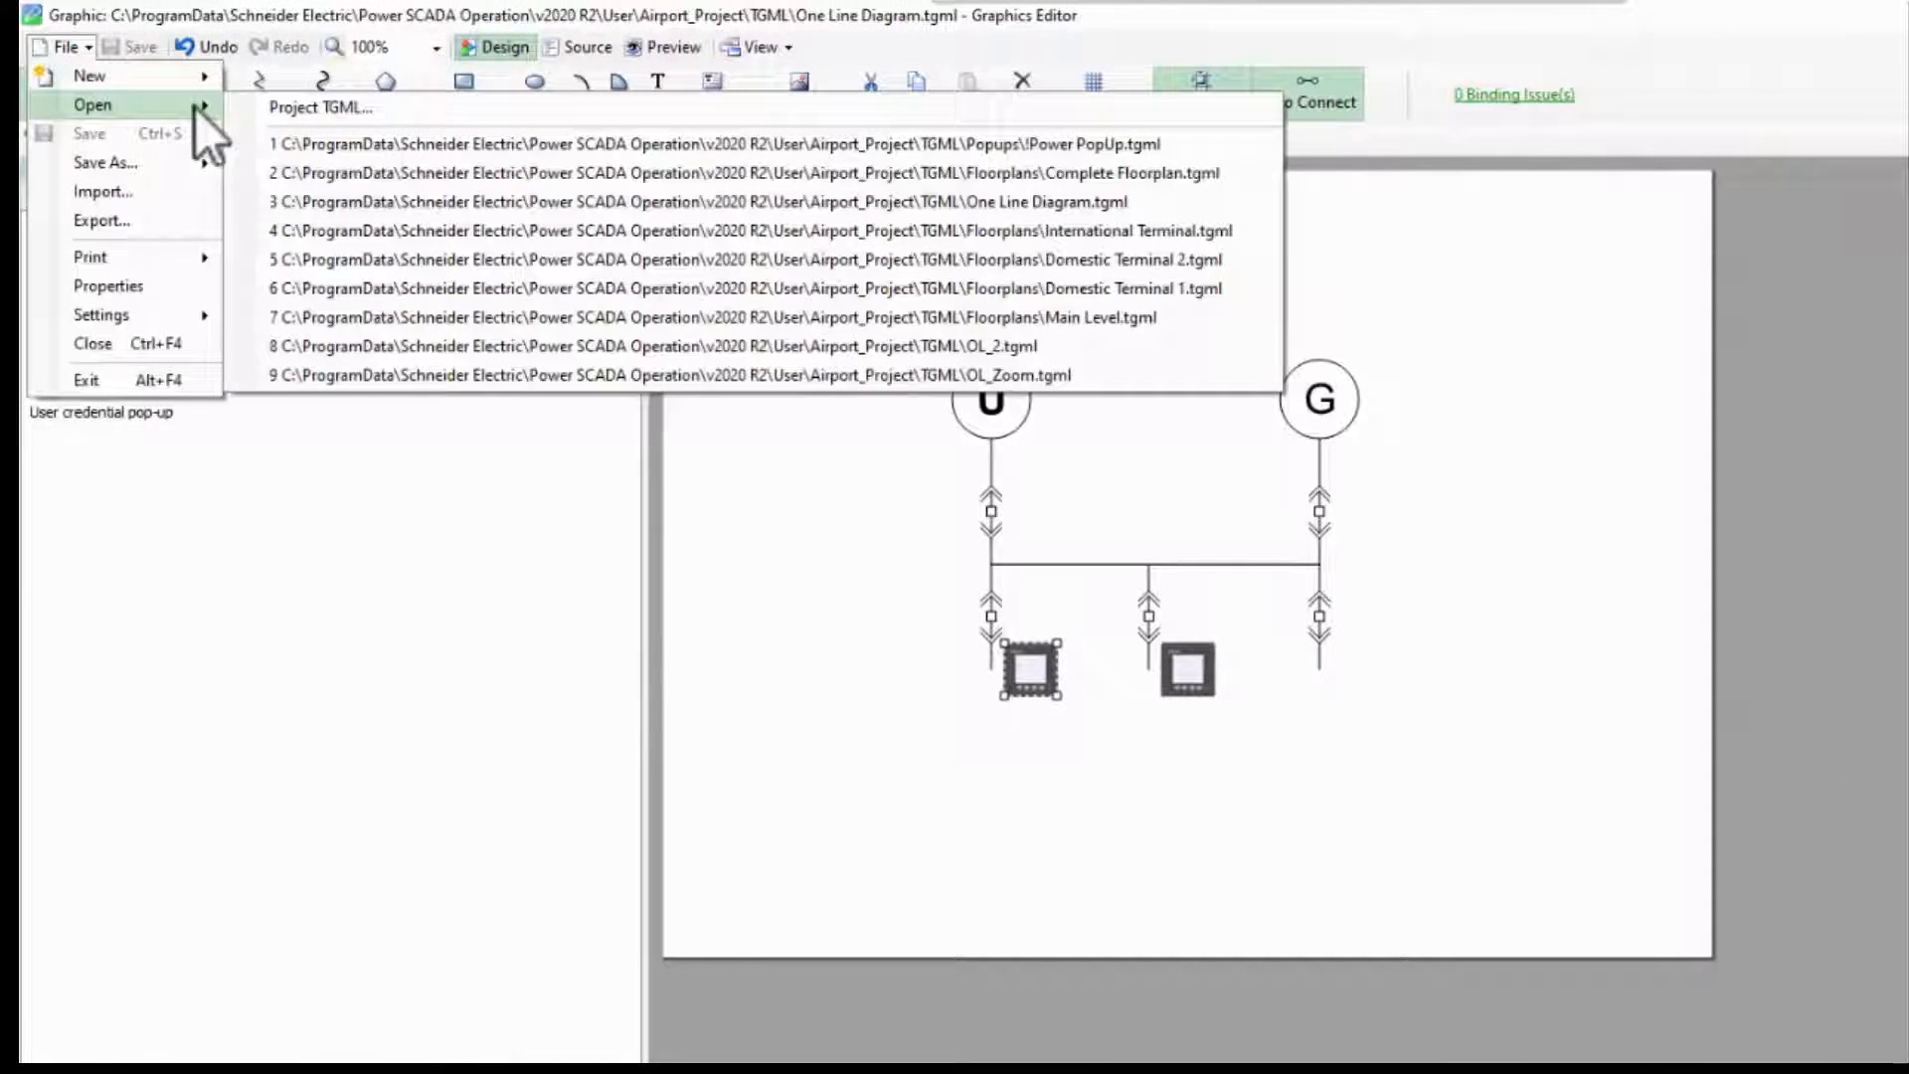
click(303, 113)
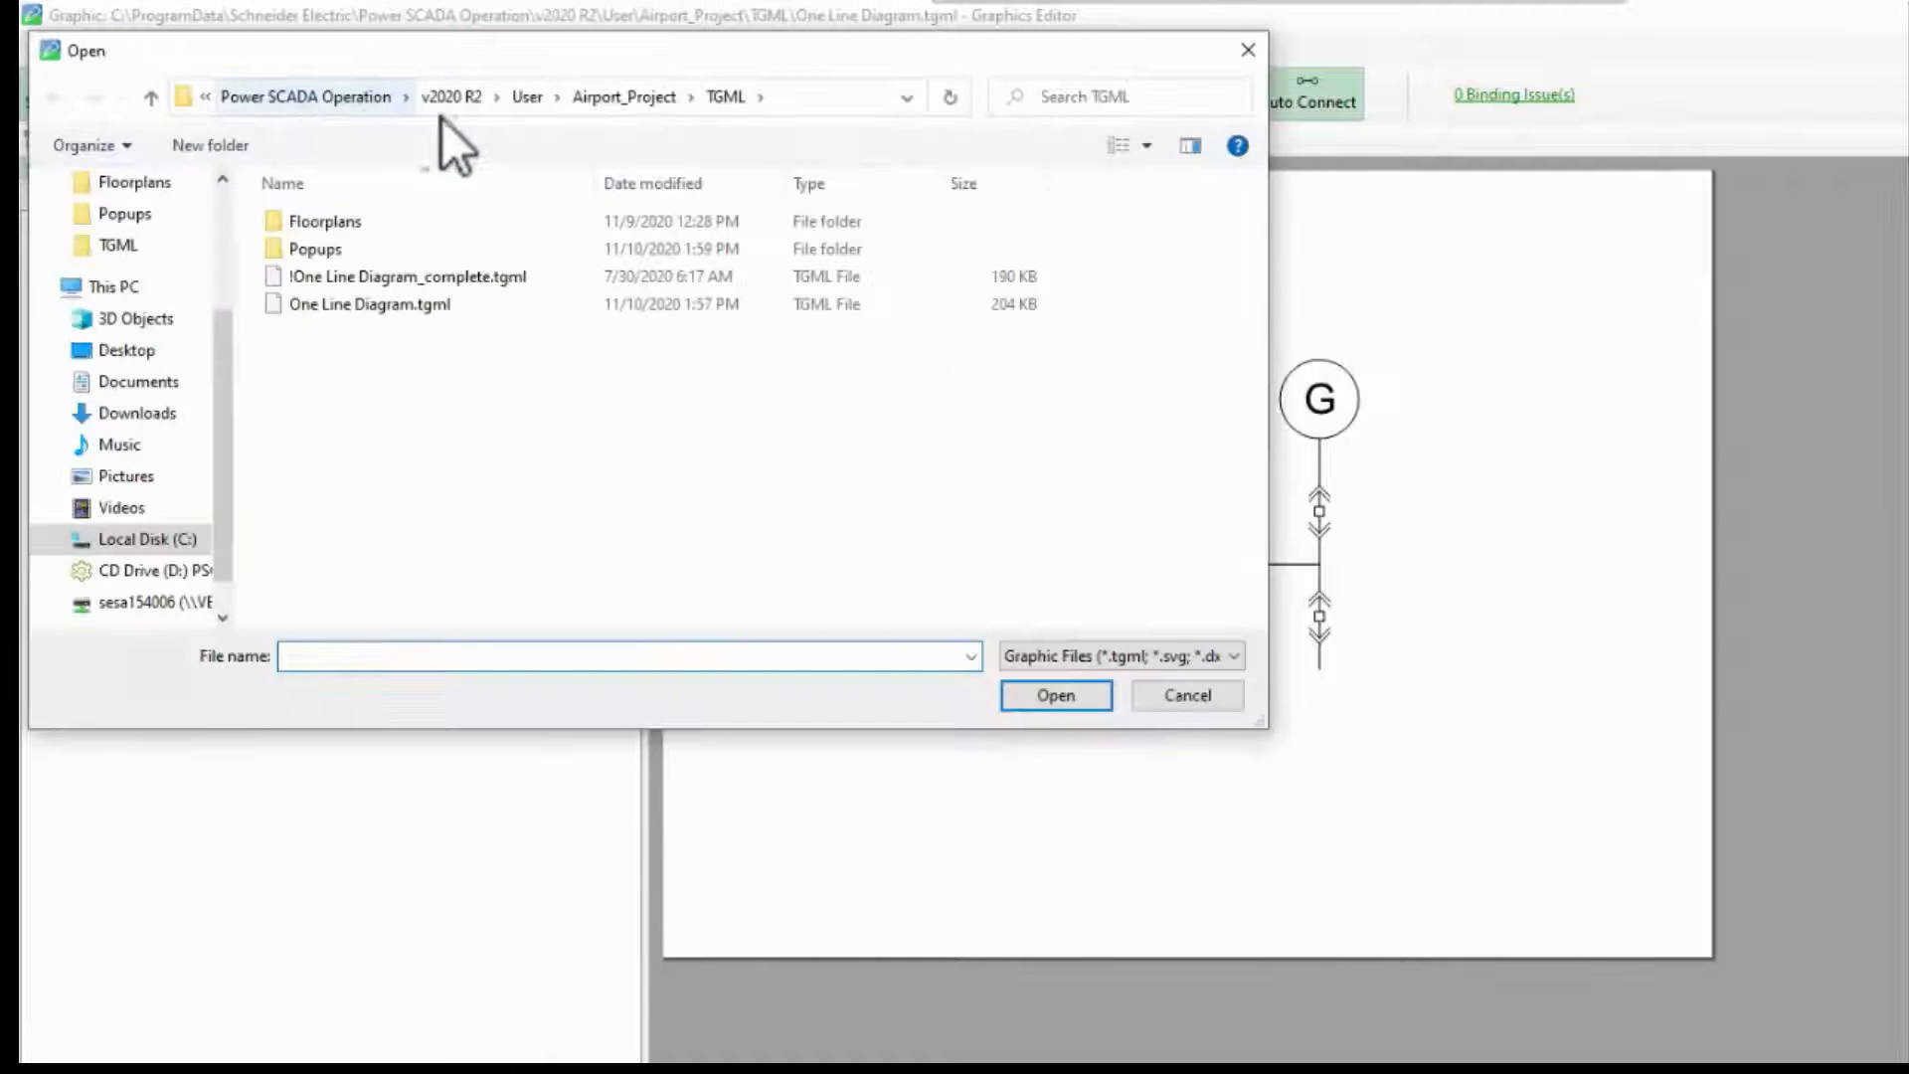
Step: Browse to the PLS_Include TGML Templates Generic Popup folder and select the !Generic PopUp.tgml template
click(519, 100)
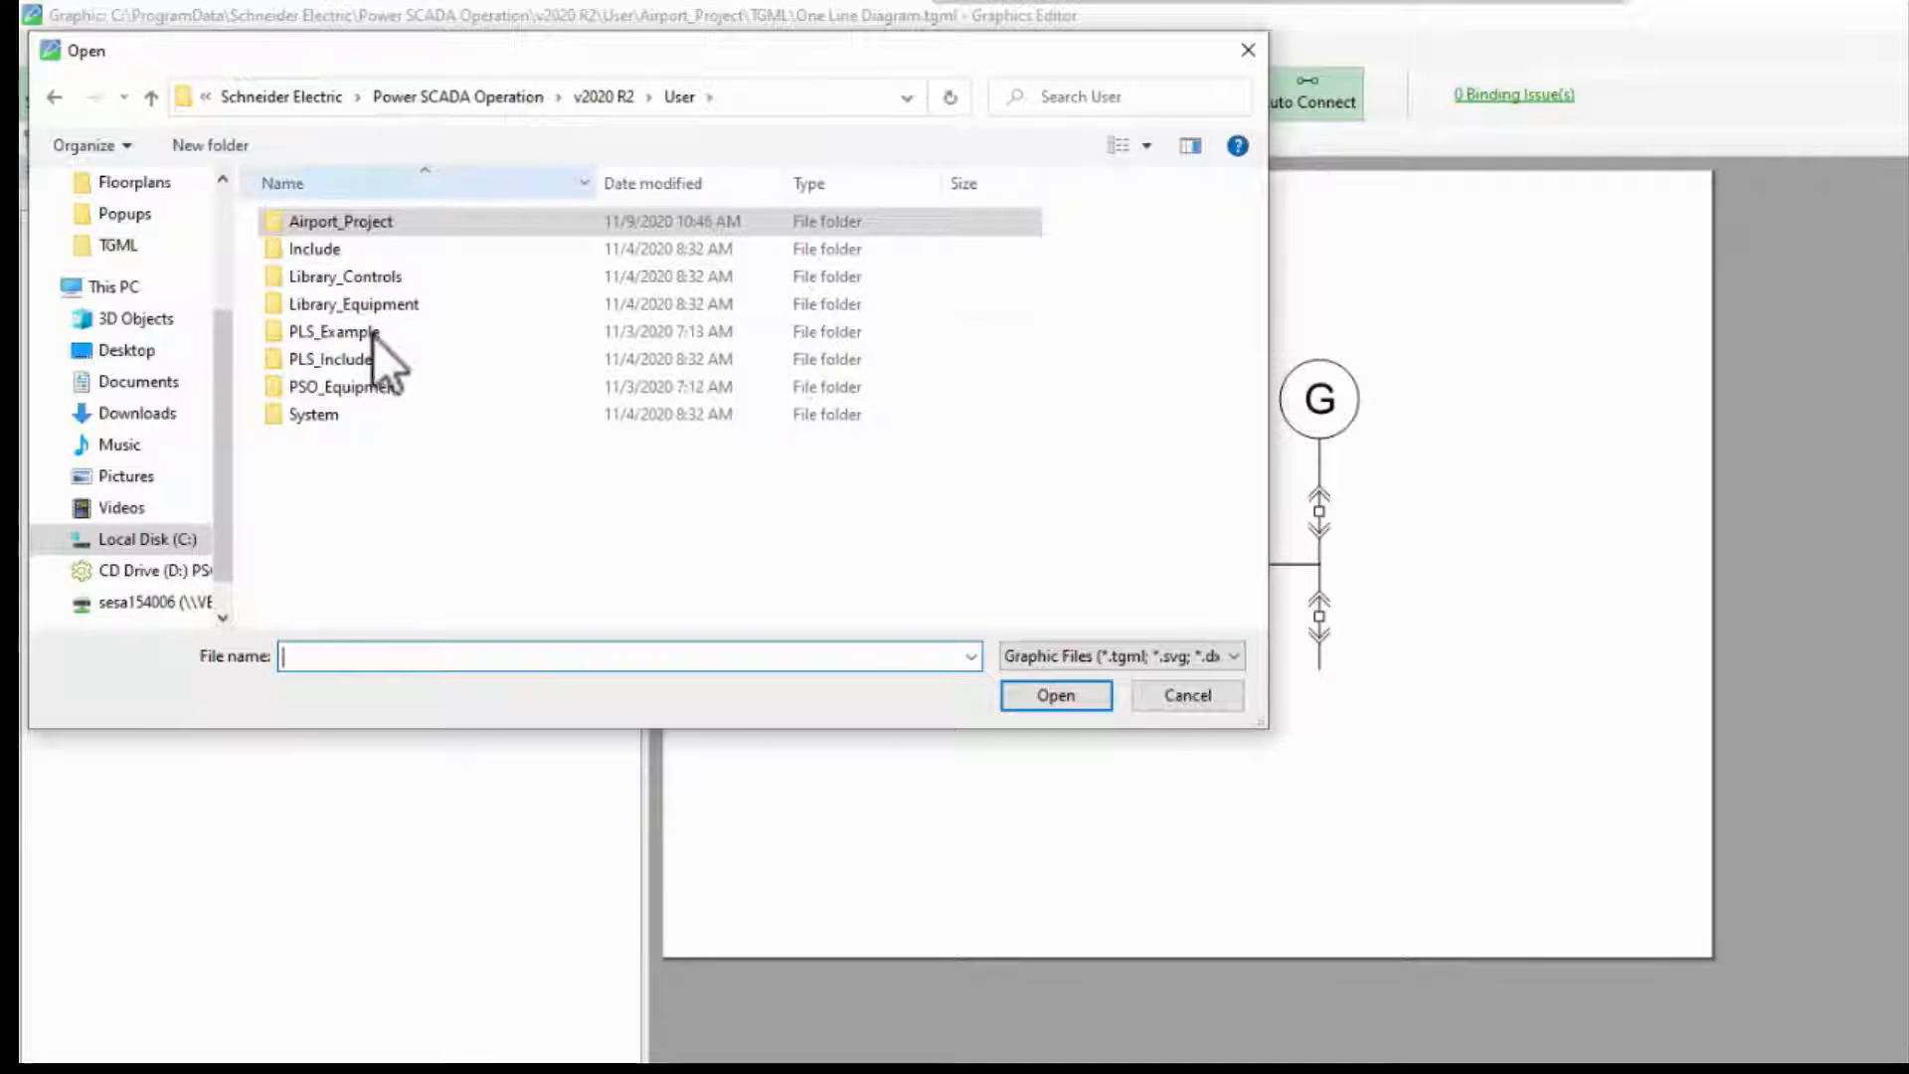
double_click(371, 364)
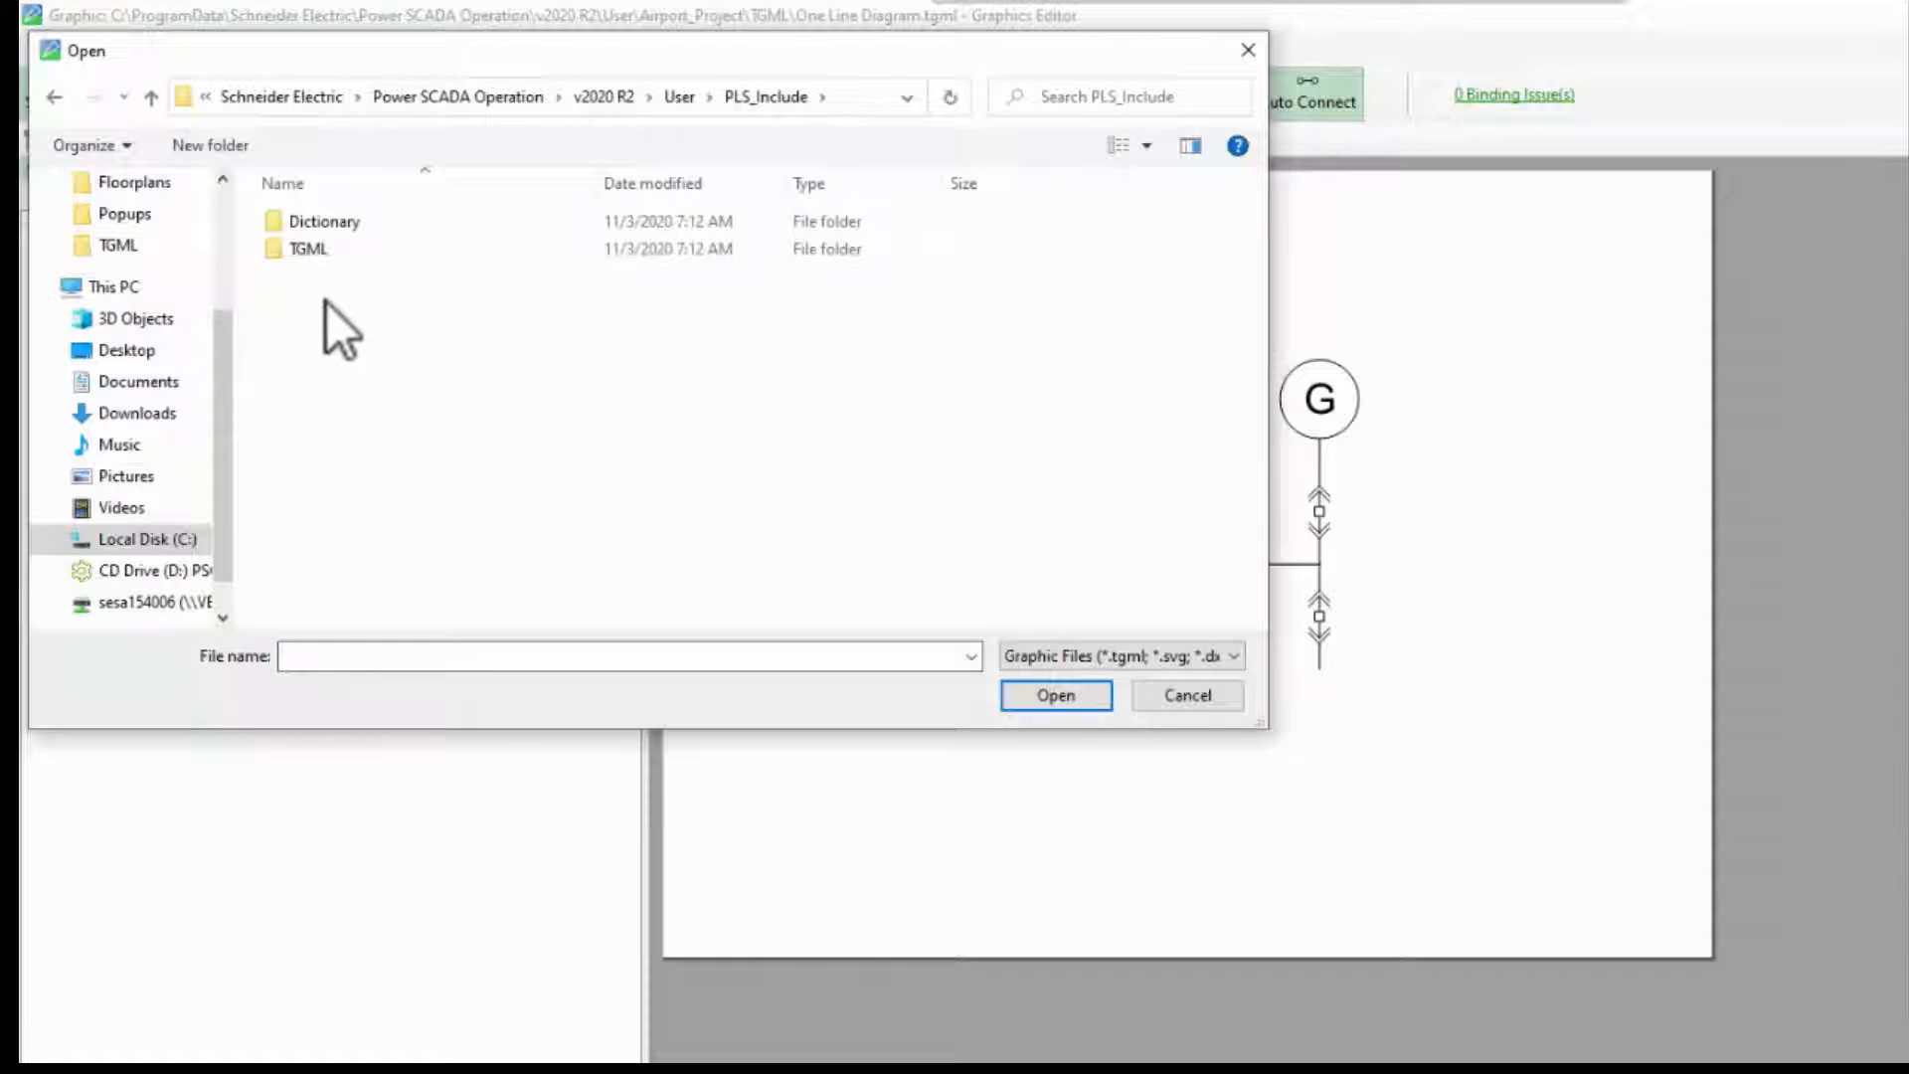
click(319, 248)
double_click(320, 249)
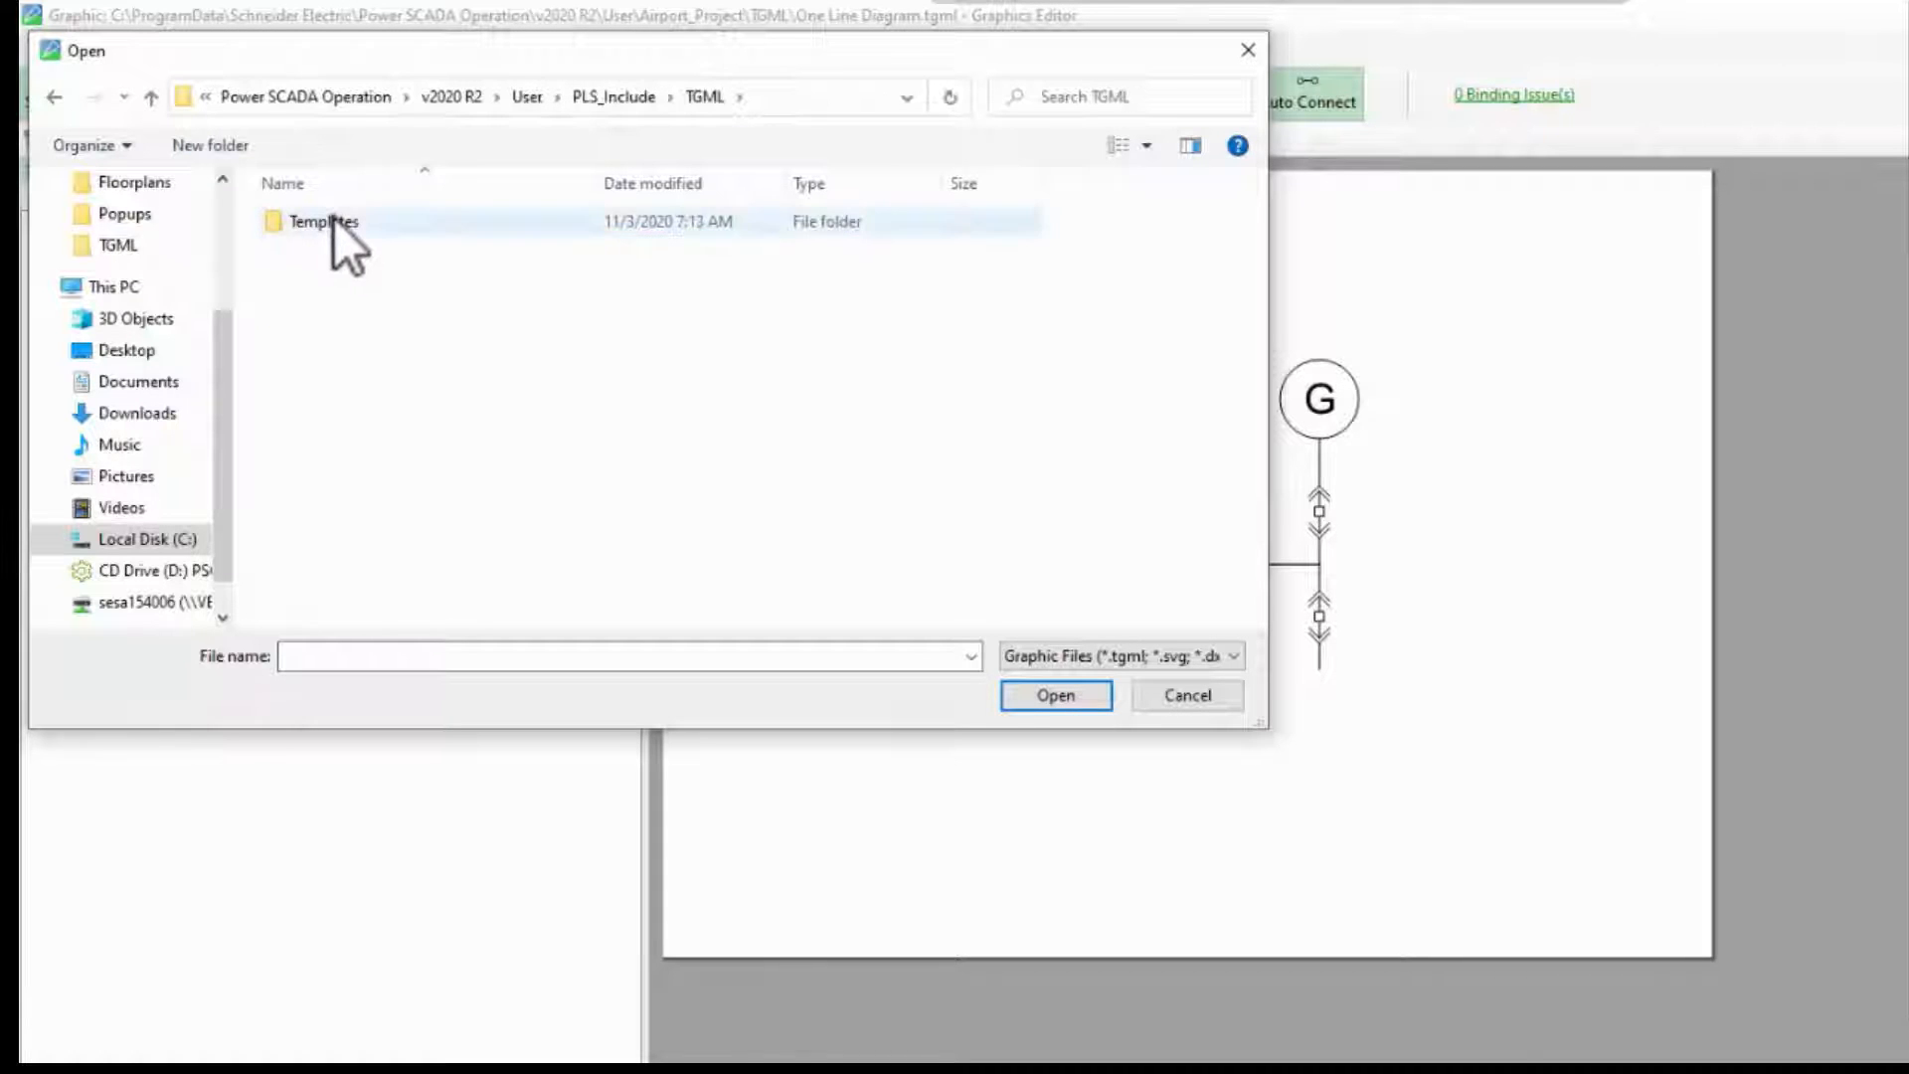
double_click(336, 220)
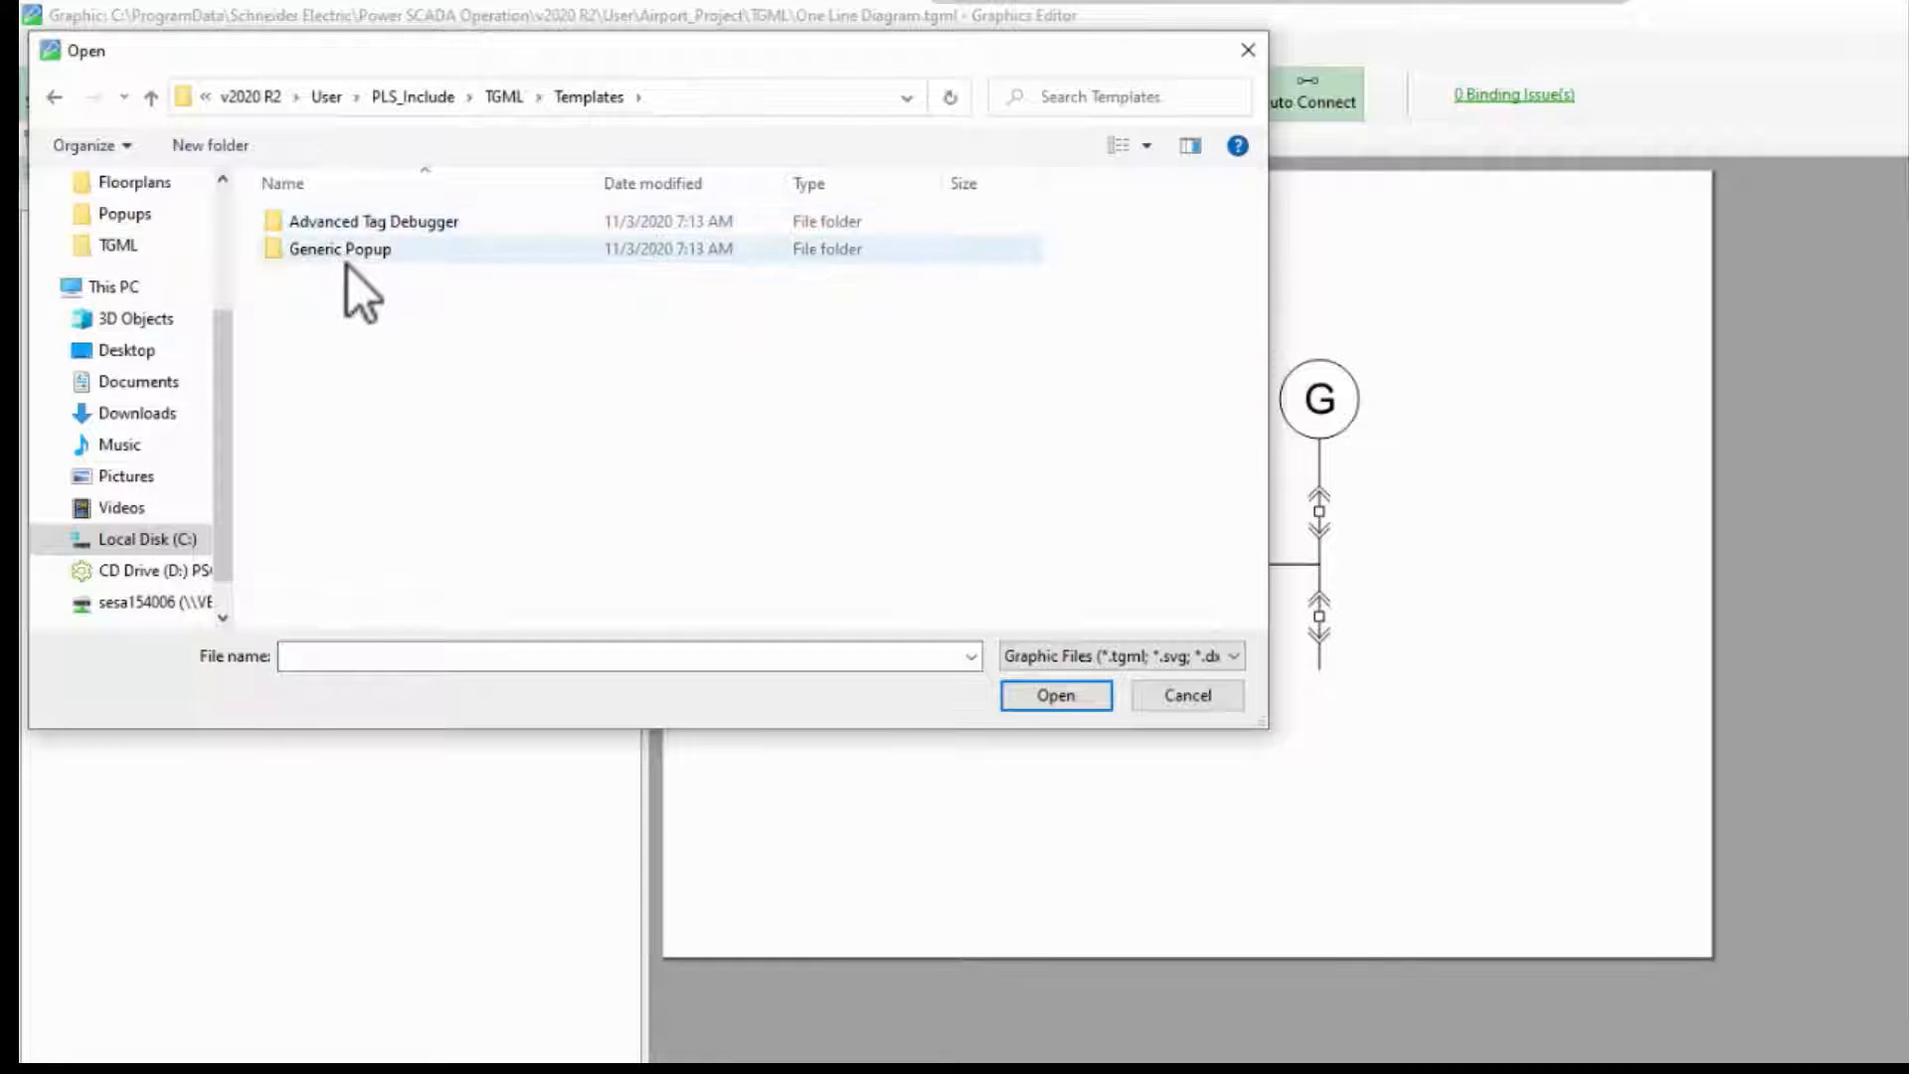
double_click(352, 257)
click(373, 282)
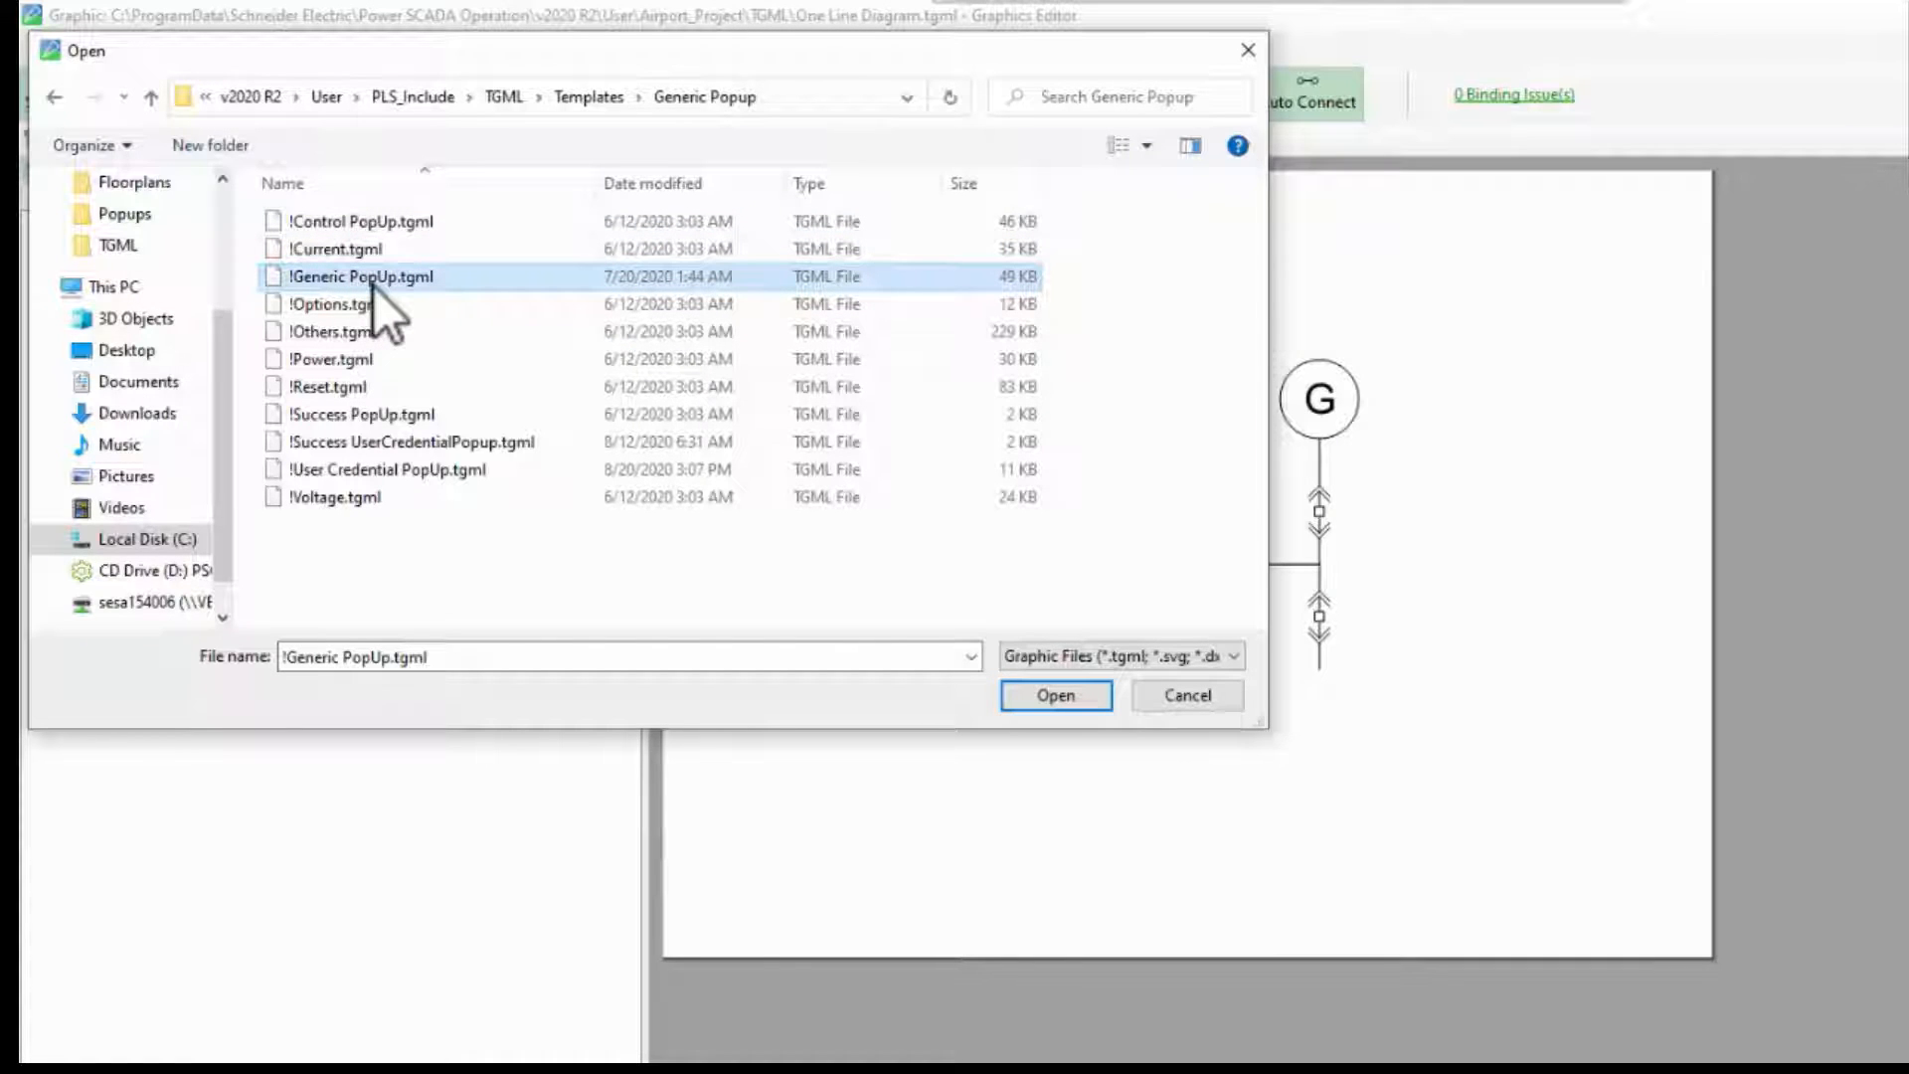
Step: In the Airport_Project TGML Popups folder, rename the popup file to !Power PopUp.tgml and open it
click(329, 99)
double_click(353, 224)
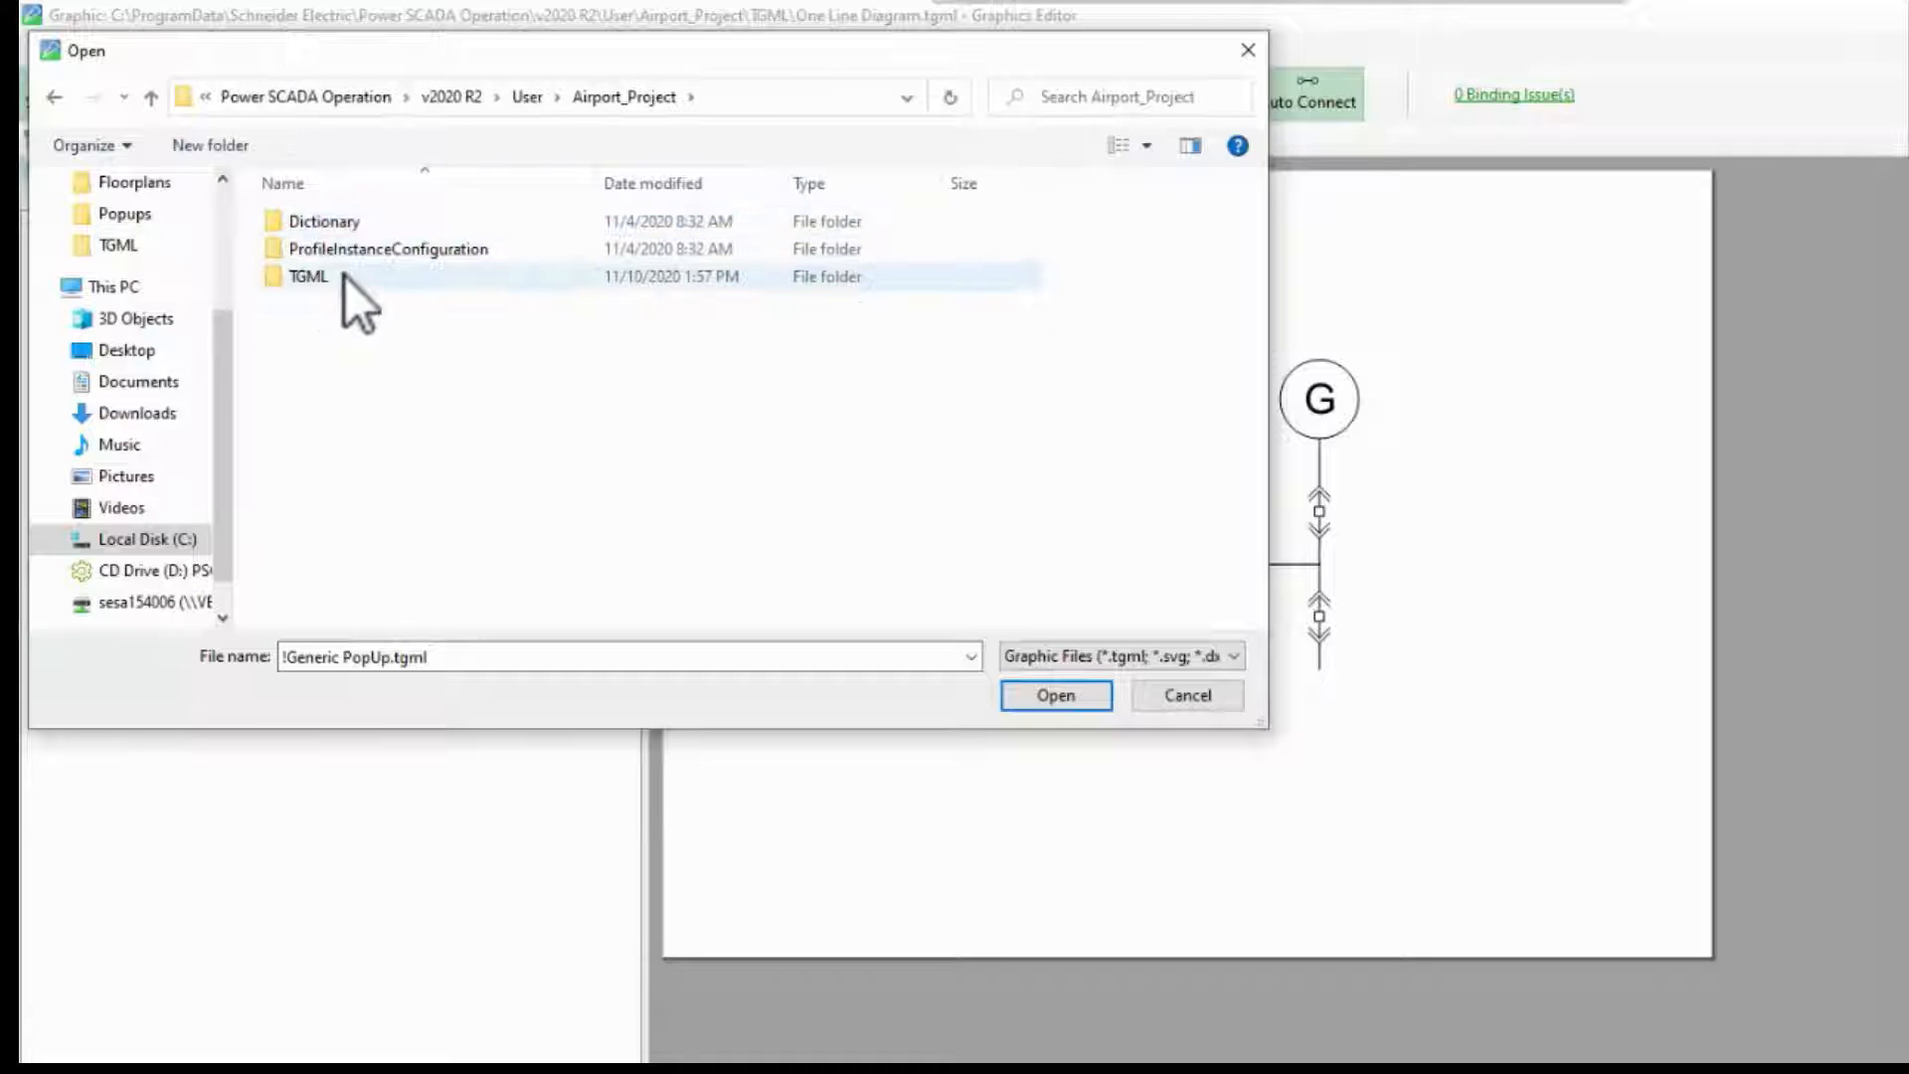
double_click(344, 275)
double_click(344, 255)
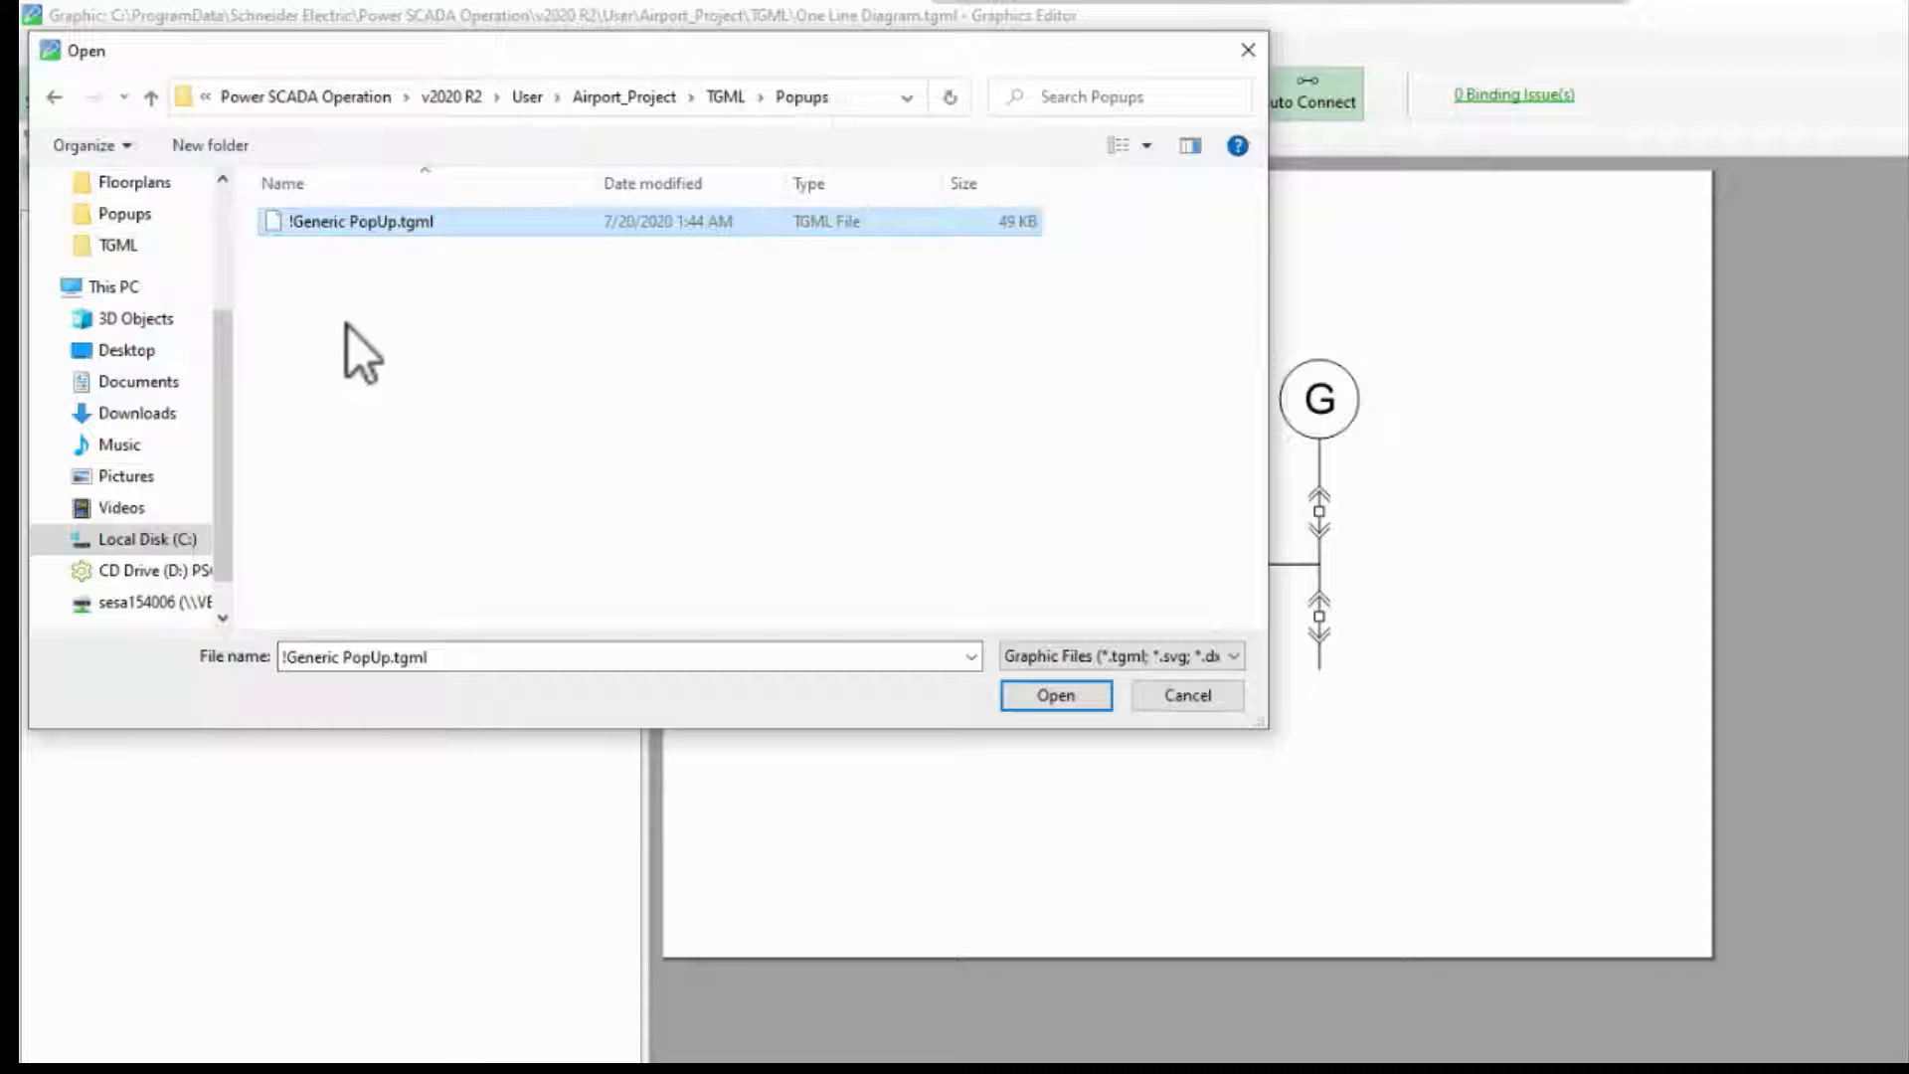
click(292, 241)
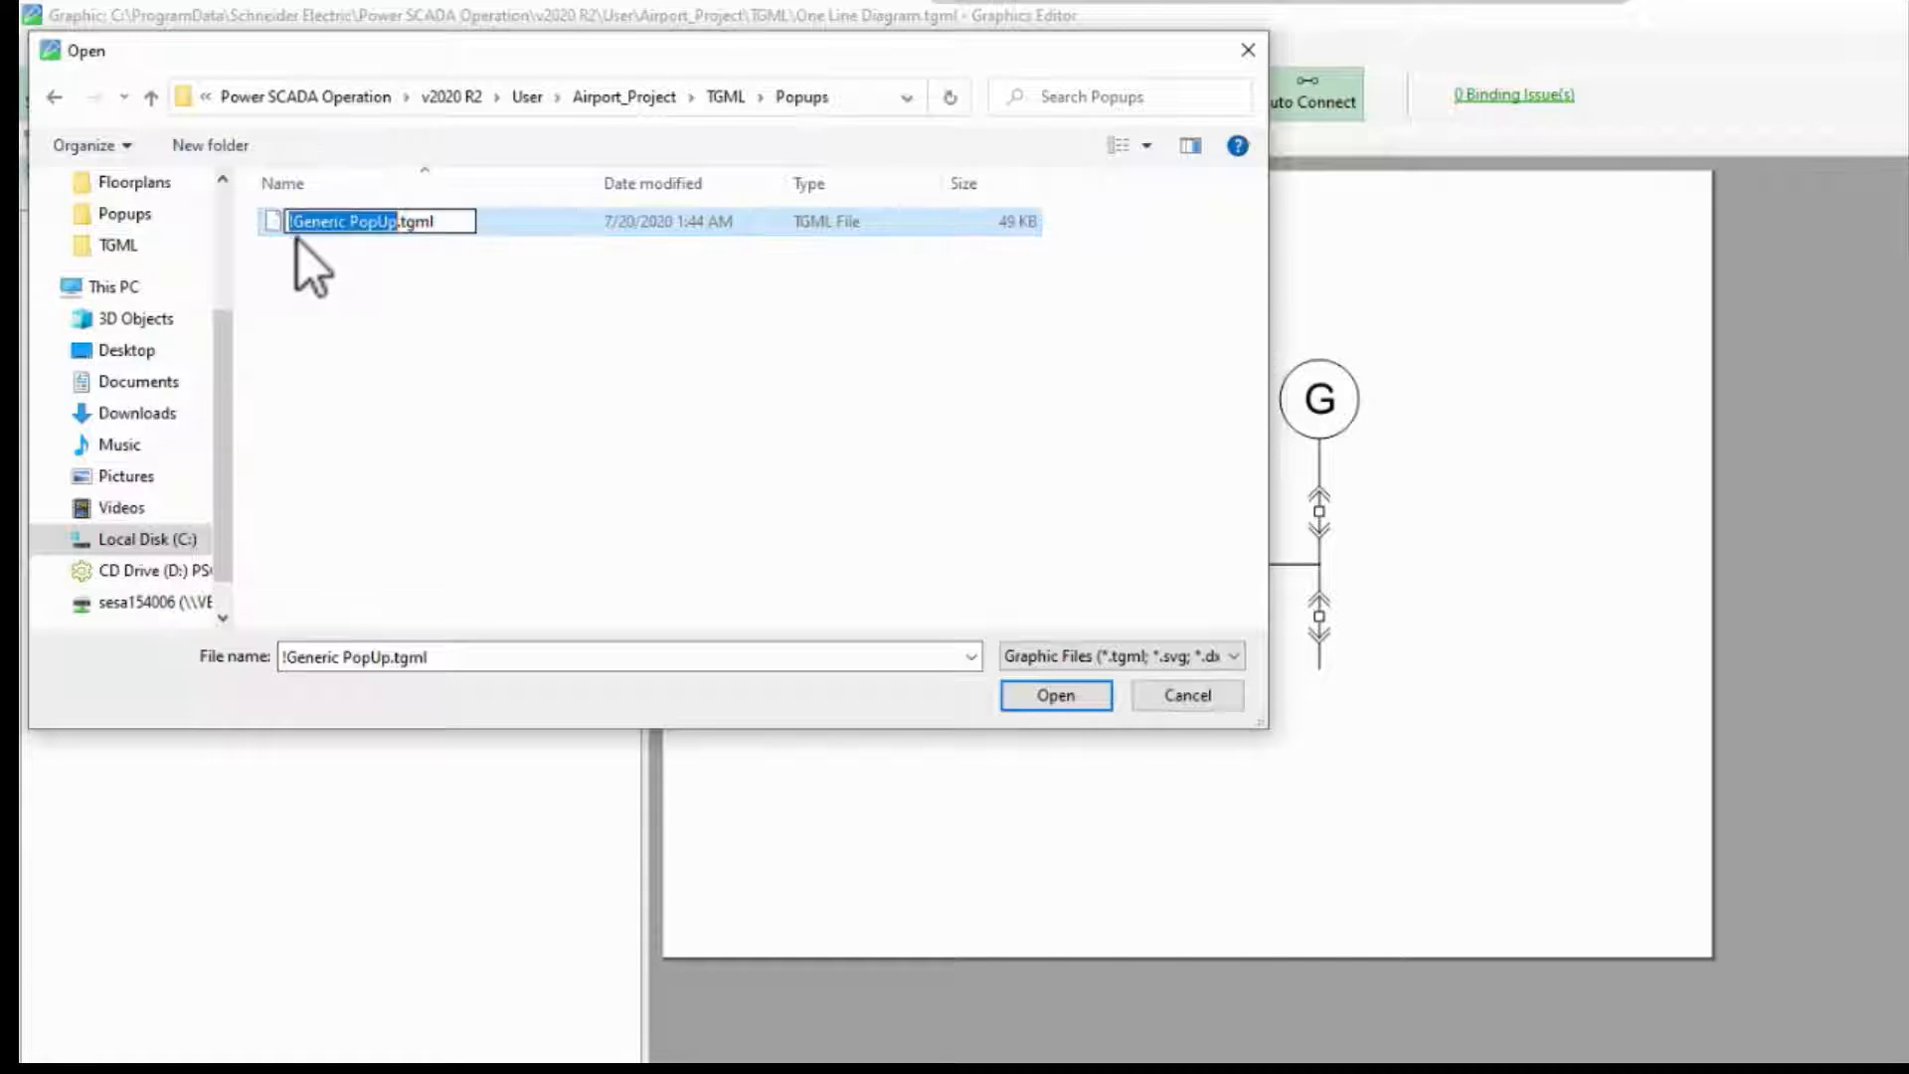
double_click(324, 221)
text(Power)
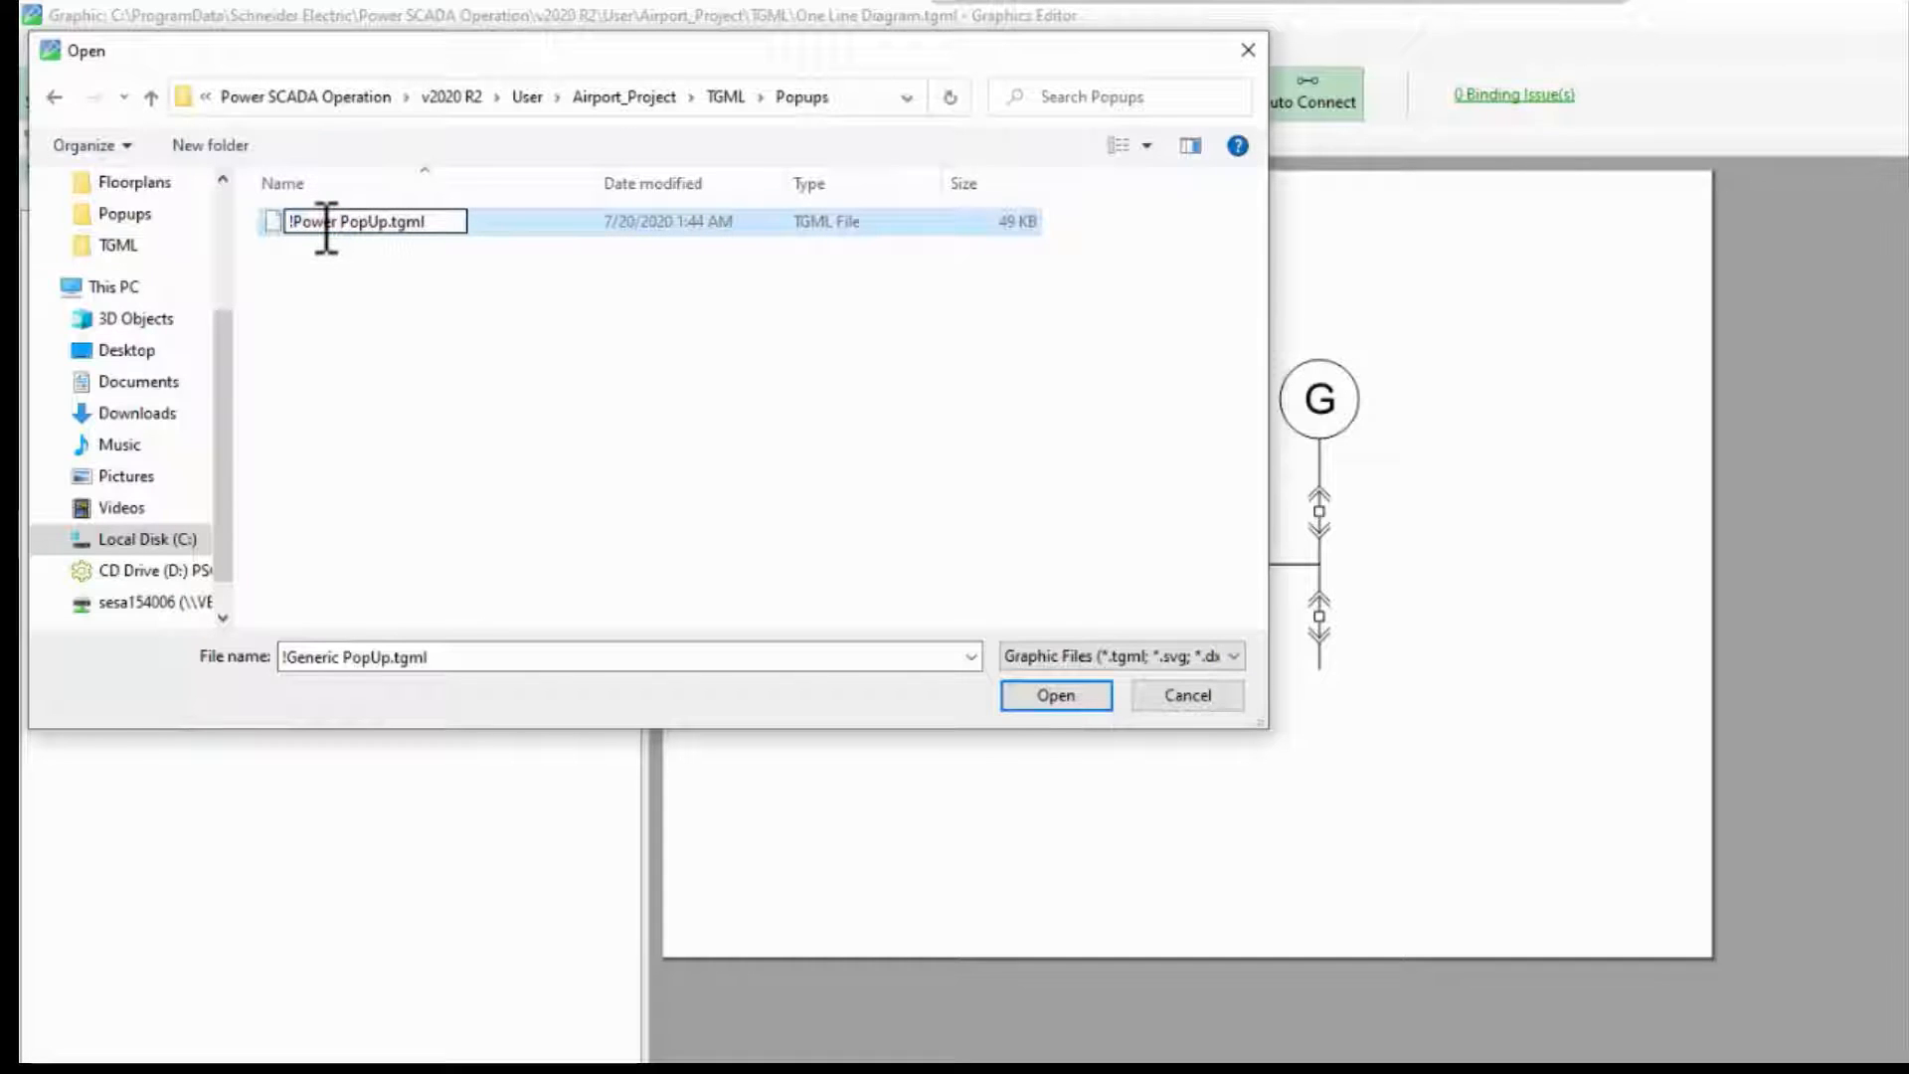
key(Return)
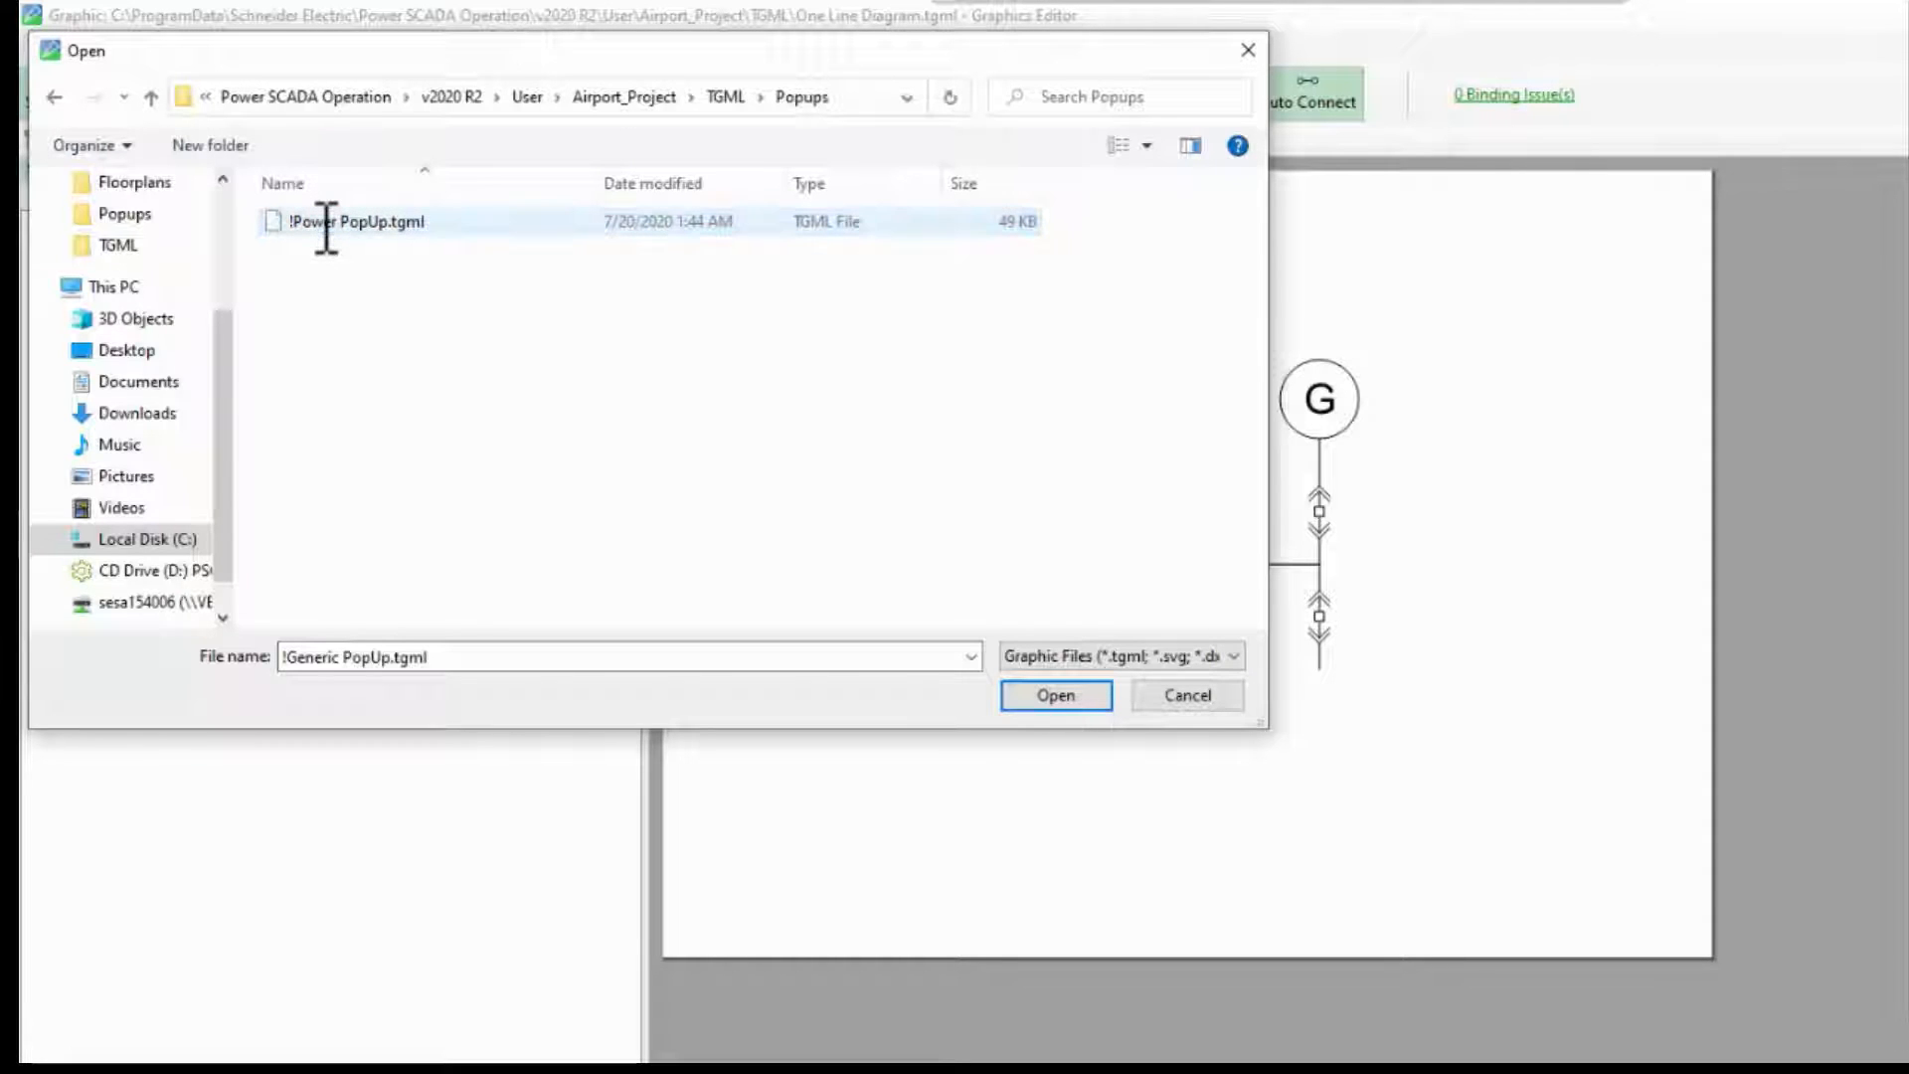
click(322, 230)
double_click(323, 229)
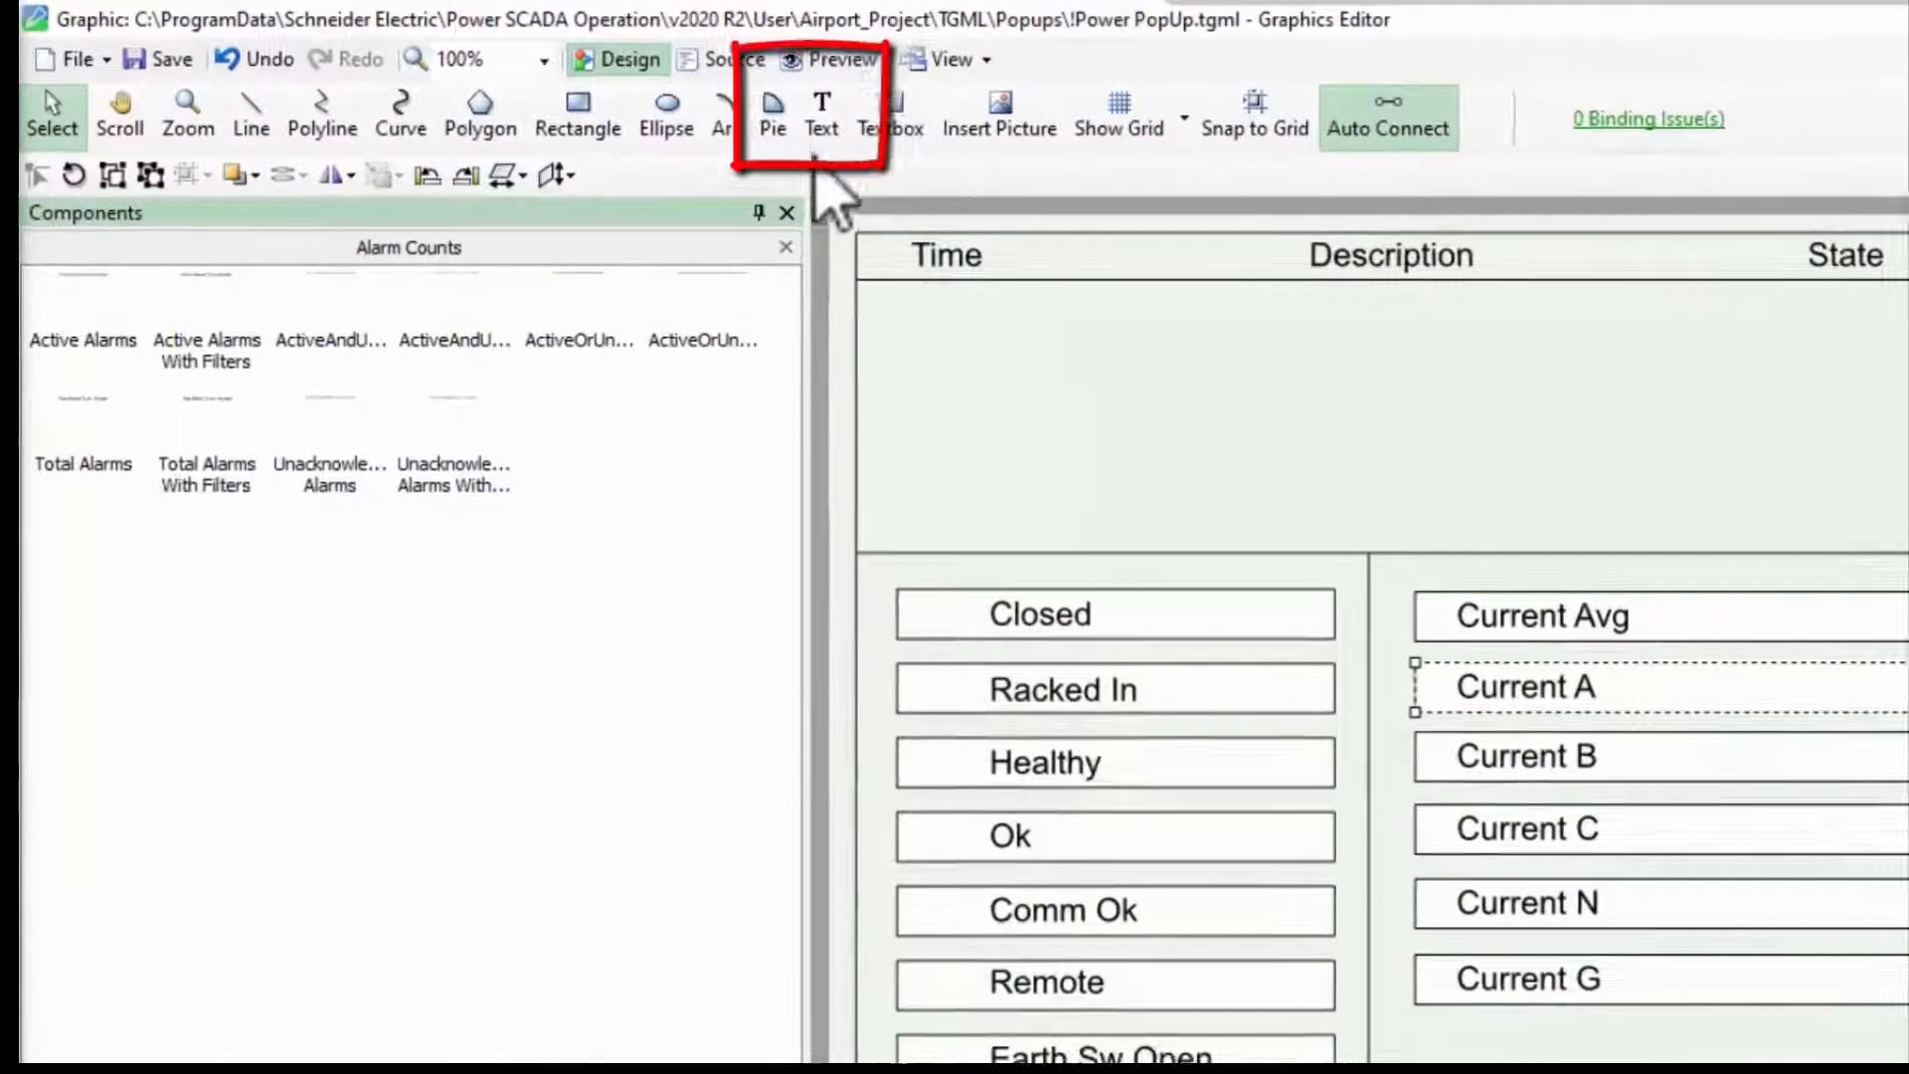
Step: Place a text element below the Current G field with the Text tool and select it
click(822, 106)
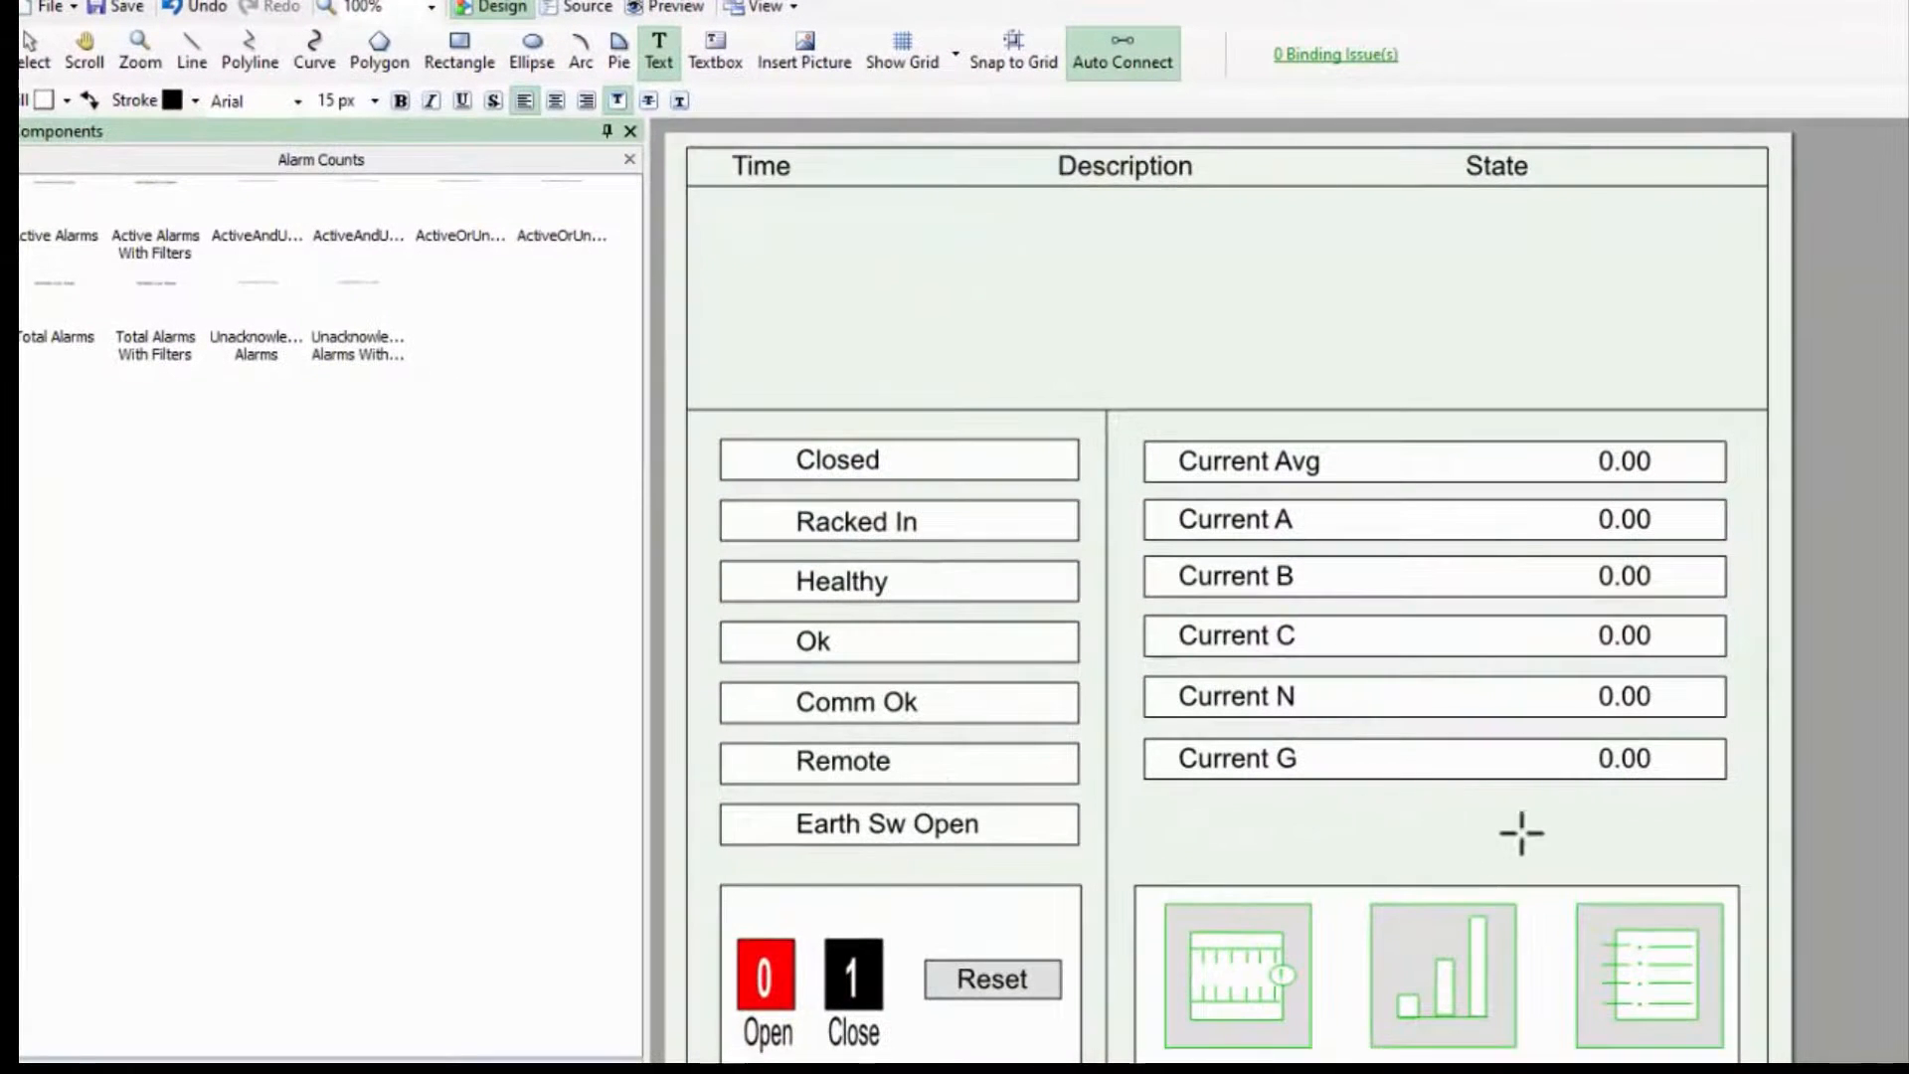
click(1612, 811)
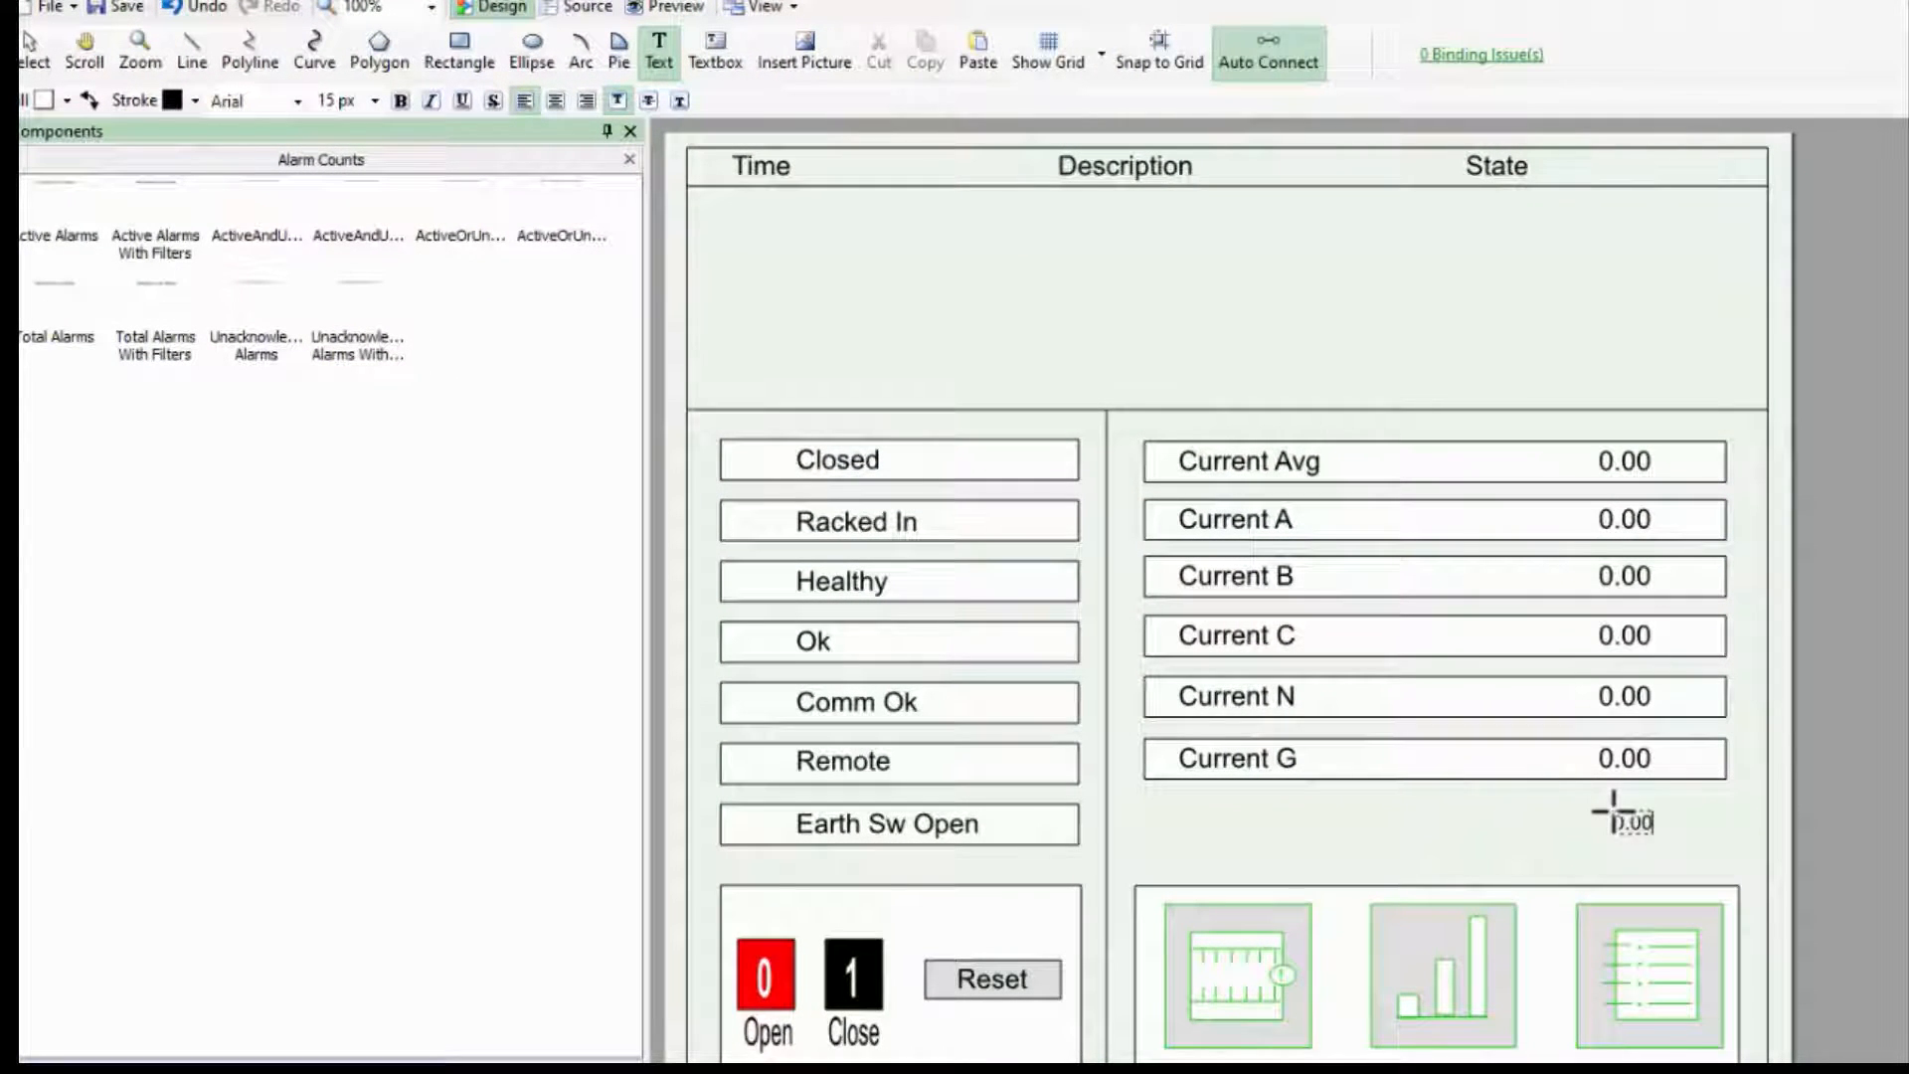
click(1664, 827)
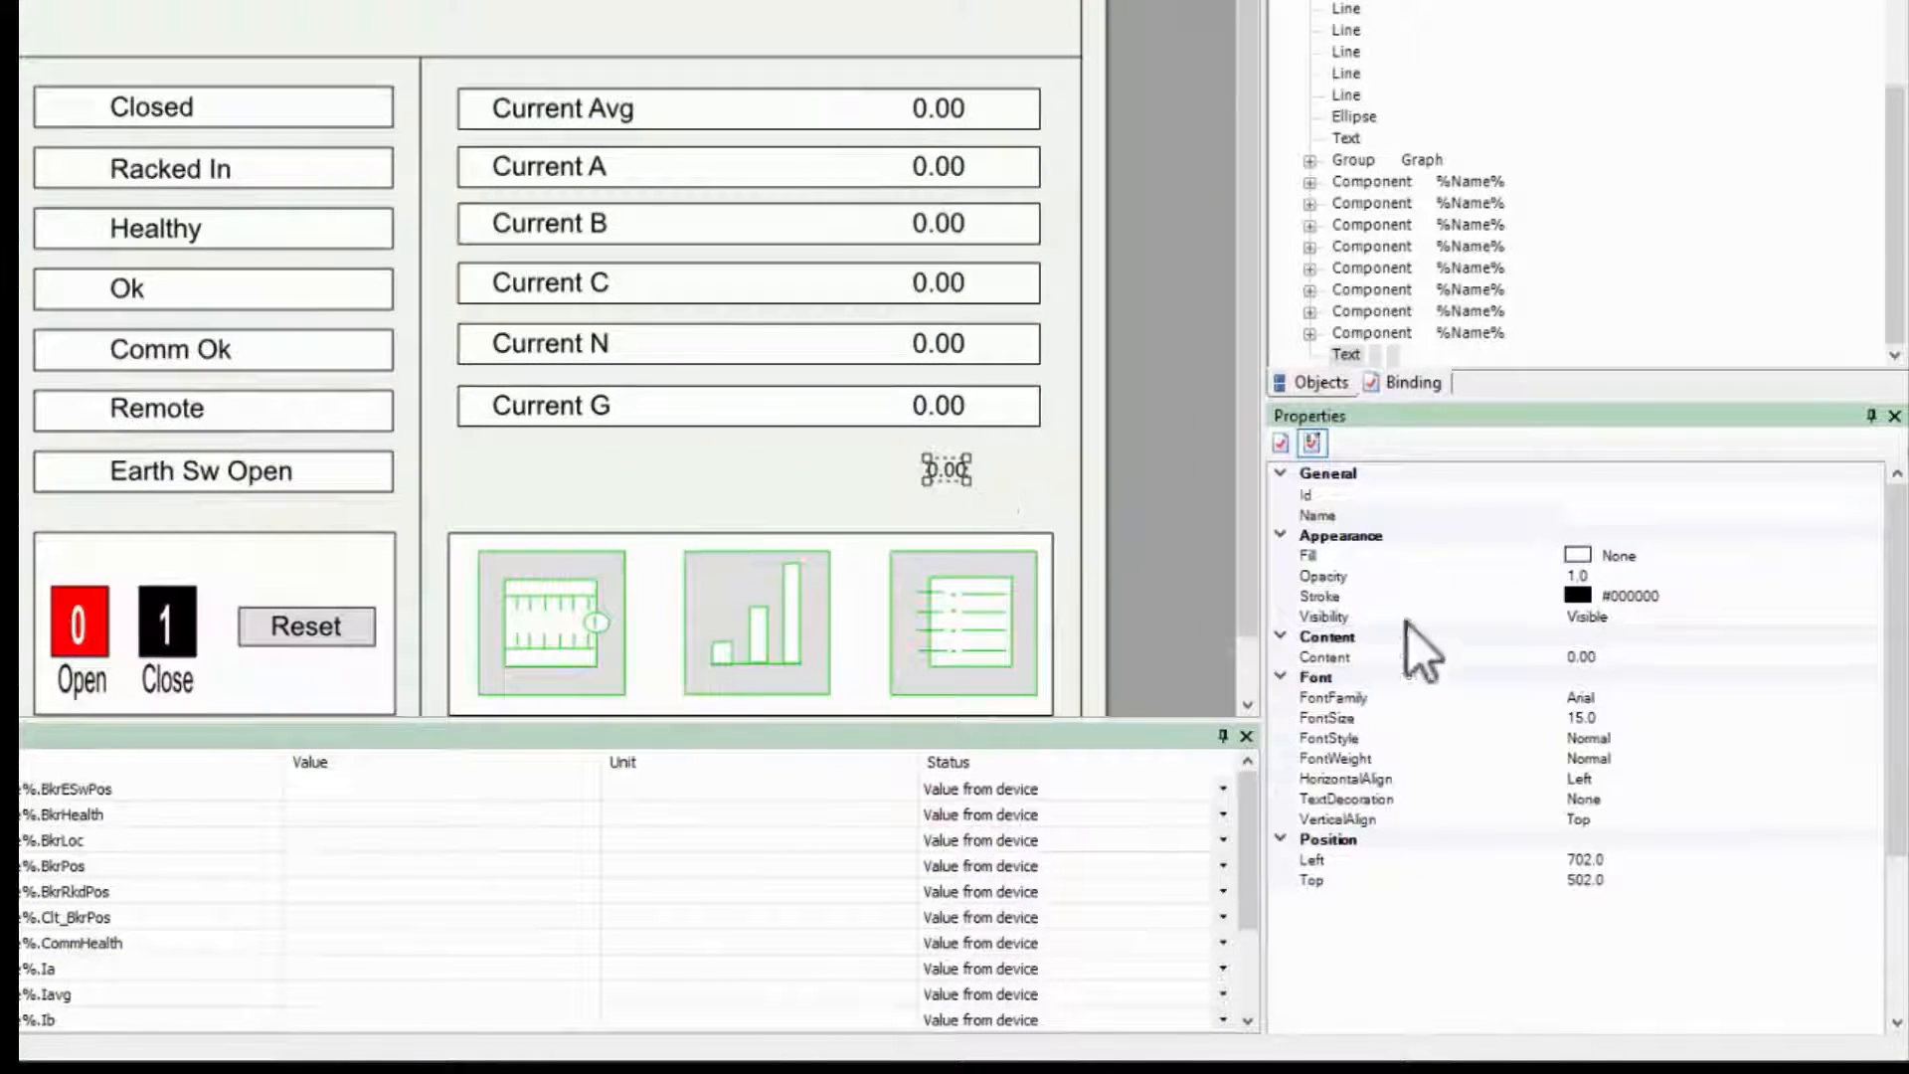
Step: Set the text's font size to 20
click(1599, 716)
key(BackSpace)
key(BackSpace)
key(BackSpace)
key(BackSpace)
text(20)
key(Return)
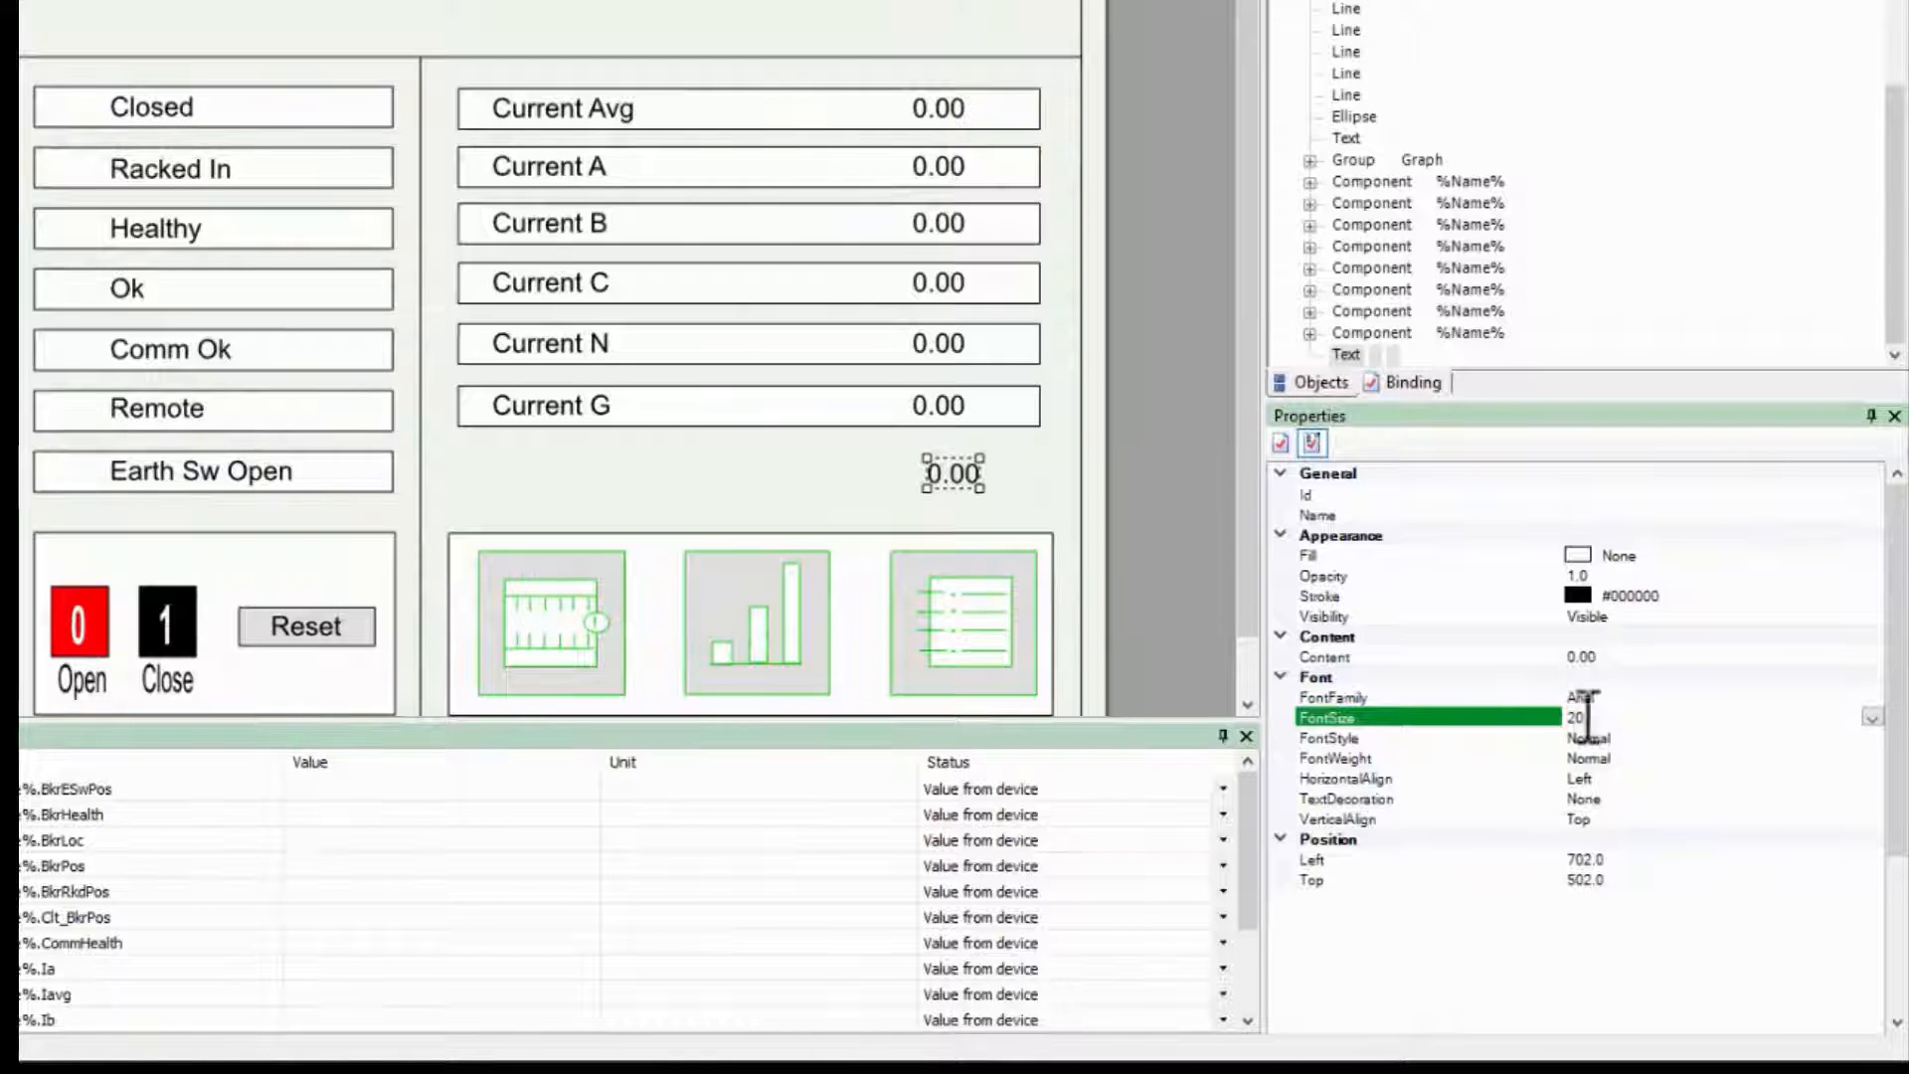
Step: Set the text's horizontal alignment to Right and nudge it into line with the values above
click(1690, 776)
click(1871, 780)
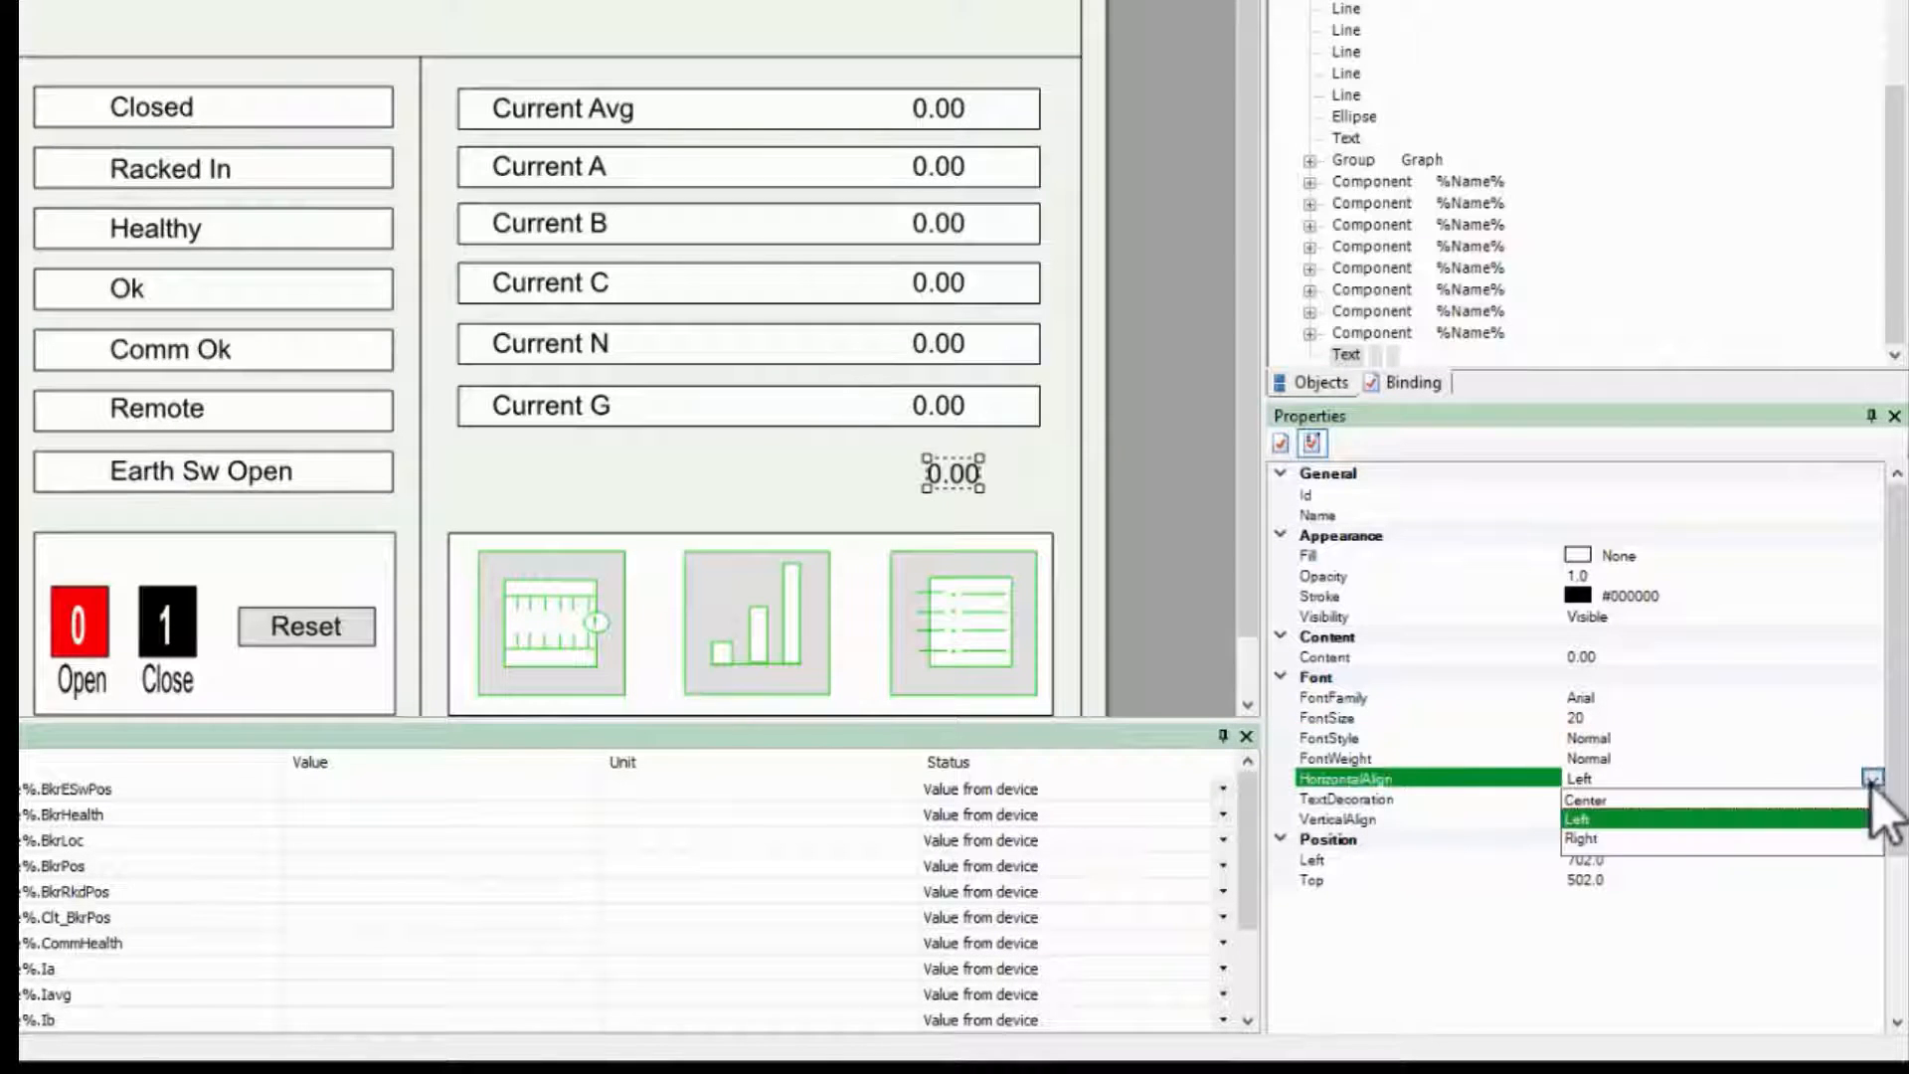
click(1665, 822)
drag(911, 472, 940, 464)
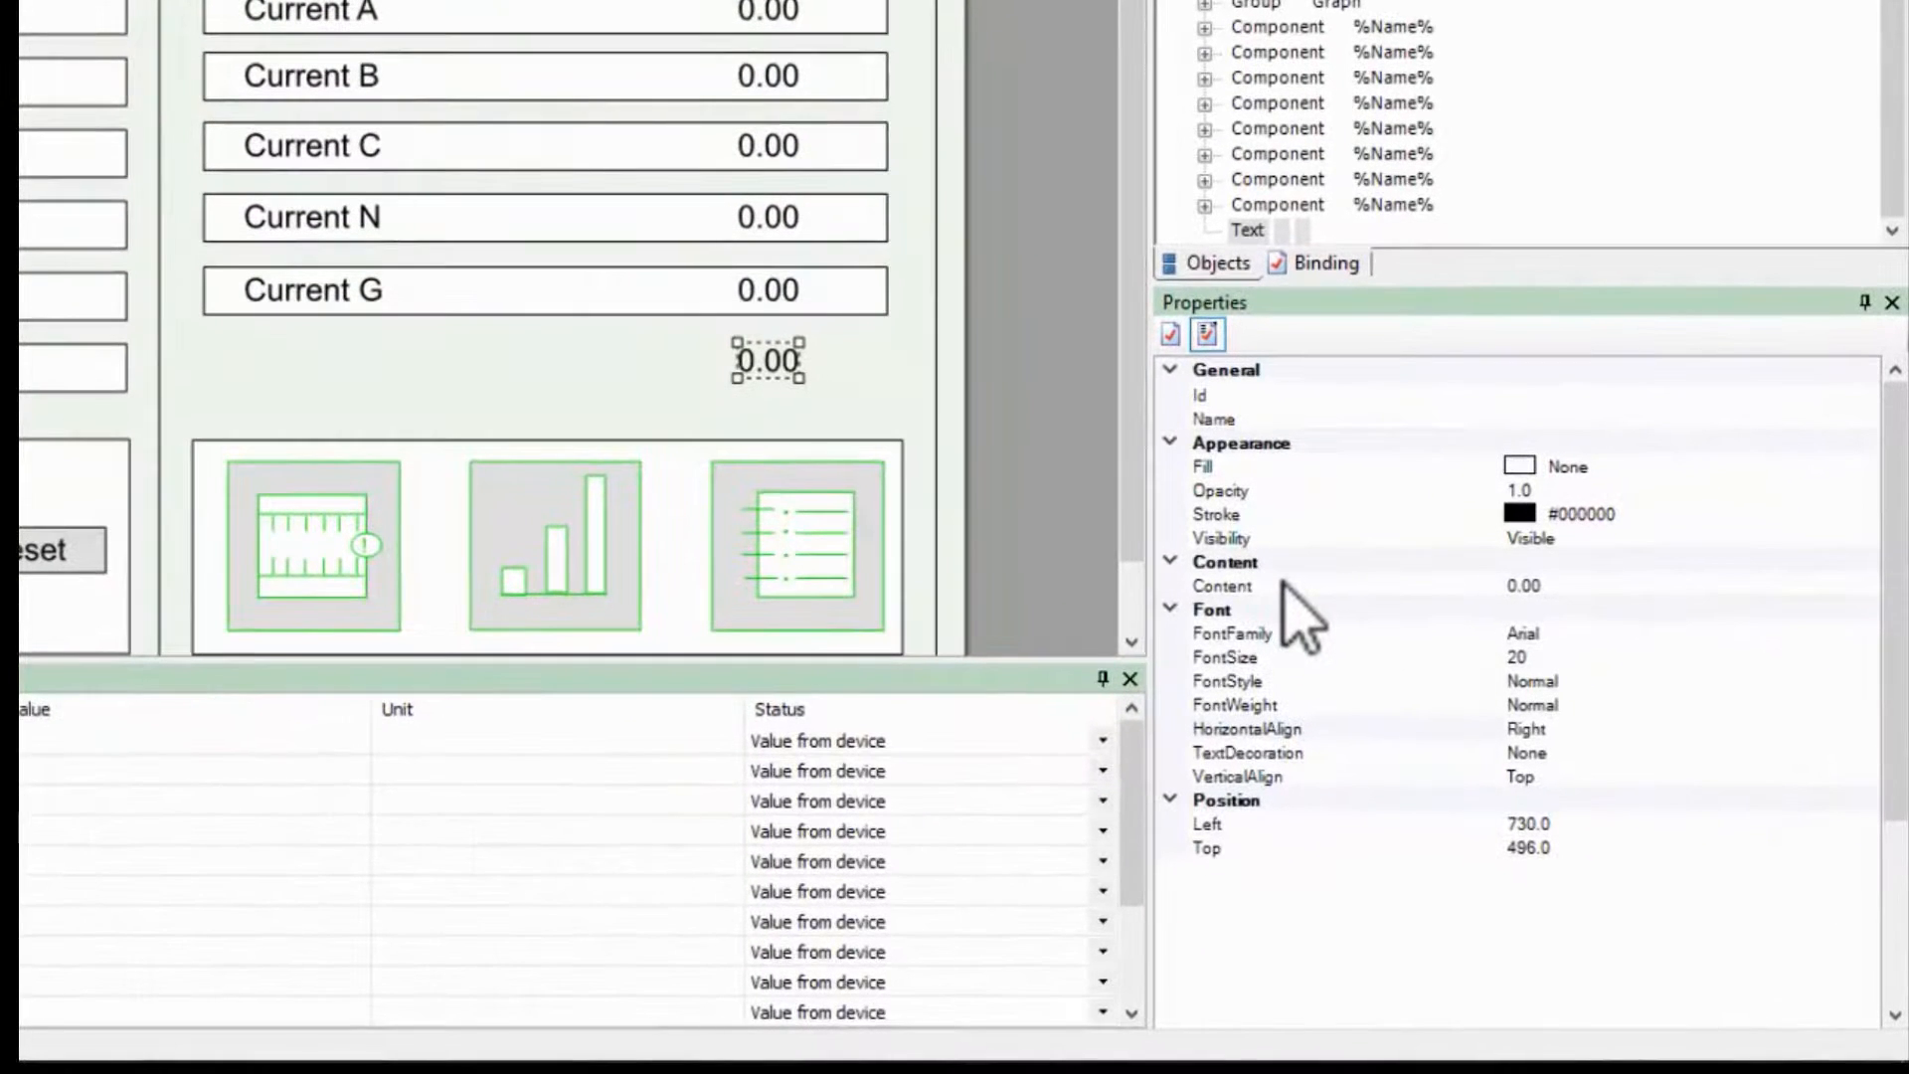
Step: Add a binding to the text's Content property and select the new ContentBinding in the object tree
click(1284, 584)
right_click(1294, 589)
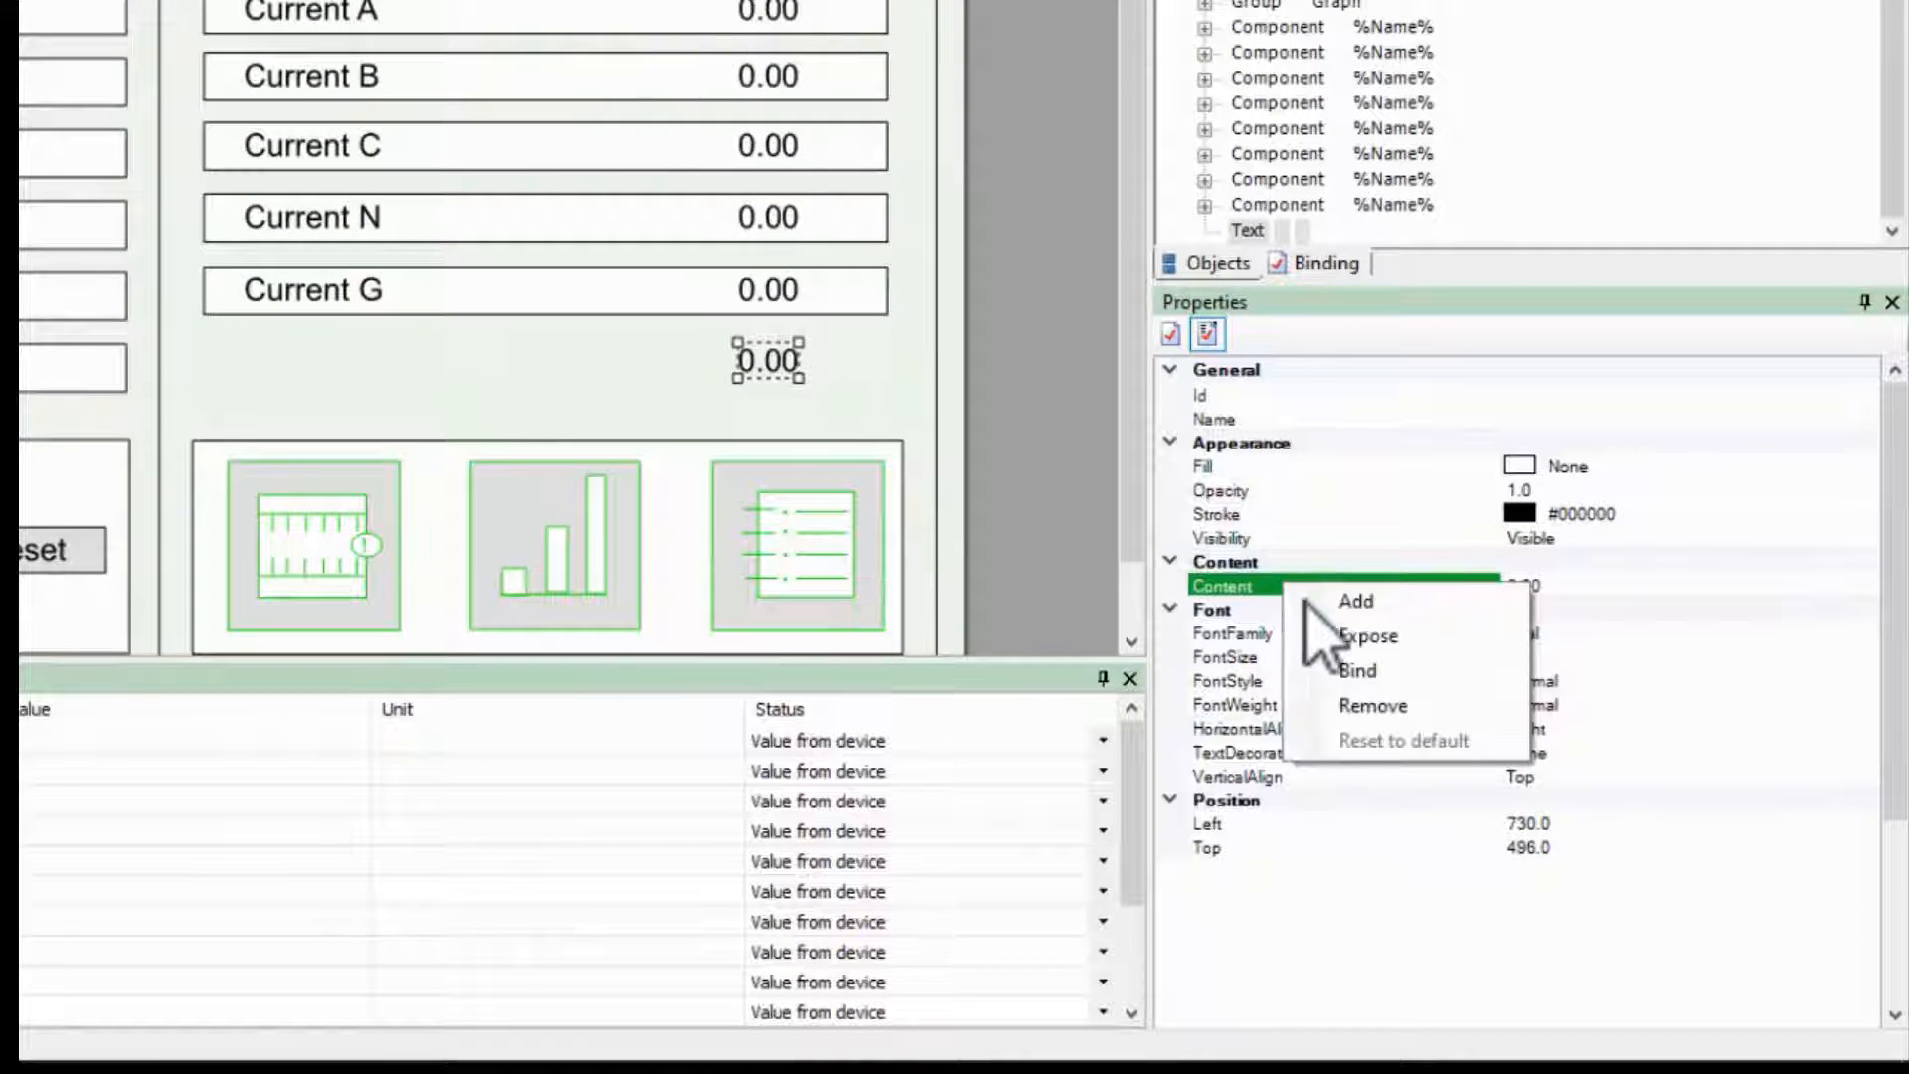
click(1362, 668)
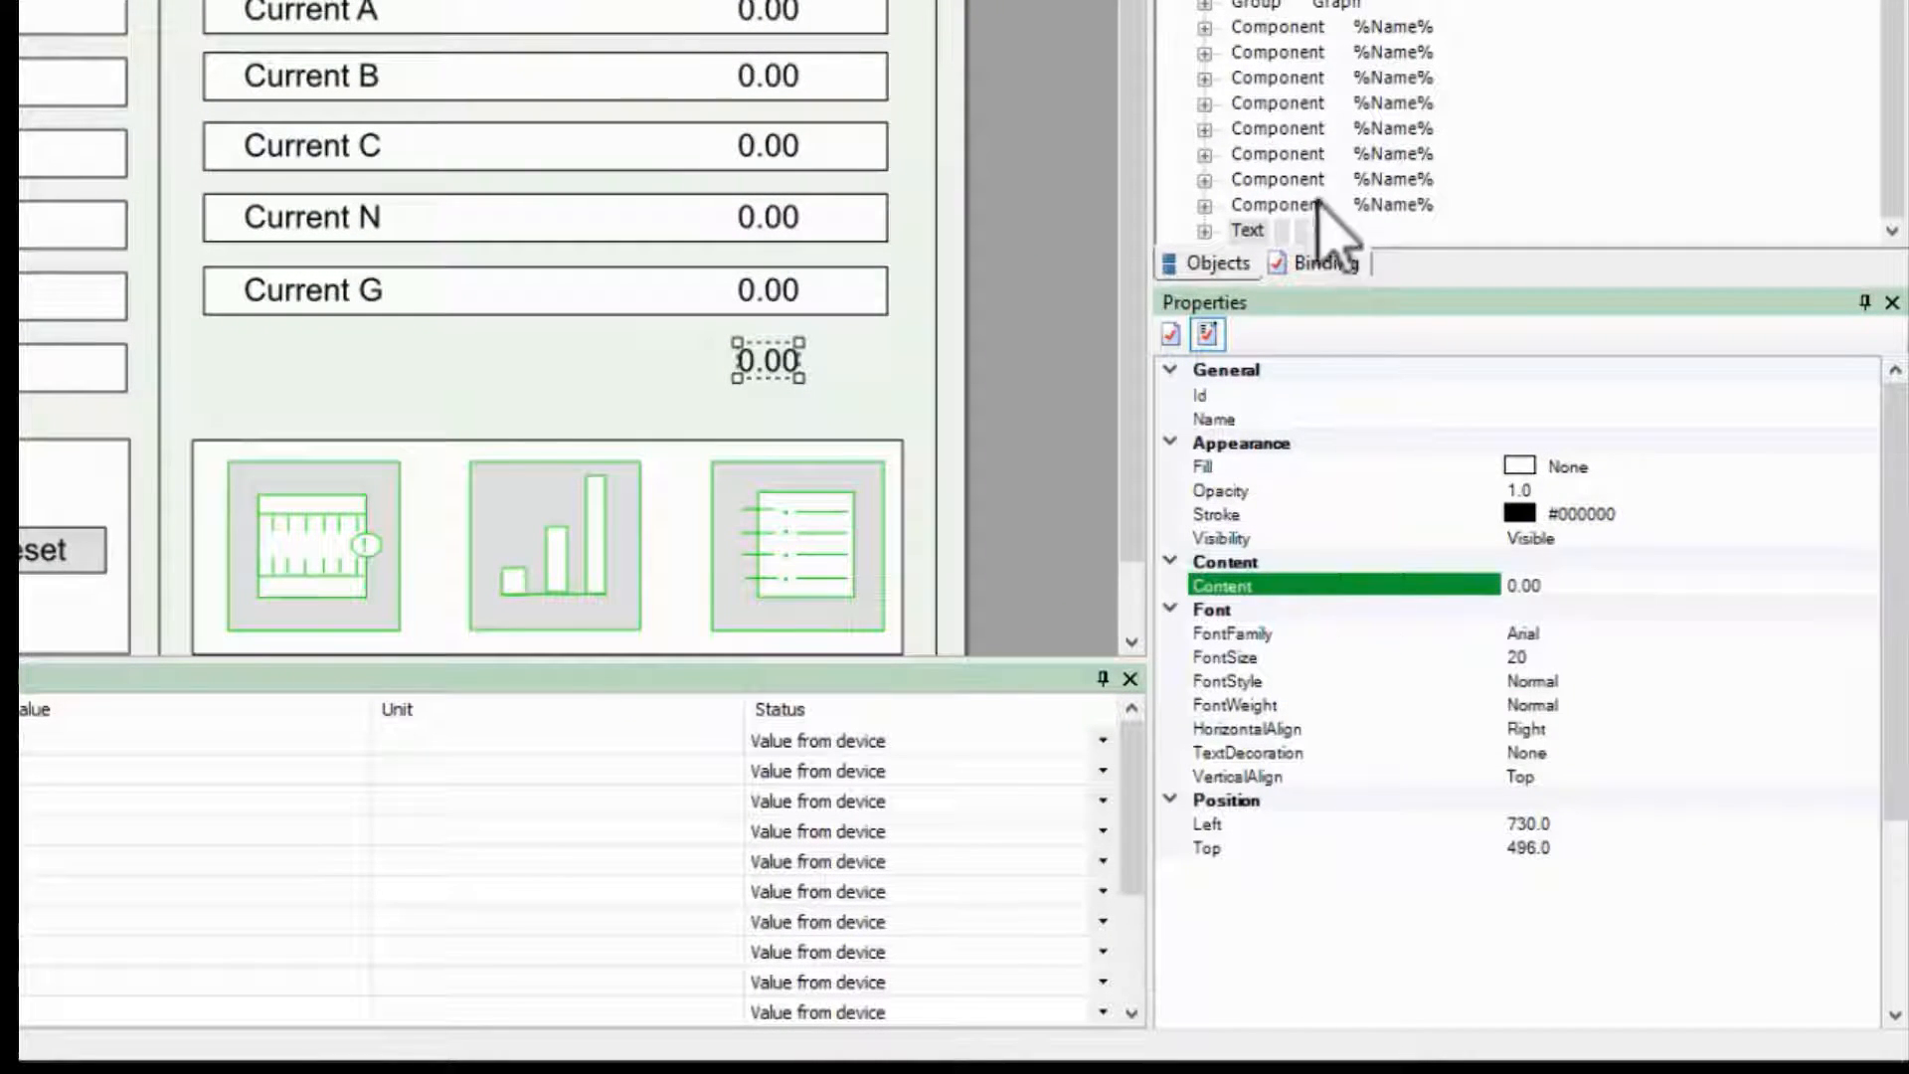
click(1218, 229)
click(1204, 231)
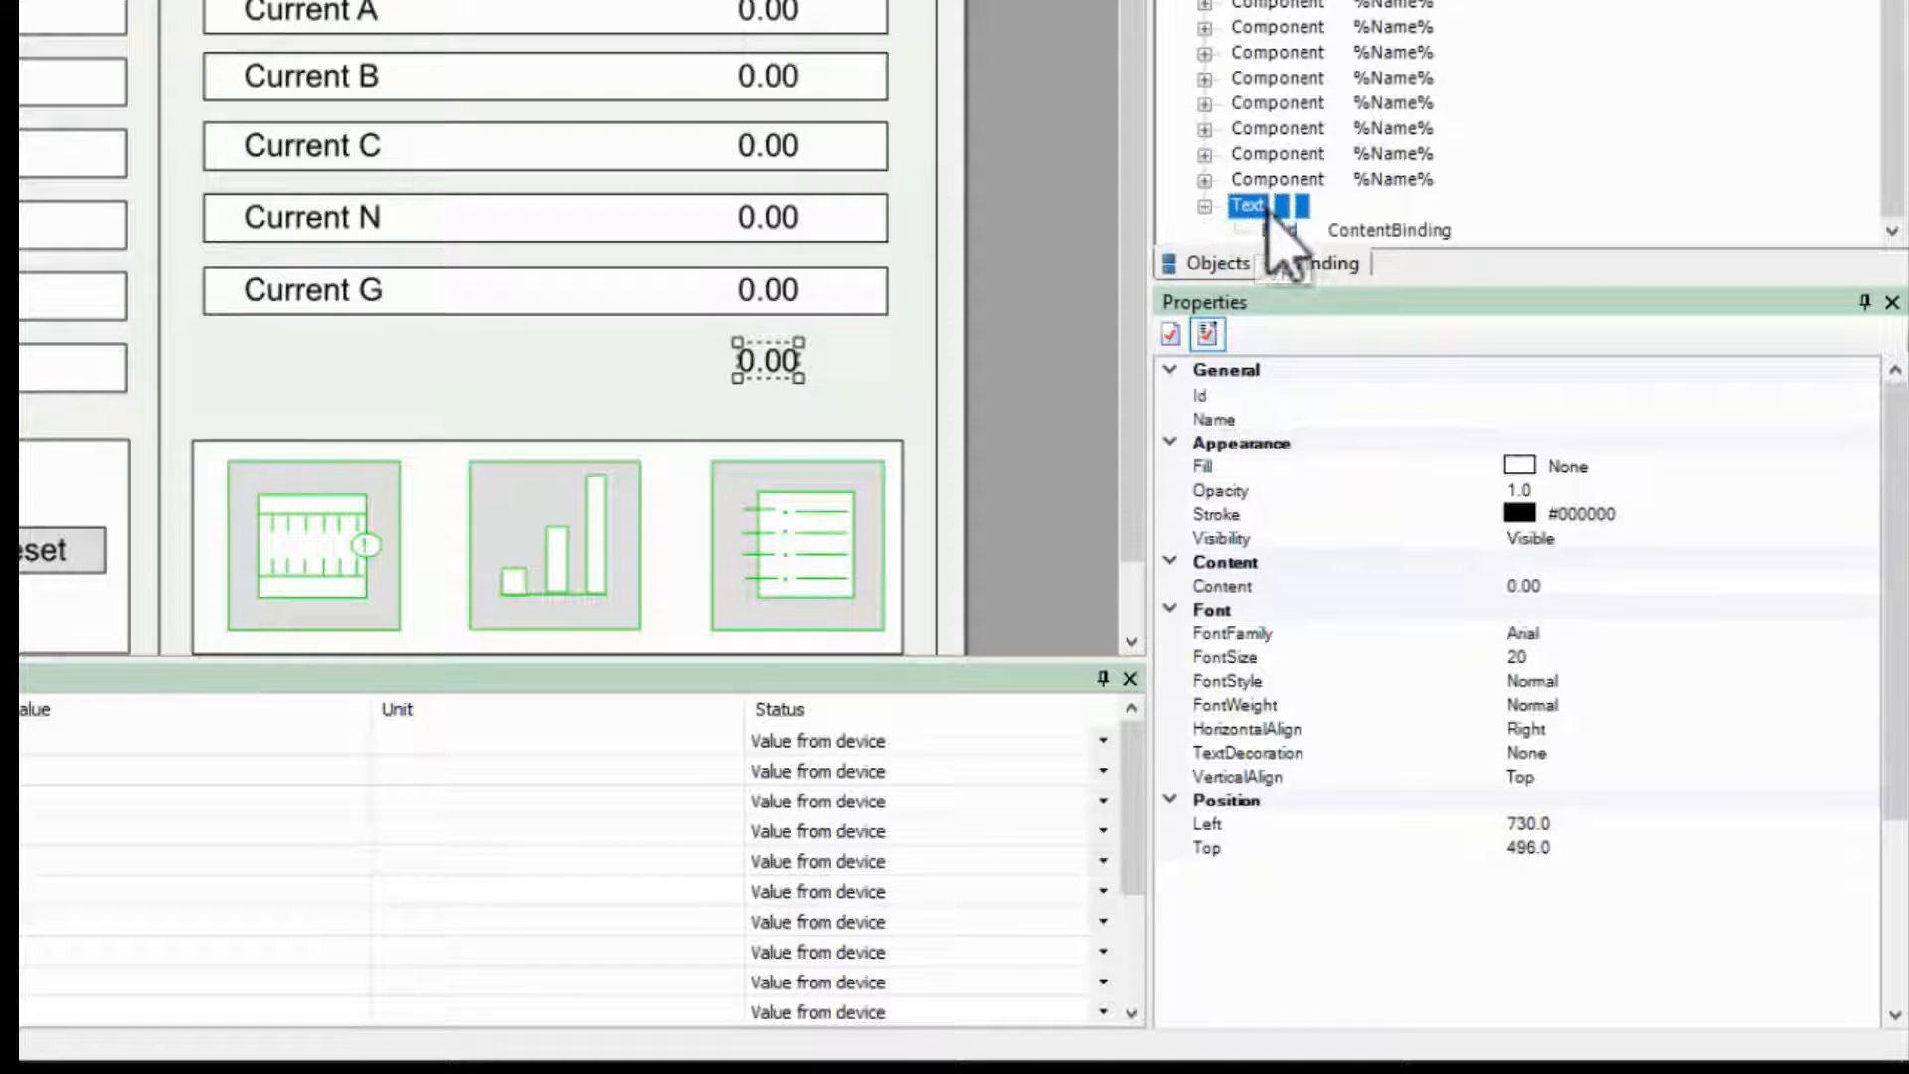
click(1282, 254)
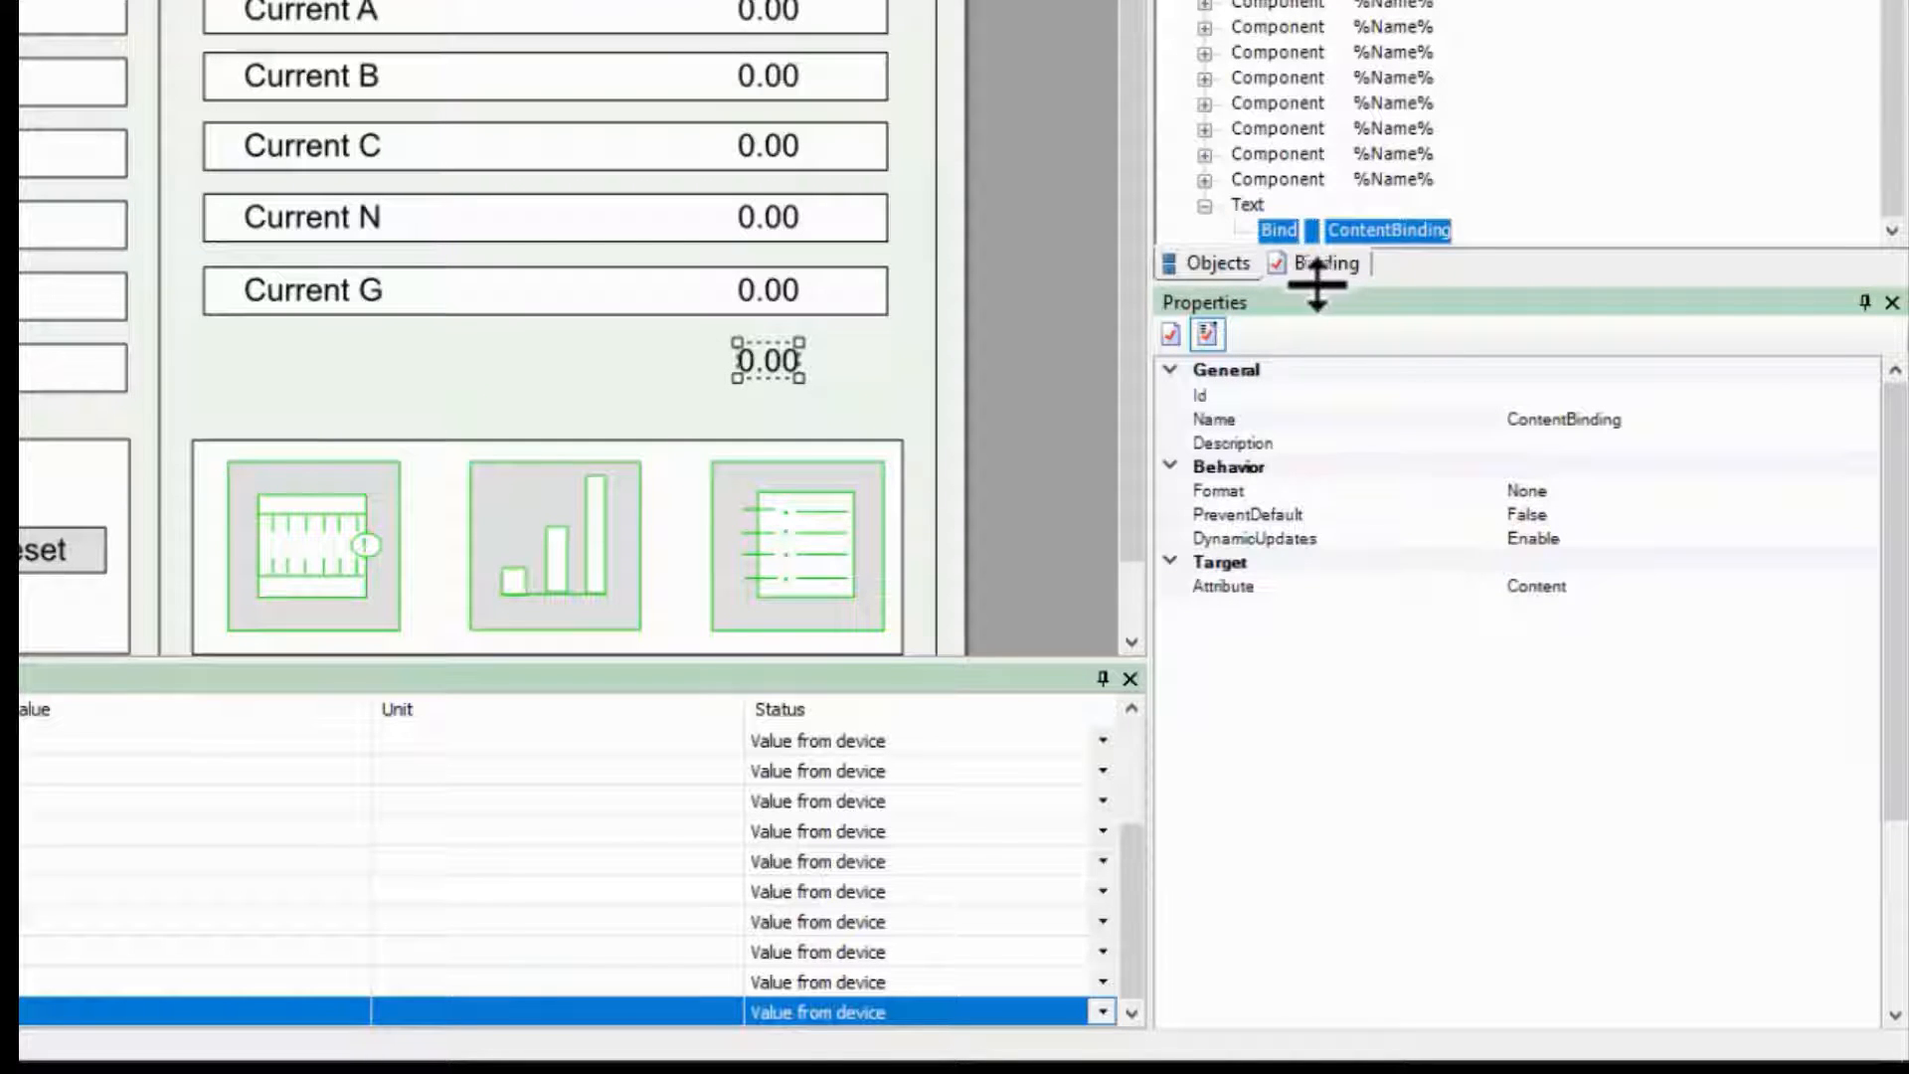
Step: Bind the content to the kWTot tag of c1.Medium_Voltage.Metering_Utility
click(1328, 266)
scroll(1368, 77, down, 2)
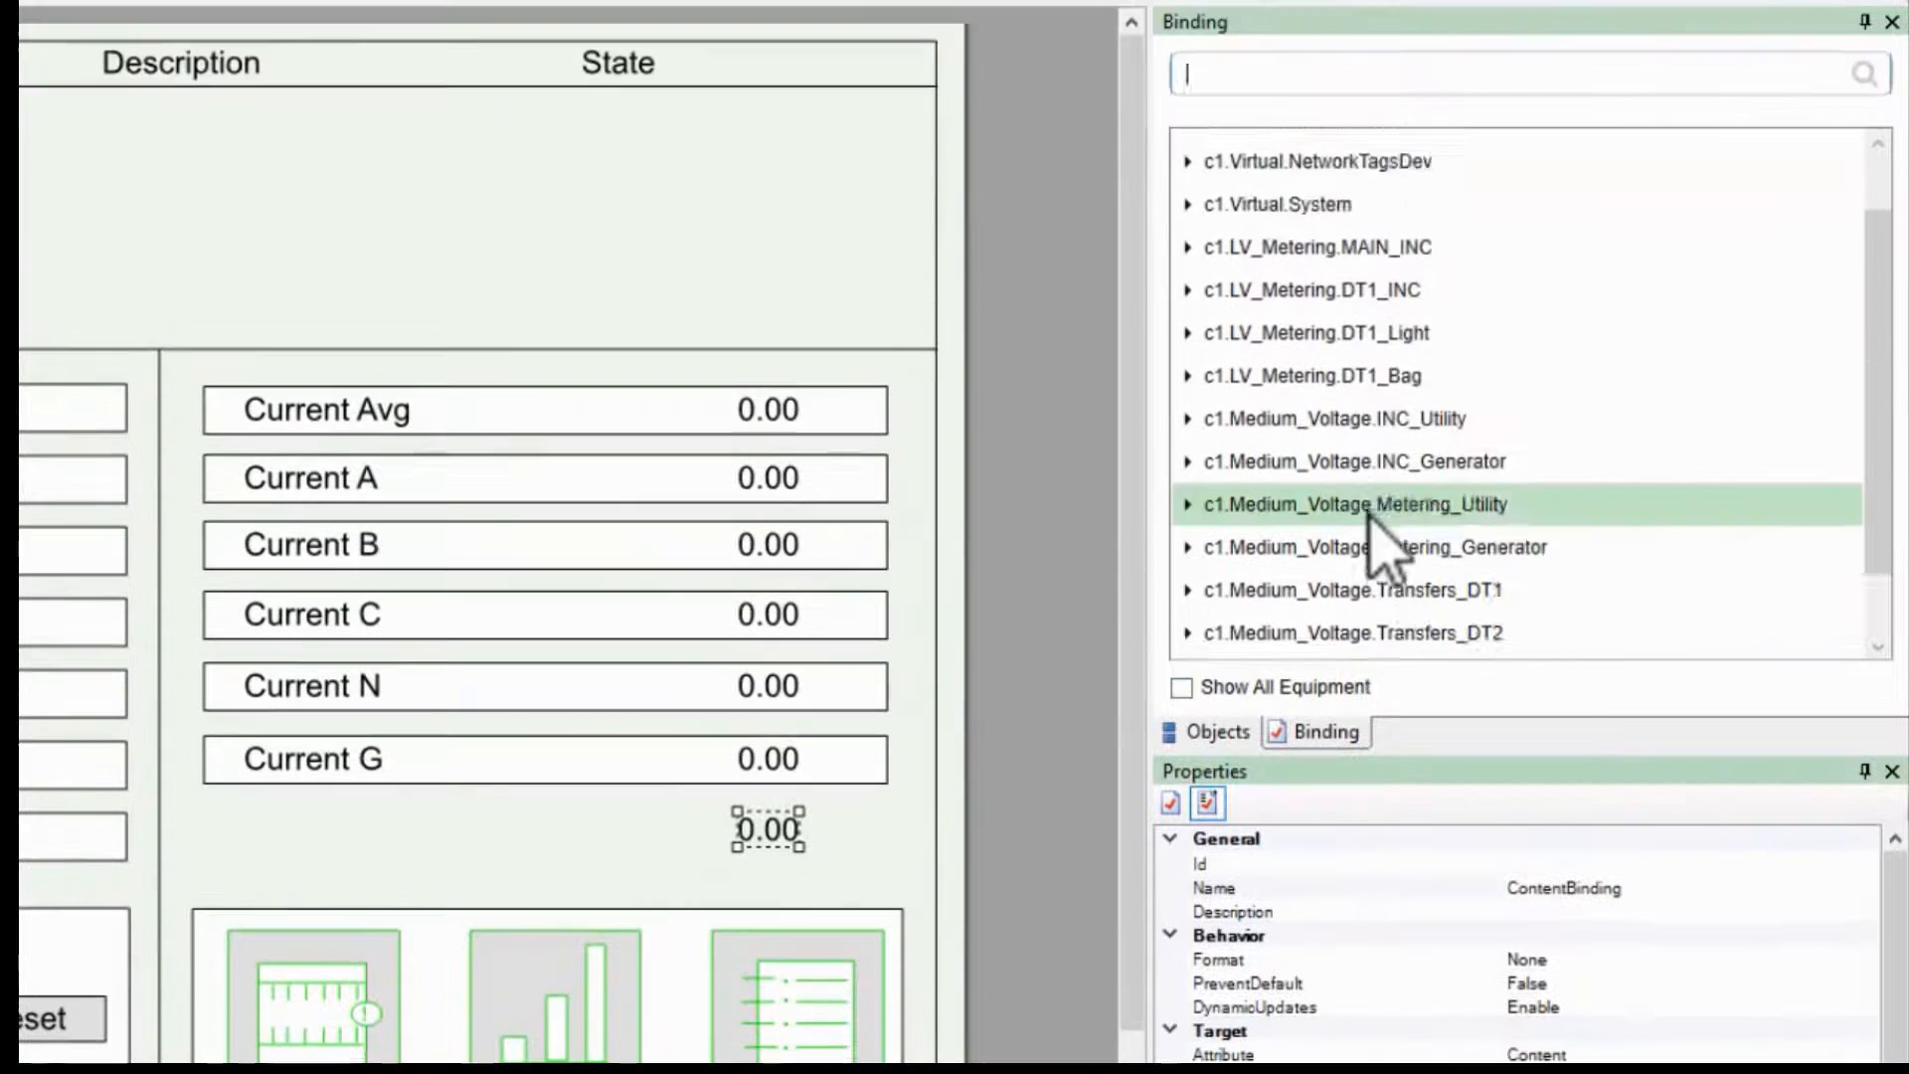
click(1190, 430)
scroll(1263, 477, down, 15)
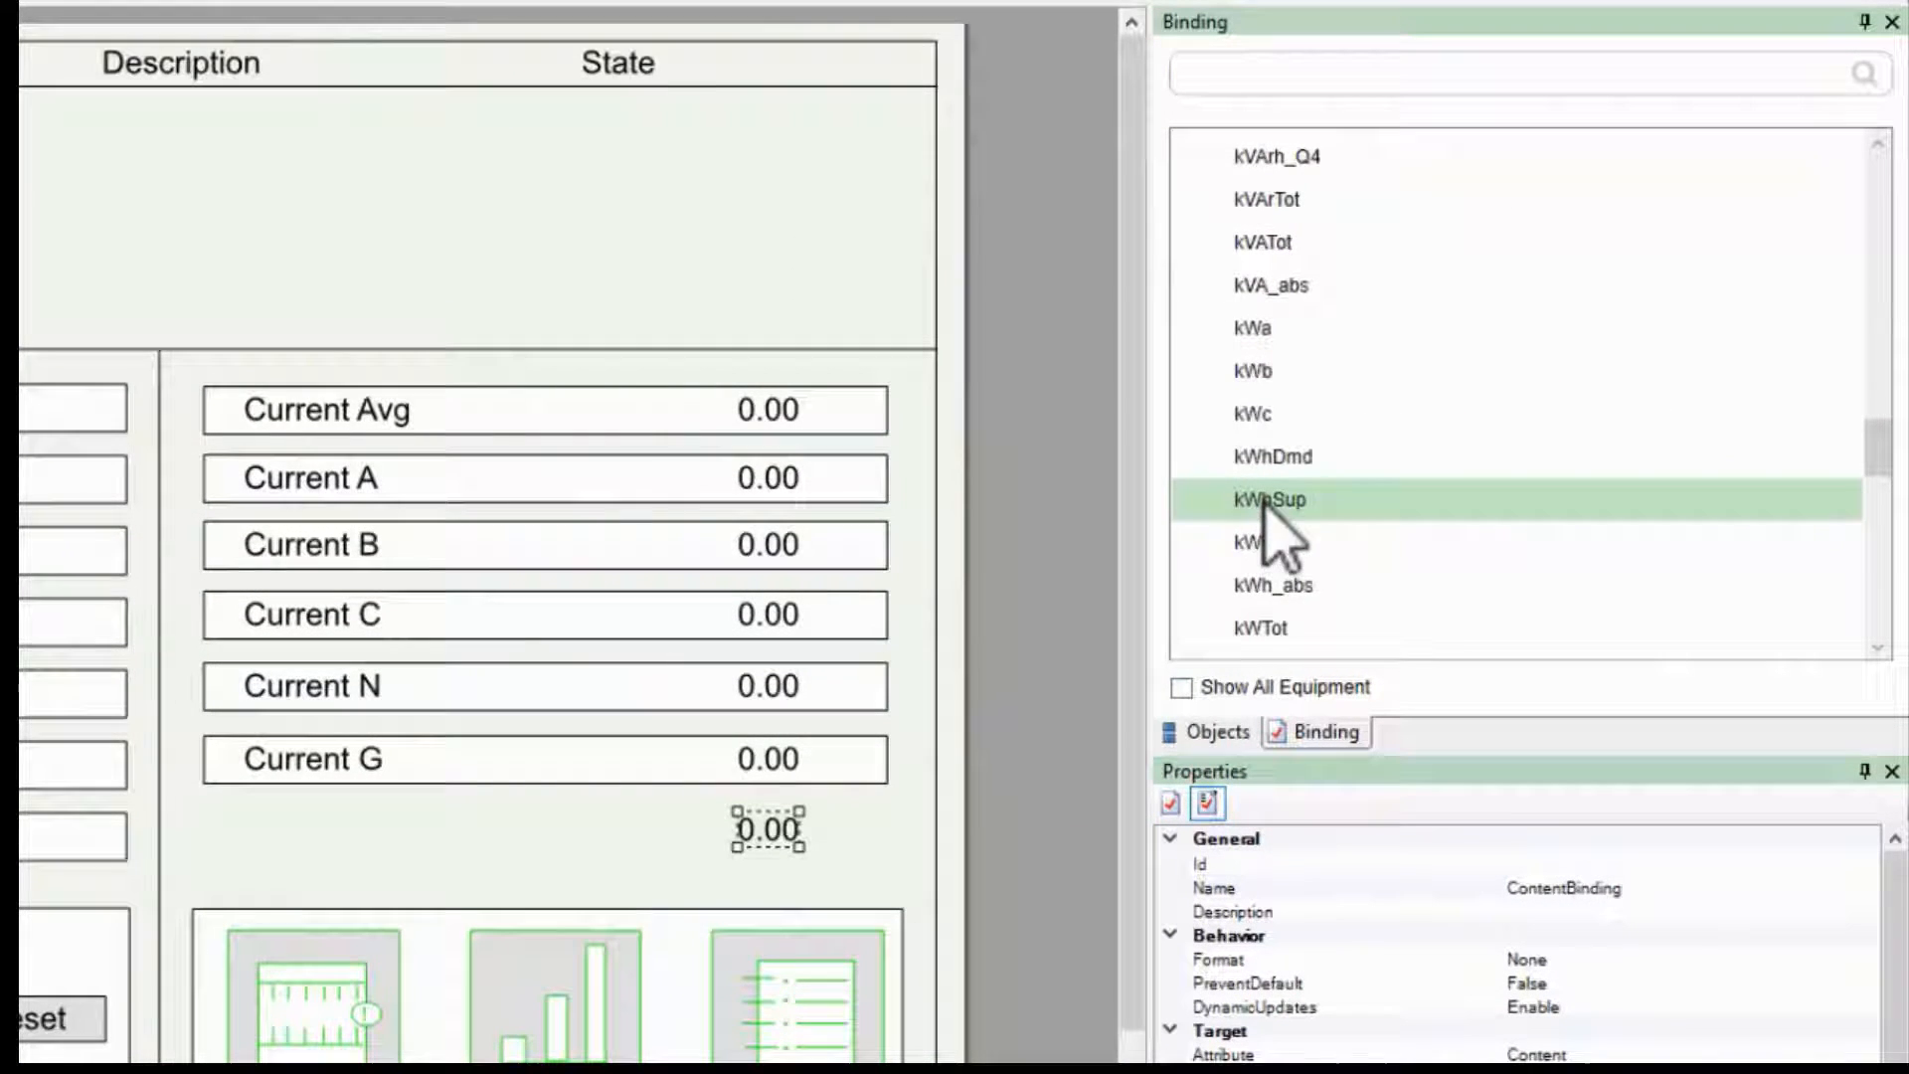
click(1268, 637)
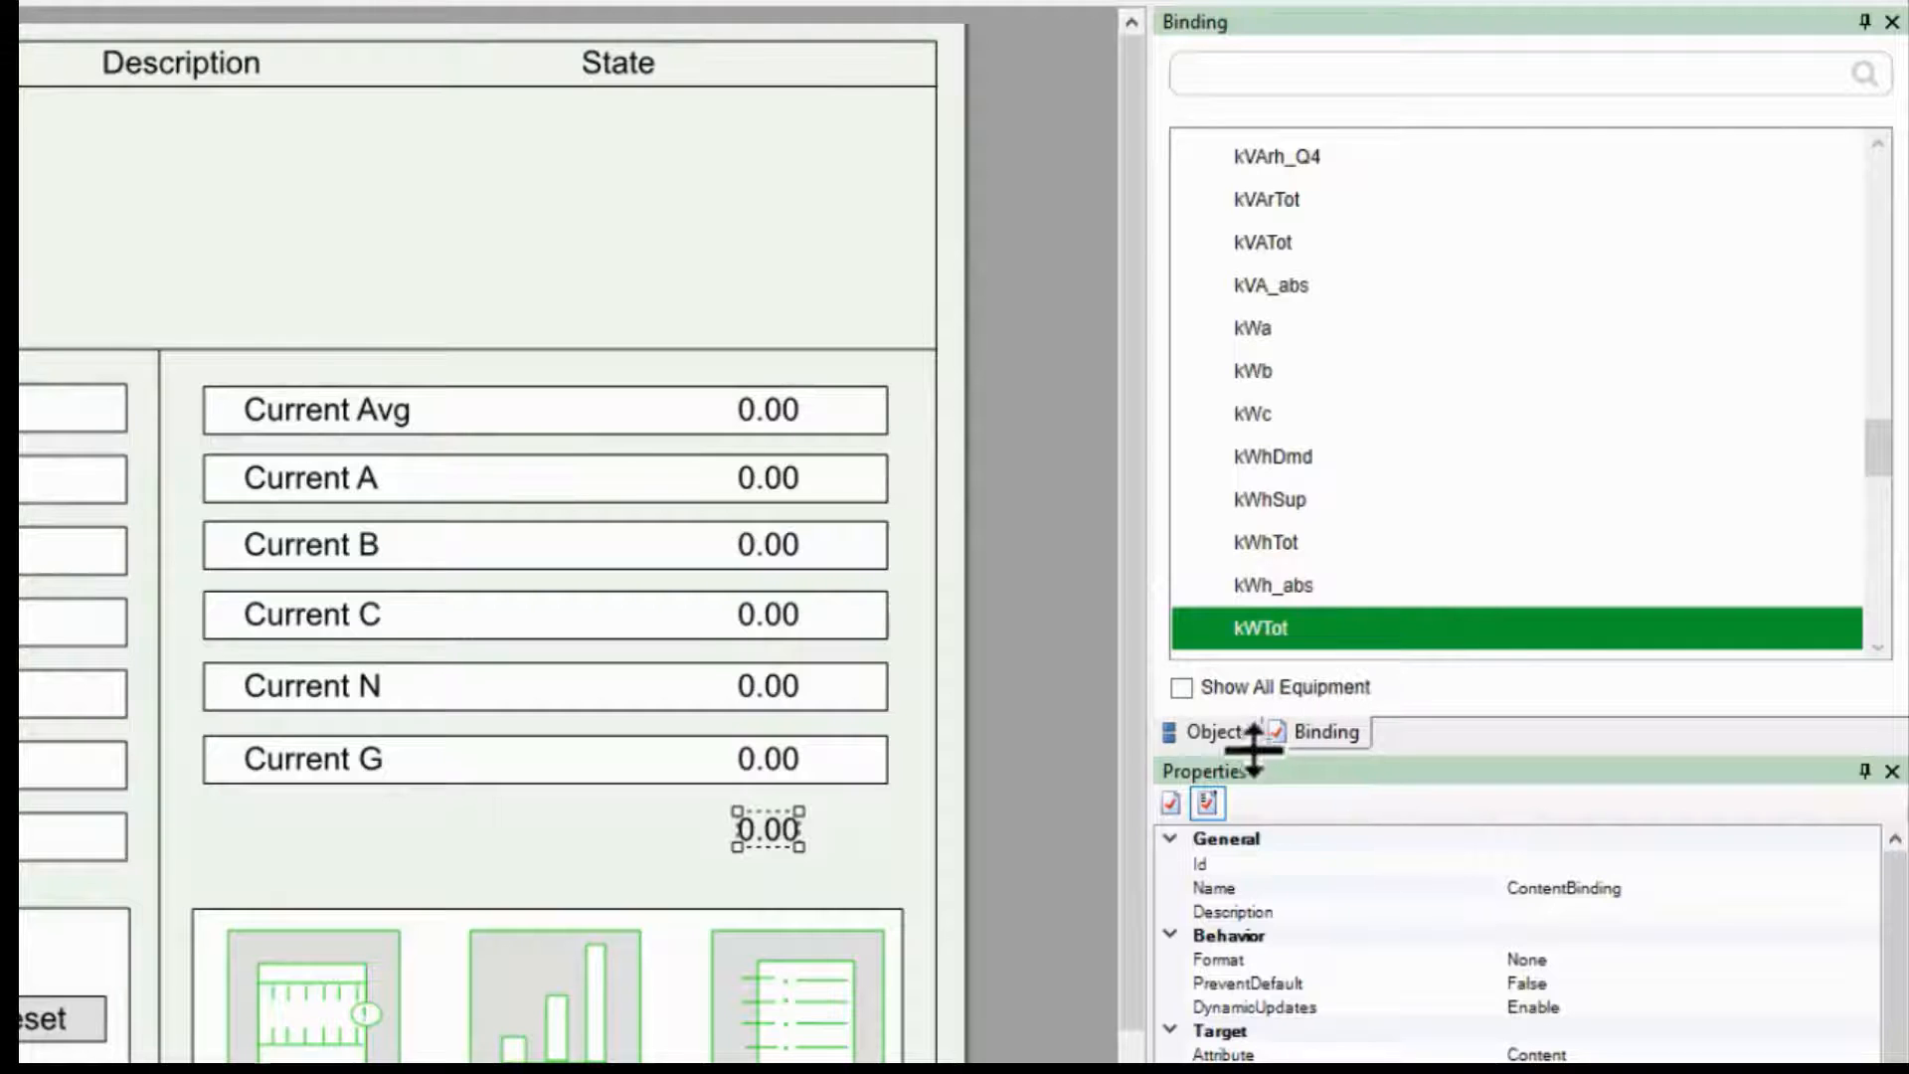
Step: Replace the device prefix of the binding name with %Name% so it reads %Name%.kWTot
click(1674, 891)
text(c1.Medium_Voltage.Metering_Utility.kWTot)
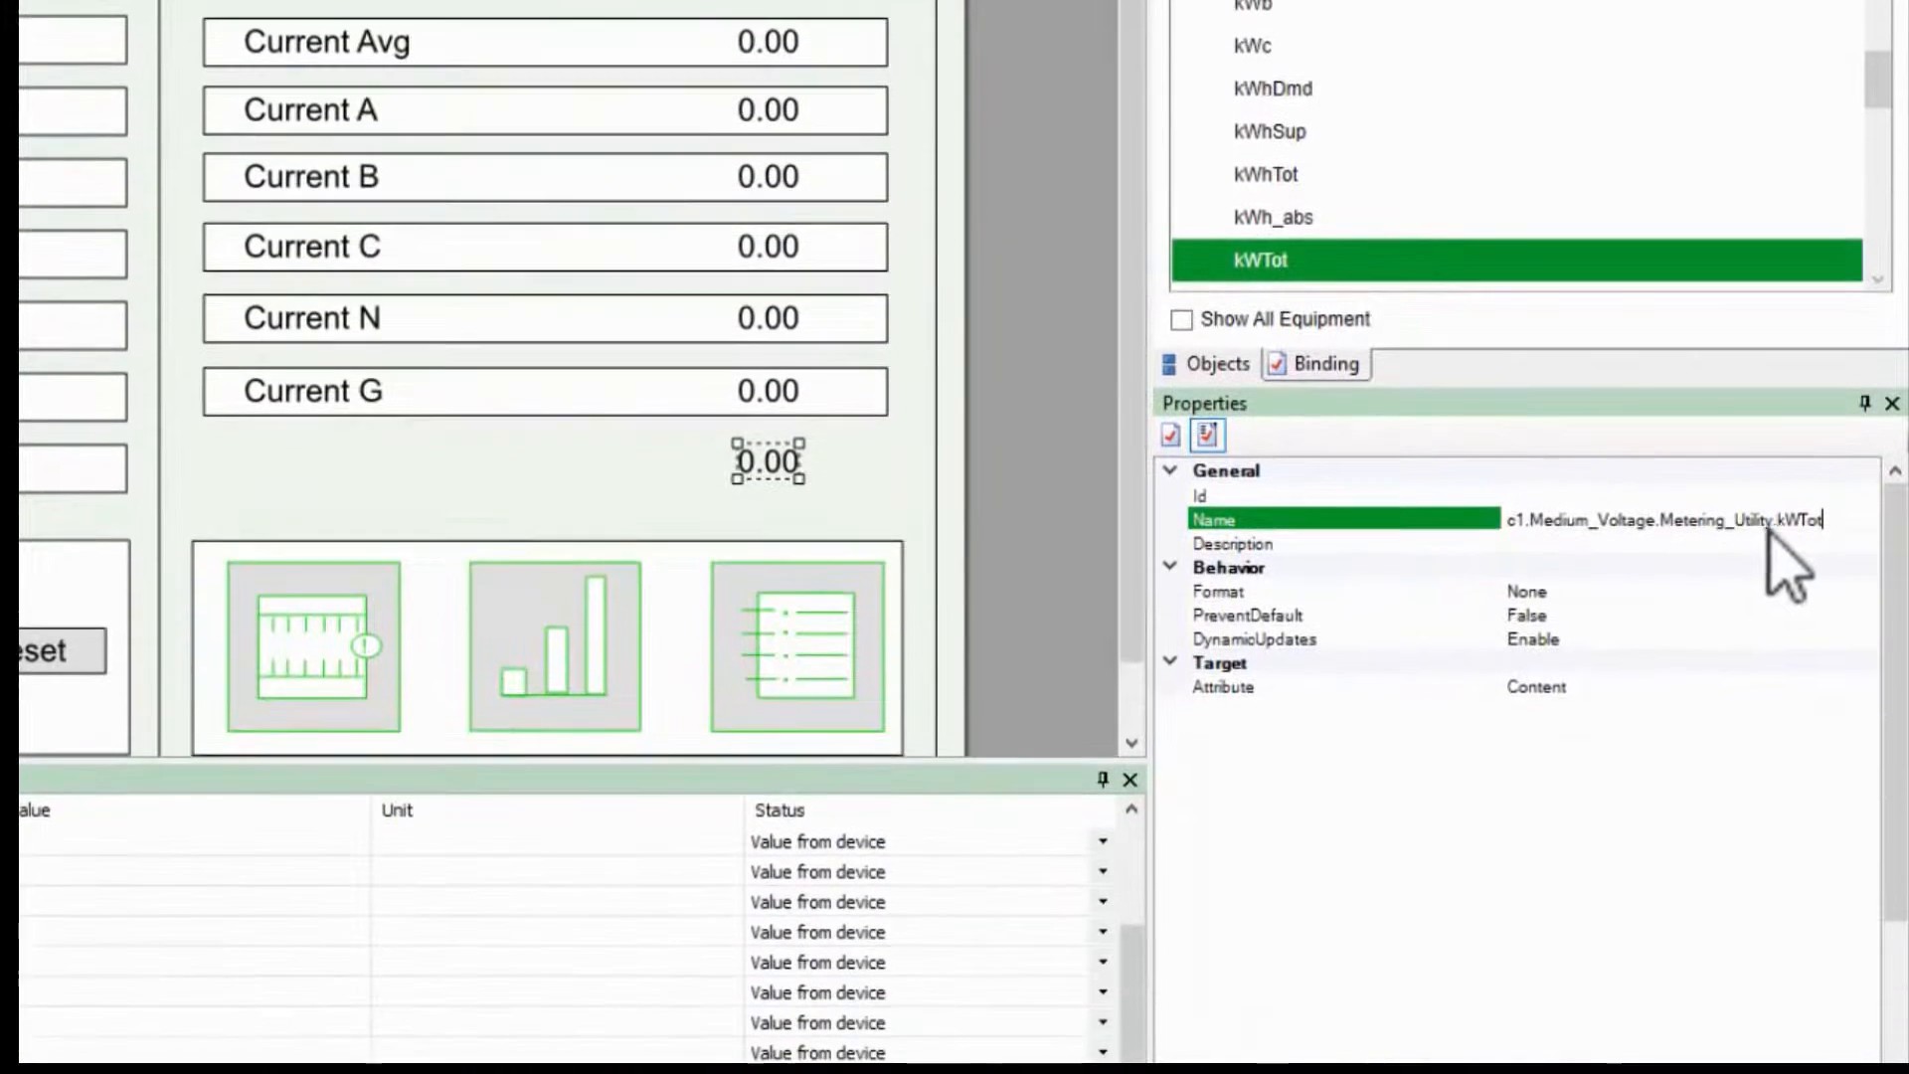
drag(1773, 519, 1418, 523)
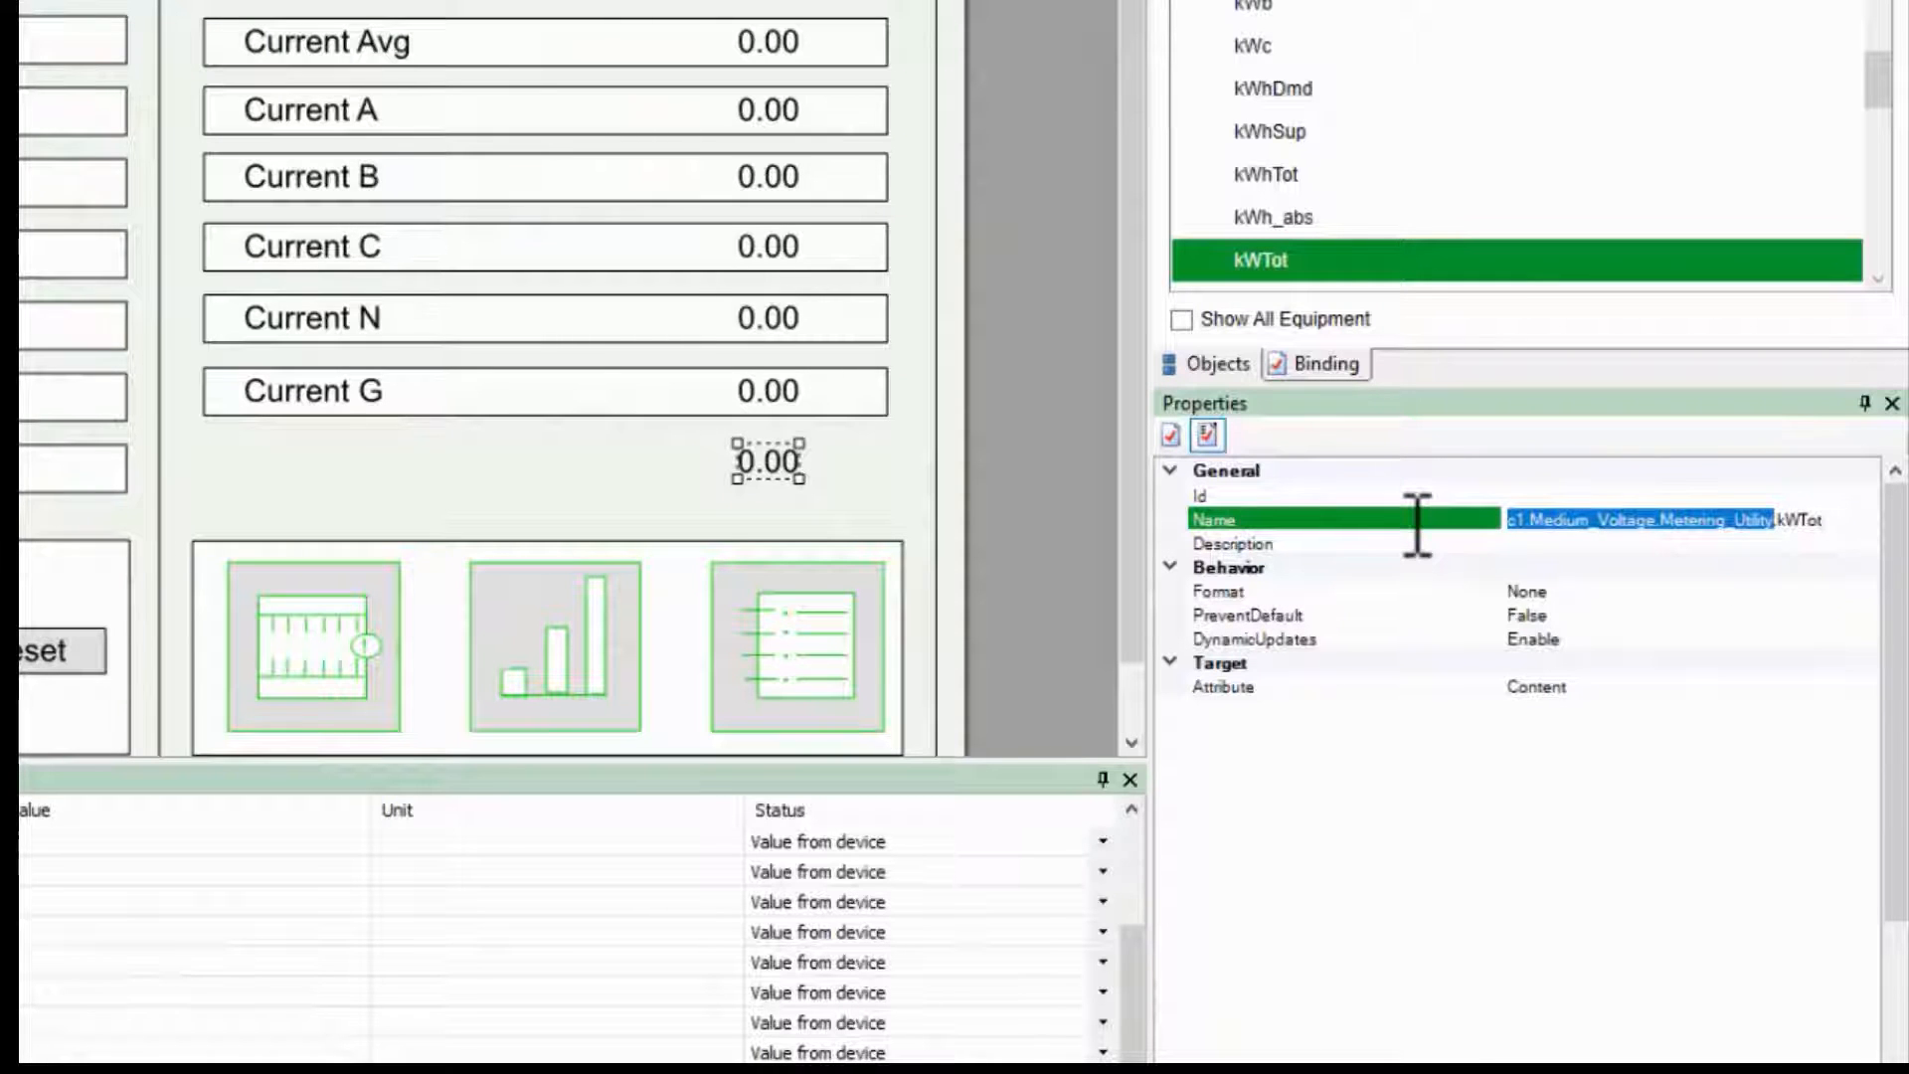
text(%Name%)
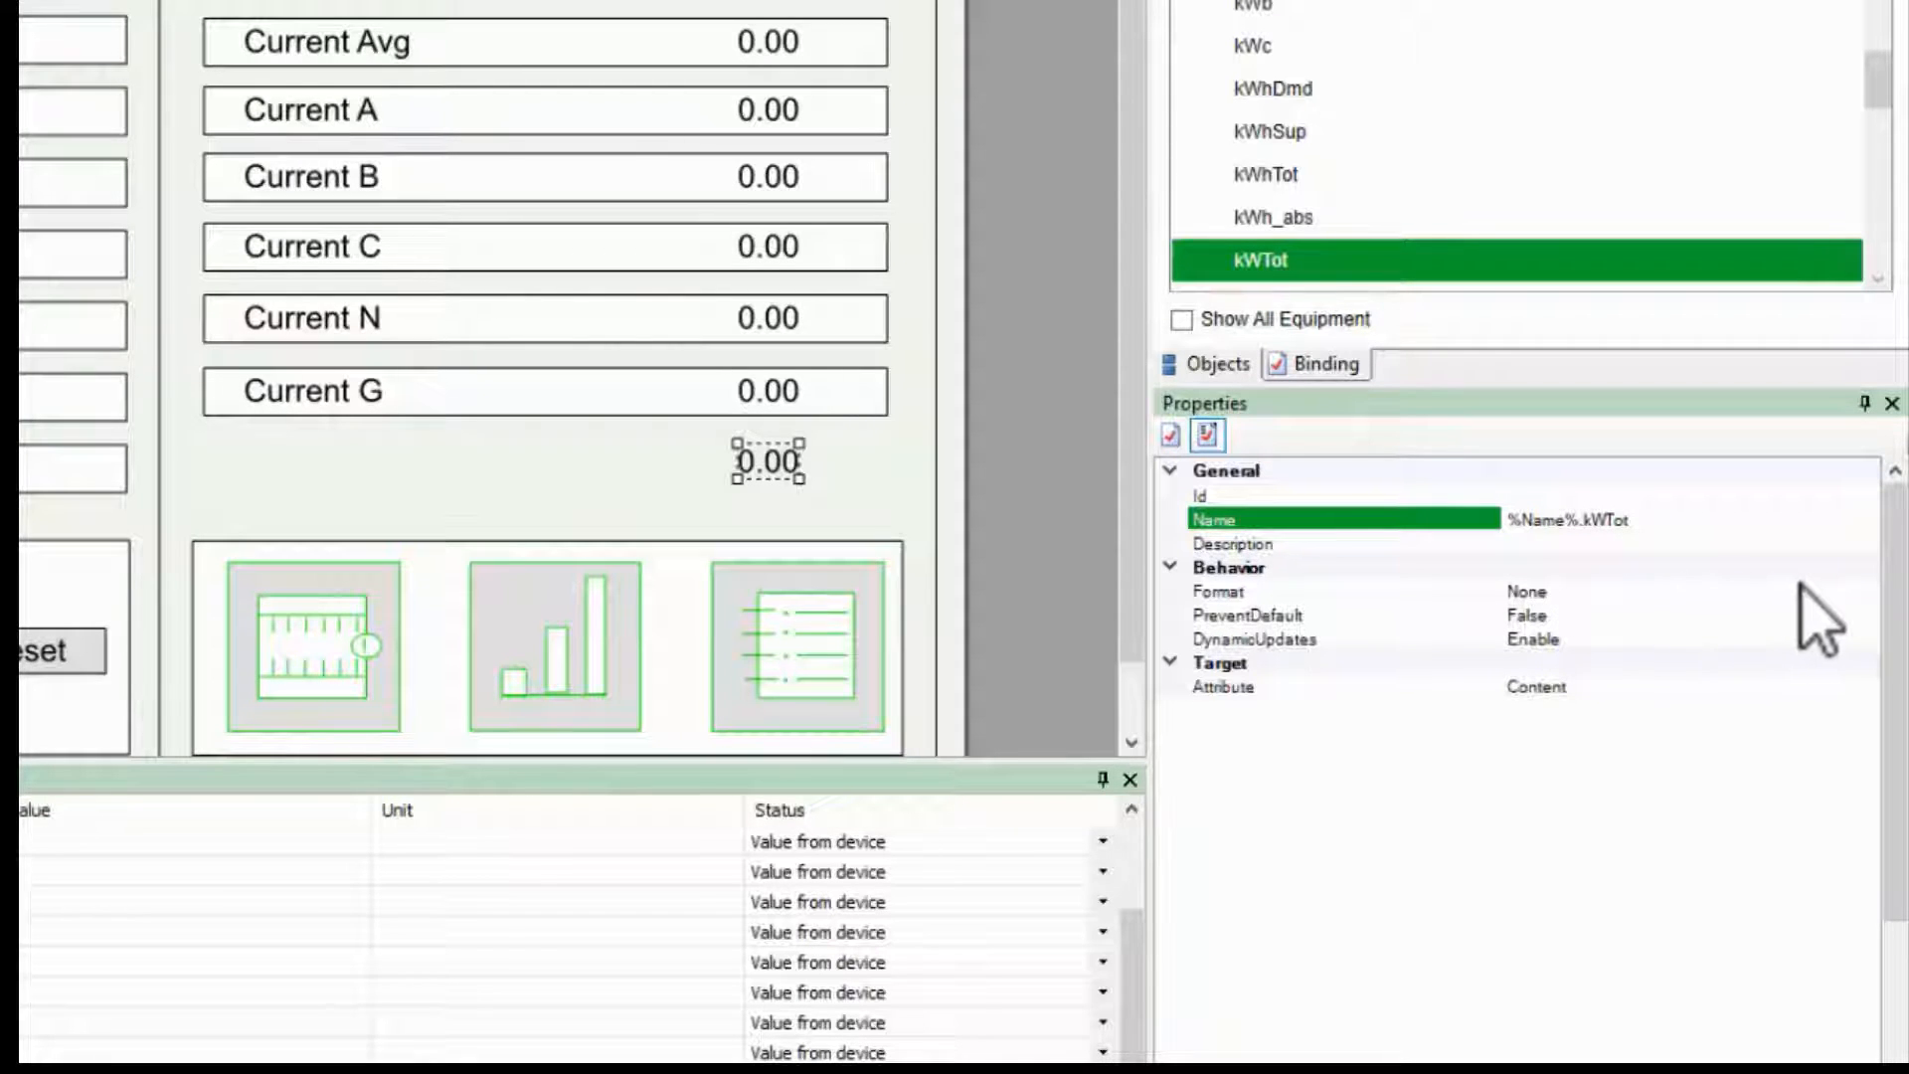
Step: Set the binding's Format to Presentation
click(1841, 591)
click(1866, 593)
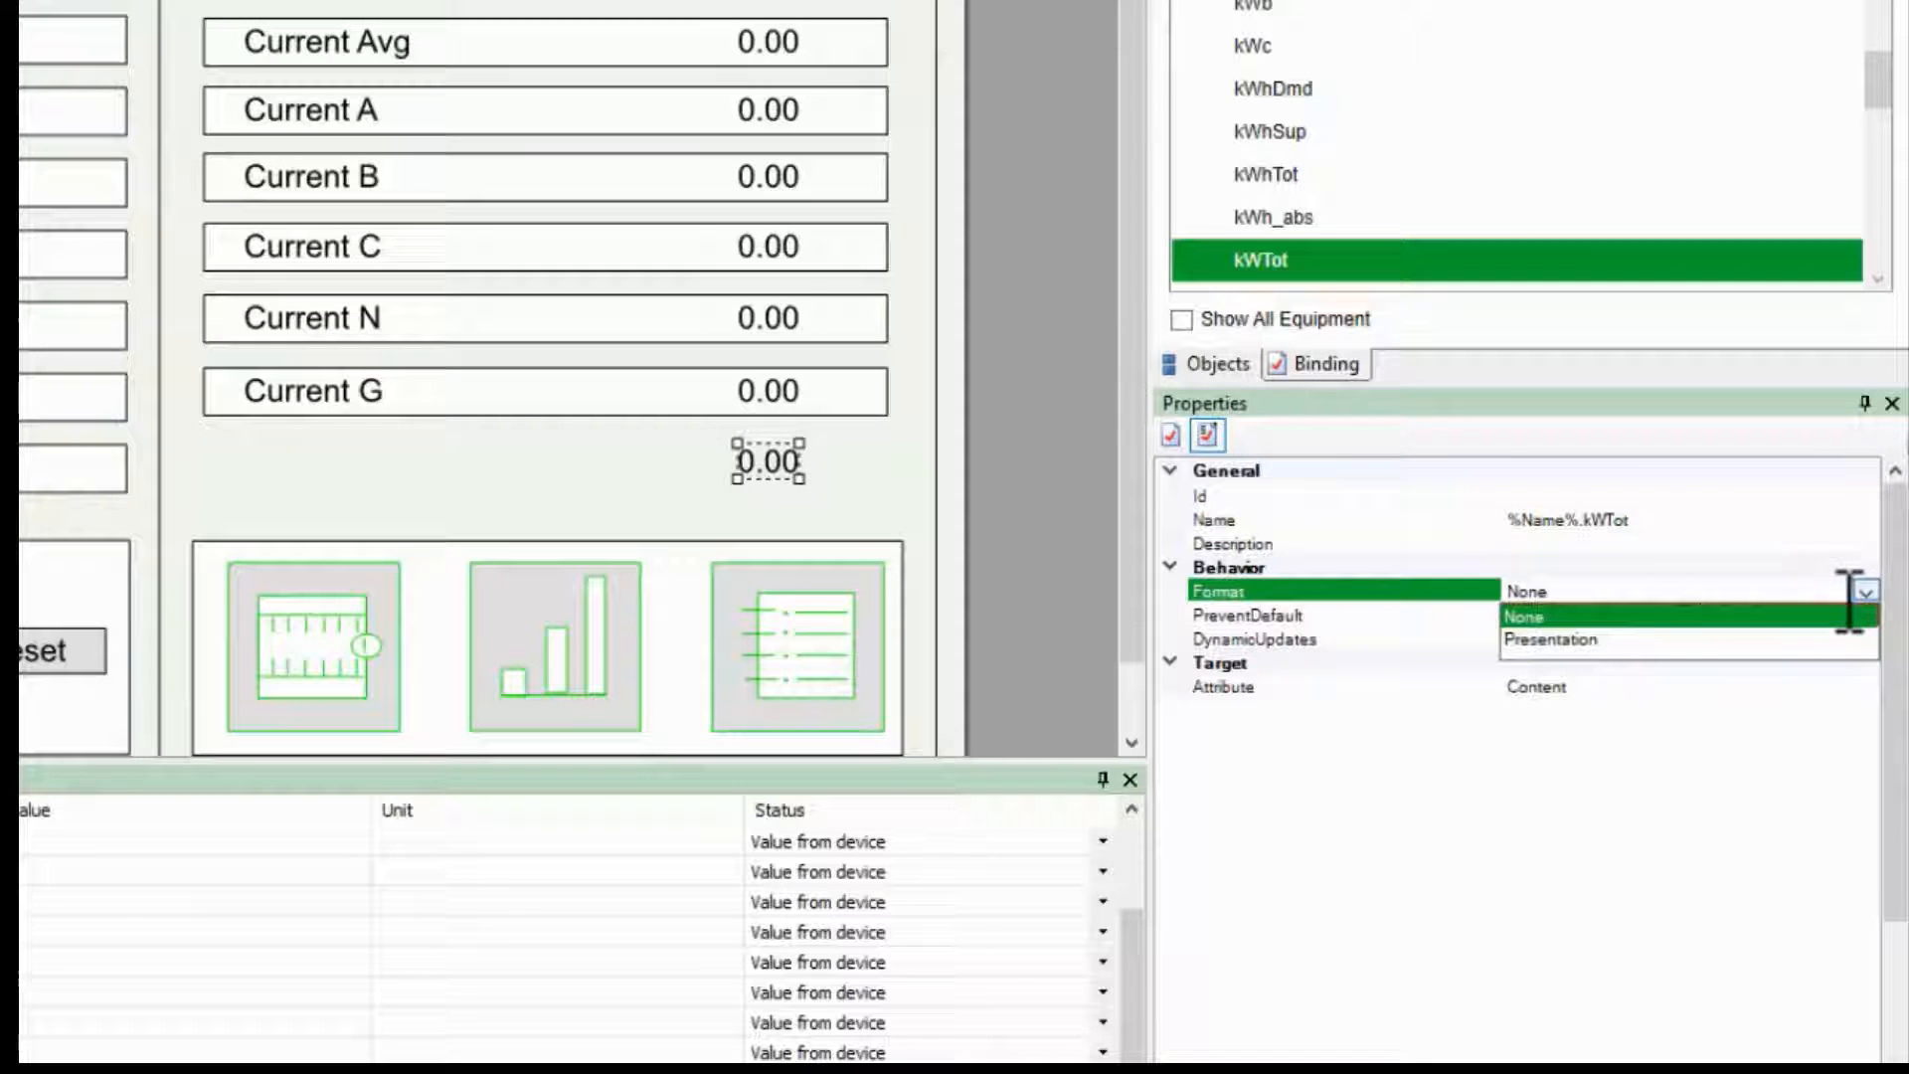
click(1790, 639)
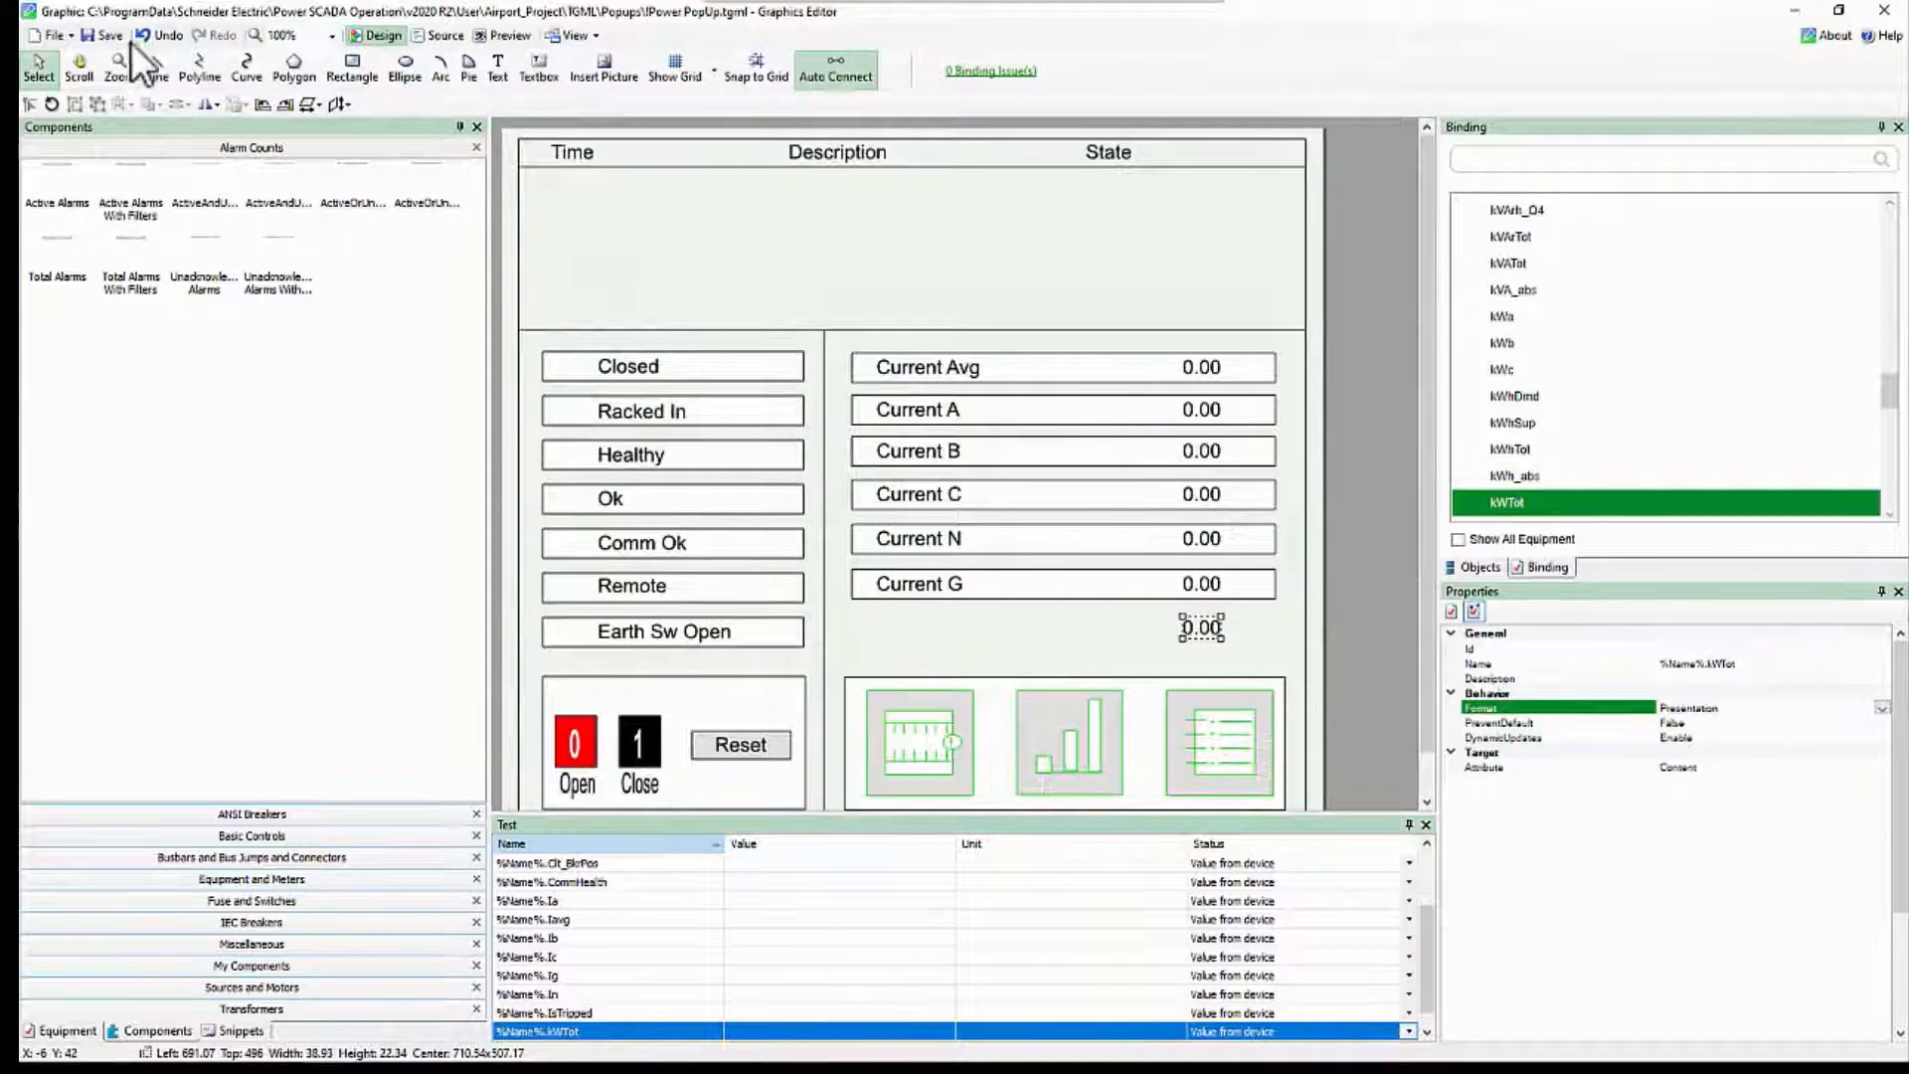
Step: Save the Power PopUp graphic and switch back to the One Line Diagram
click(109, 59)
key(alt+Tab)
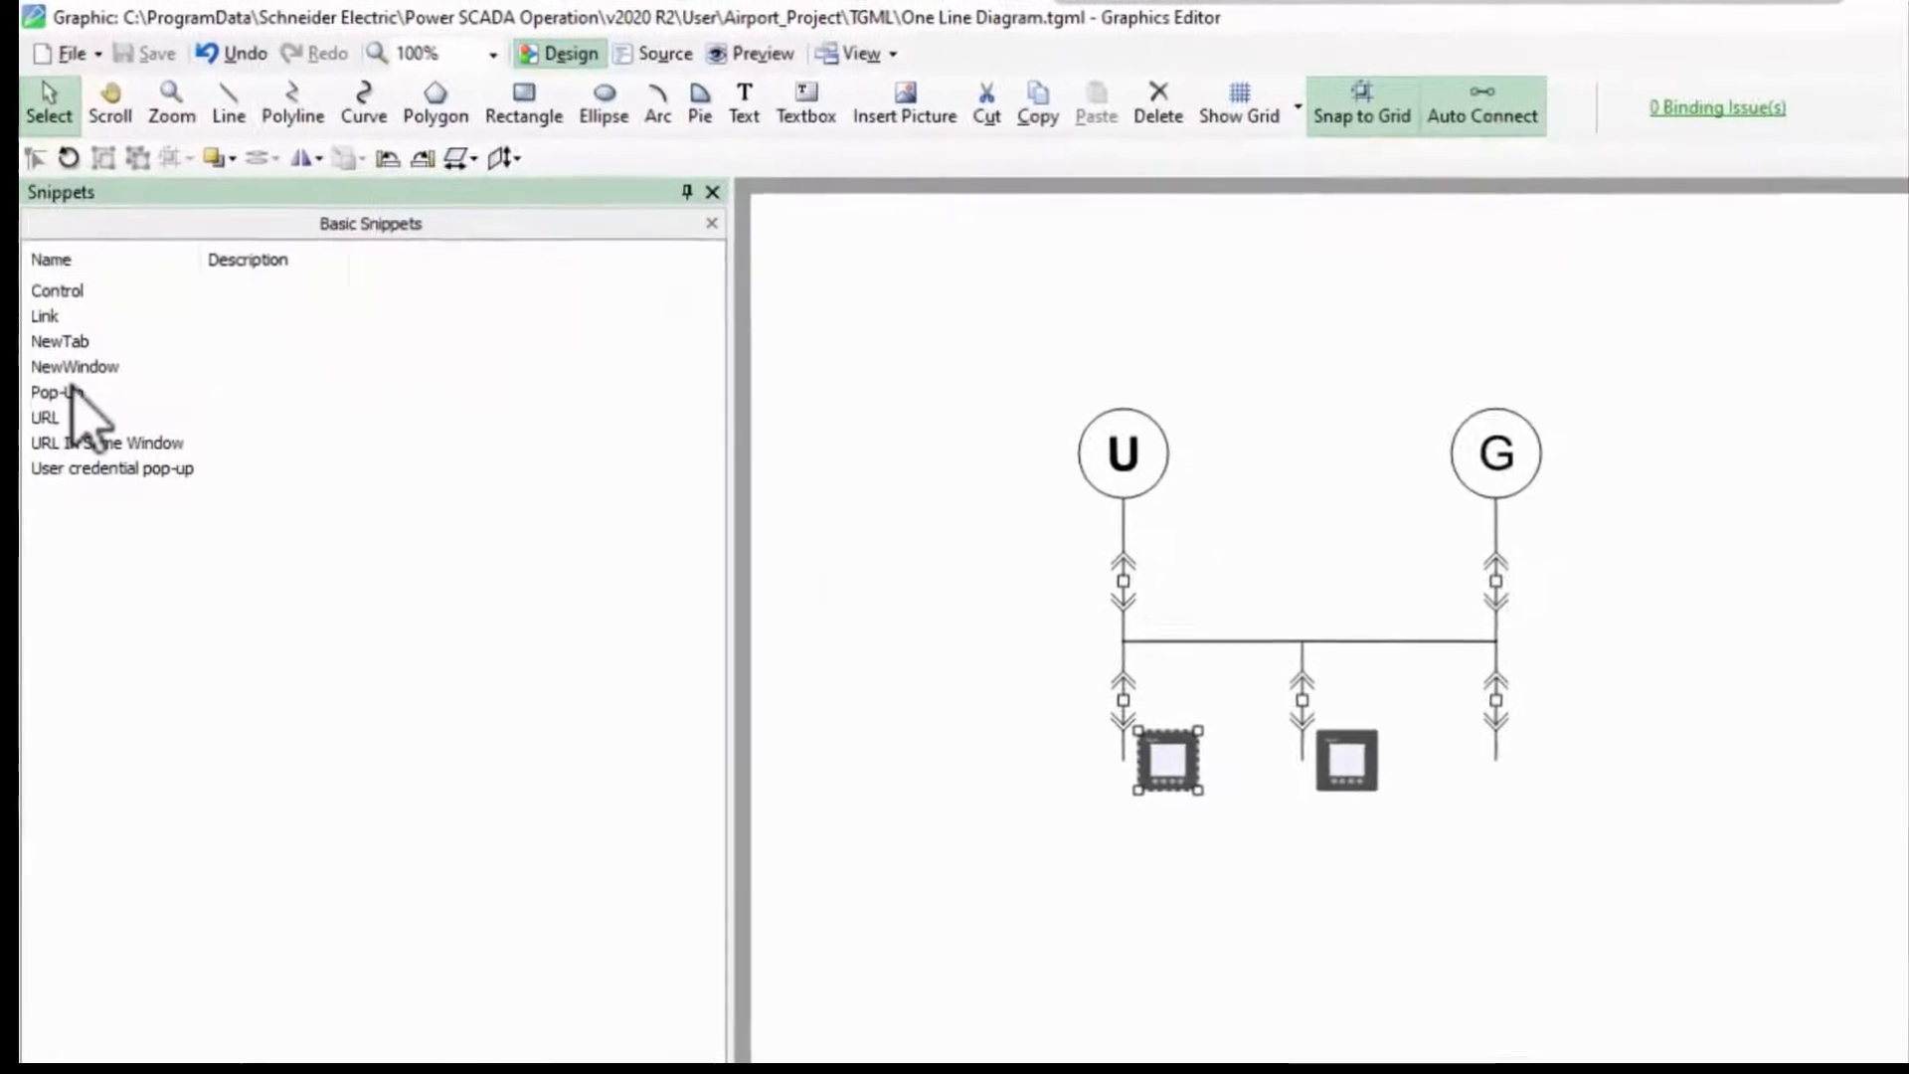
Step: Change the middle meter's link in the one-line diagram to Popups\!Power PopUp
drag(72, 392, 1442, 792)
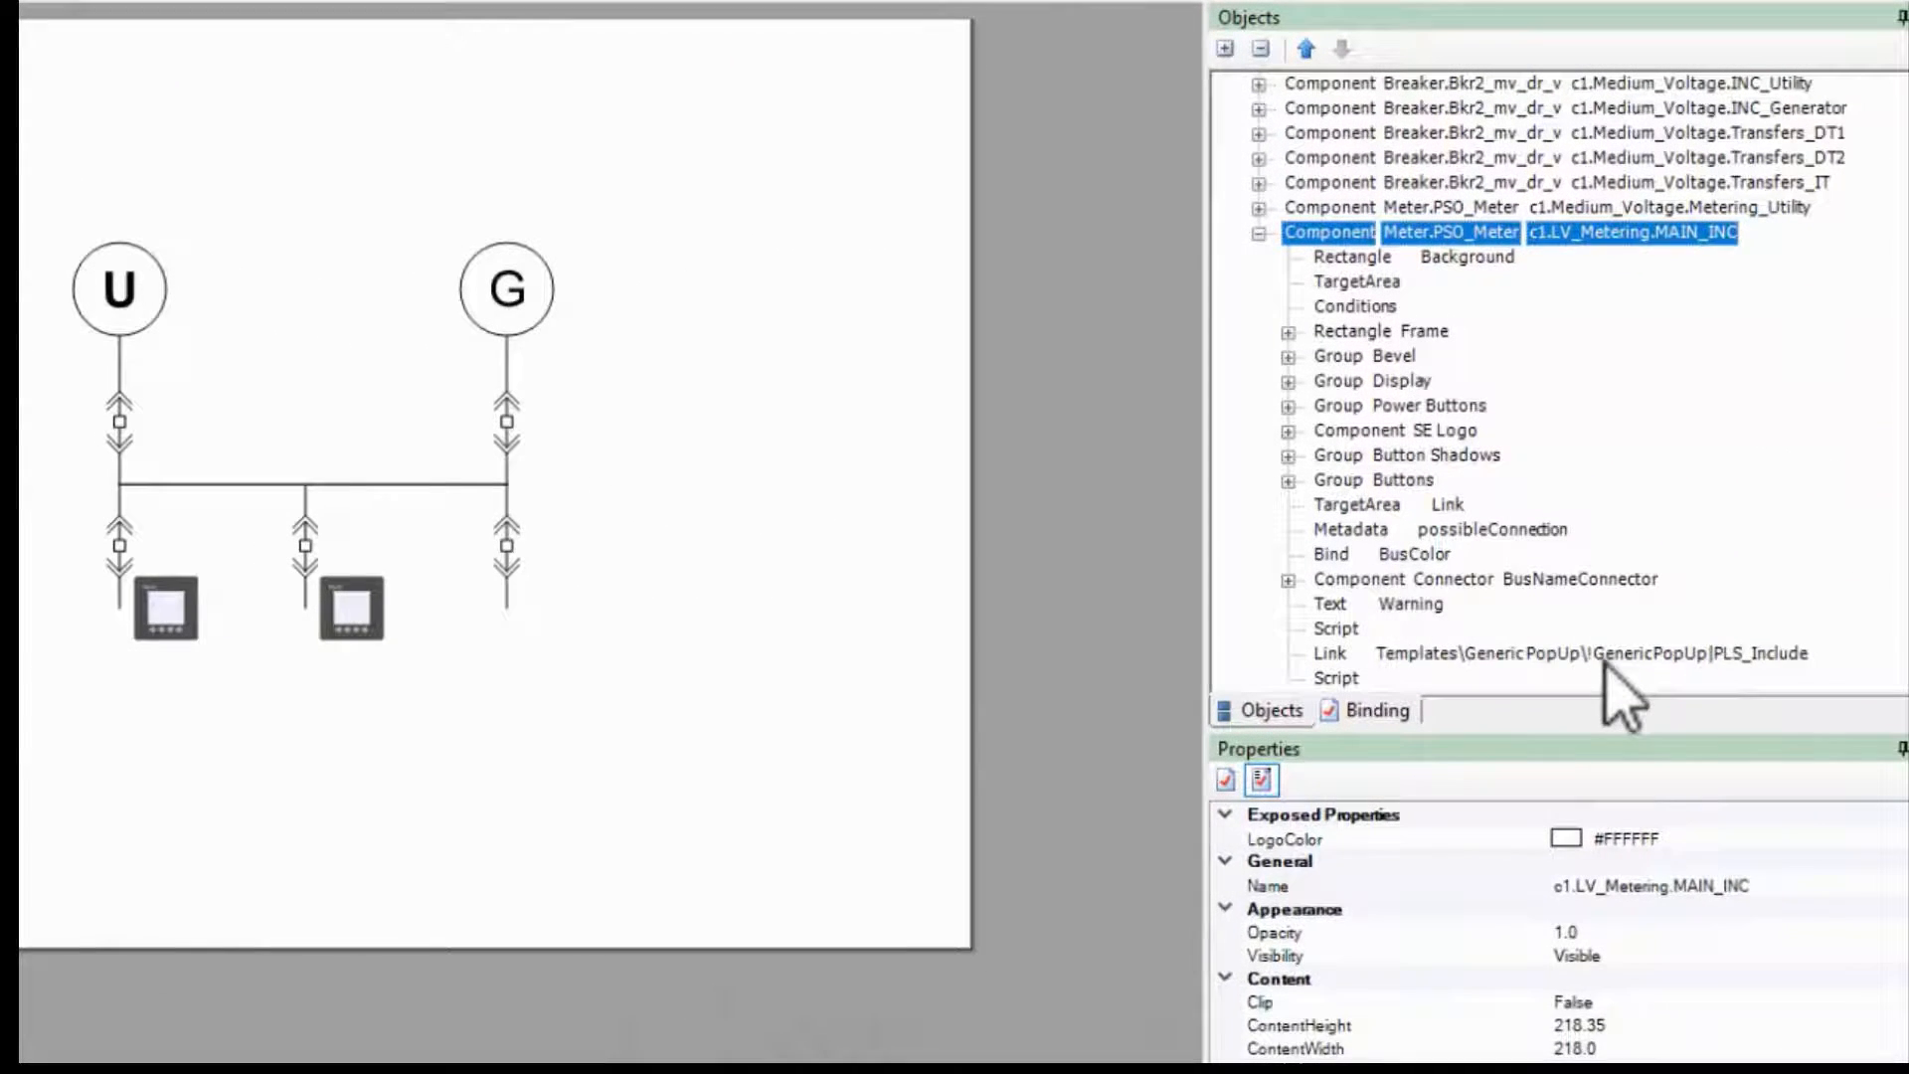
click(1605, 657)
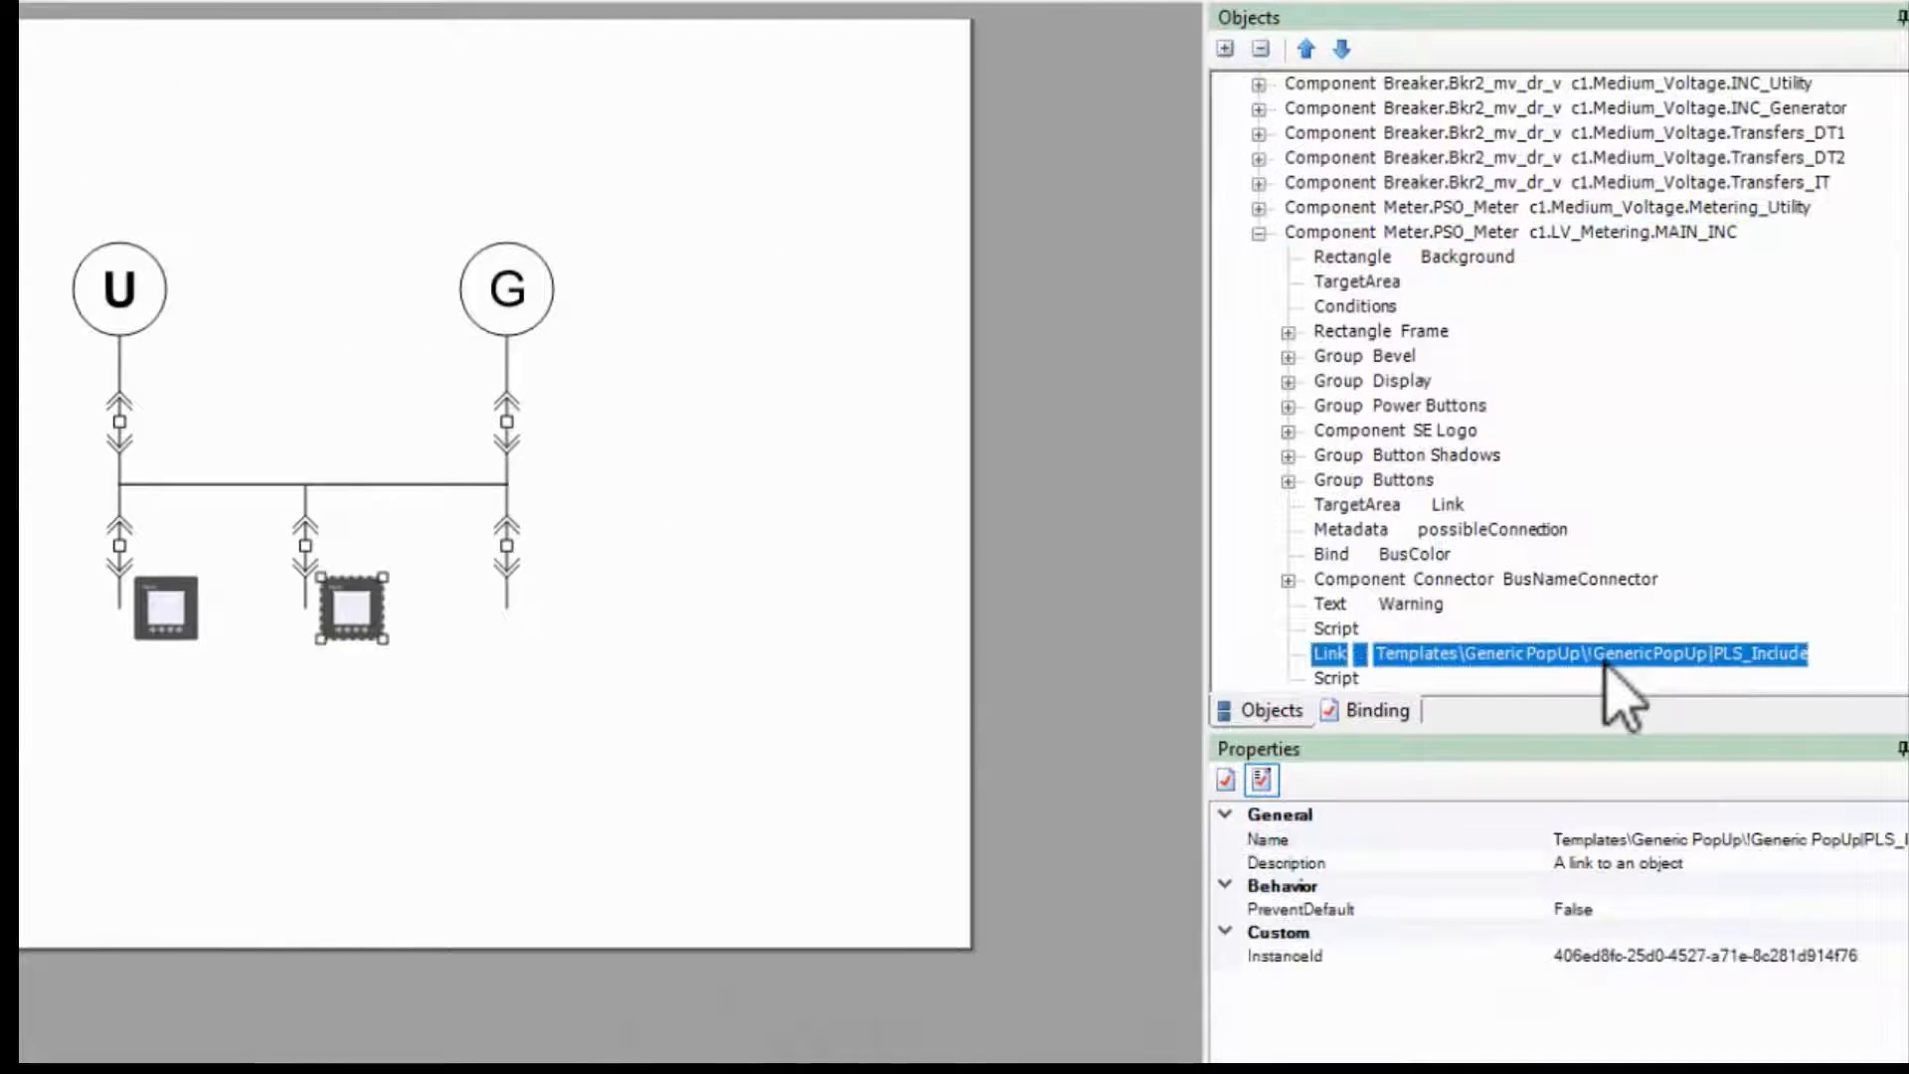
click(1795, 655)
text(P)
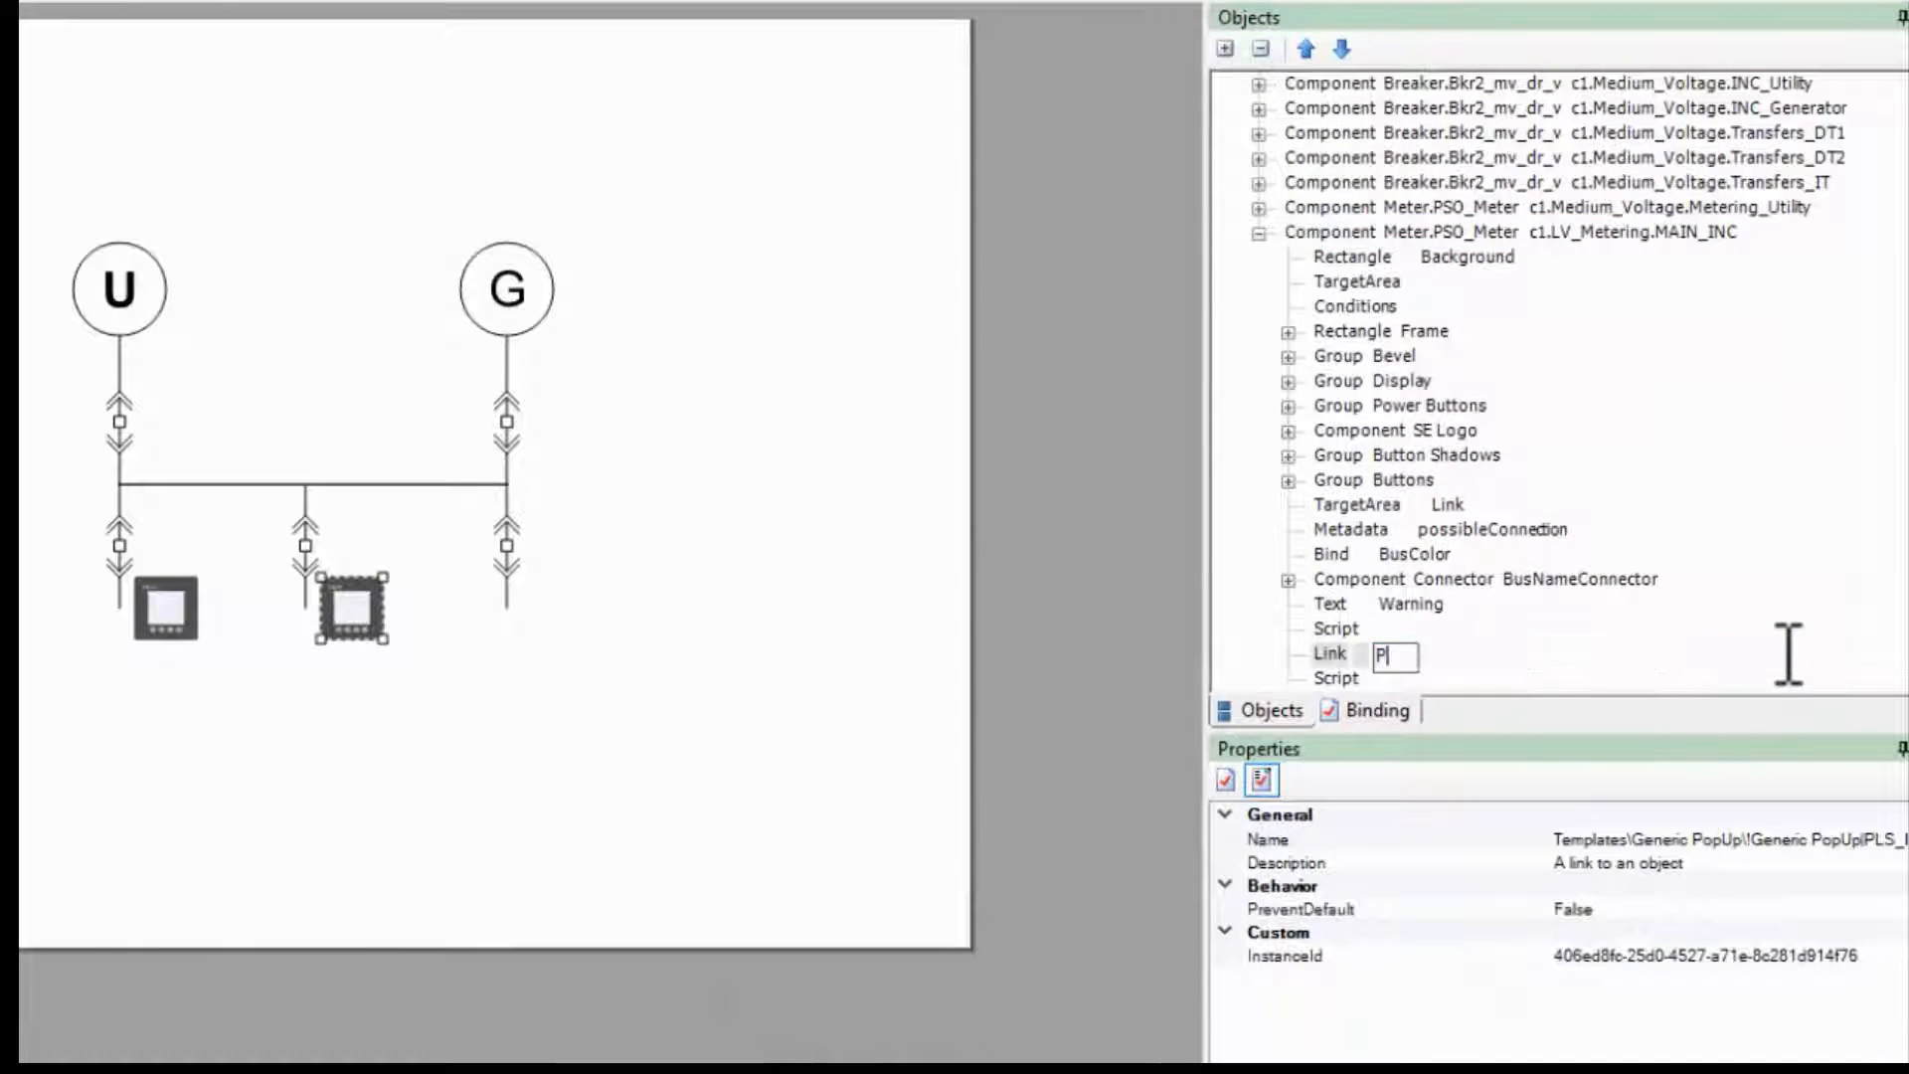
text(opups\!Power PopUp)
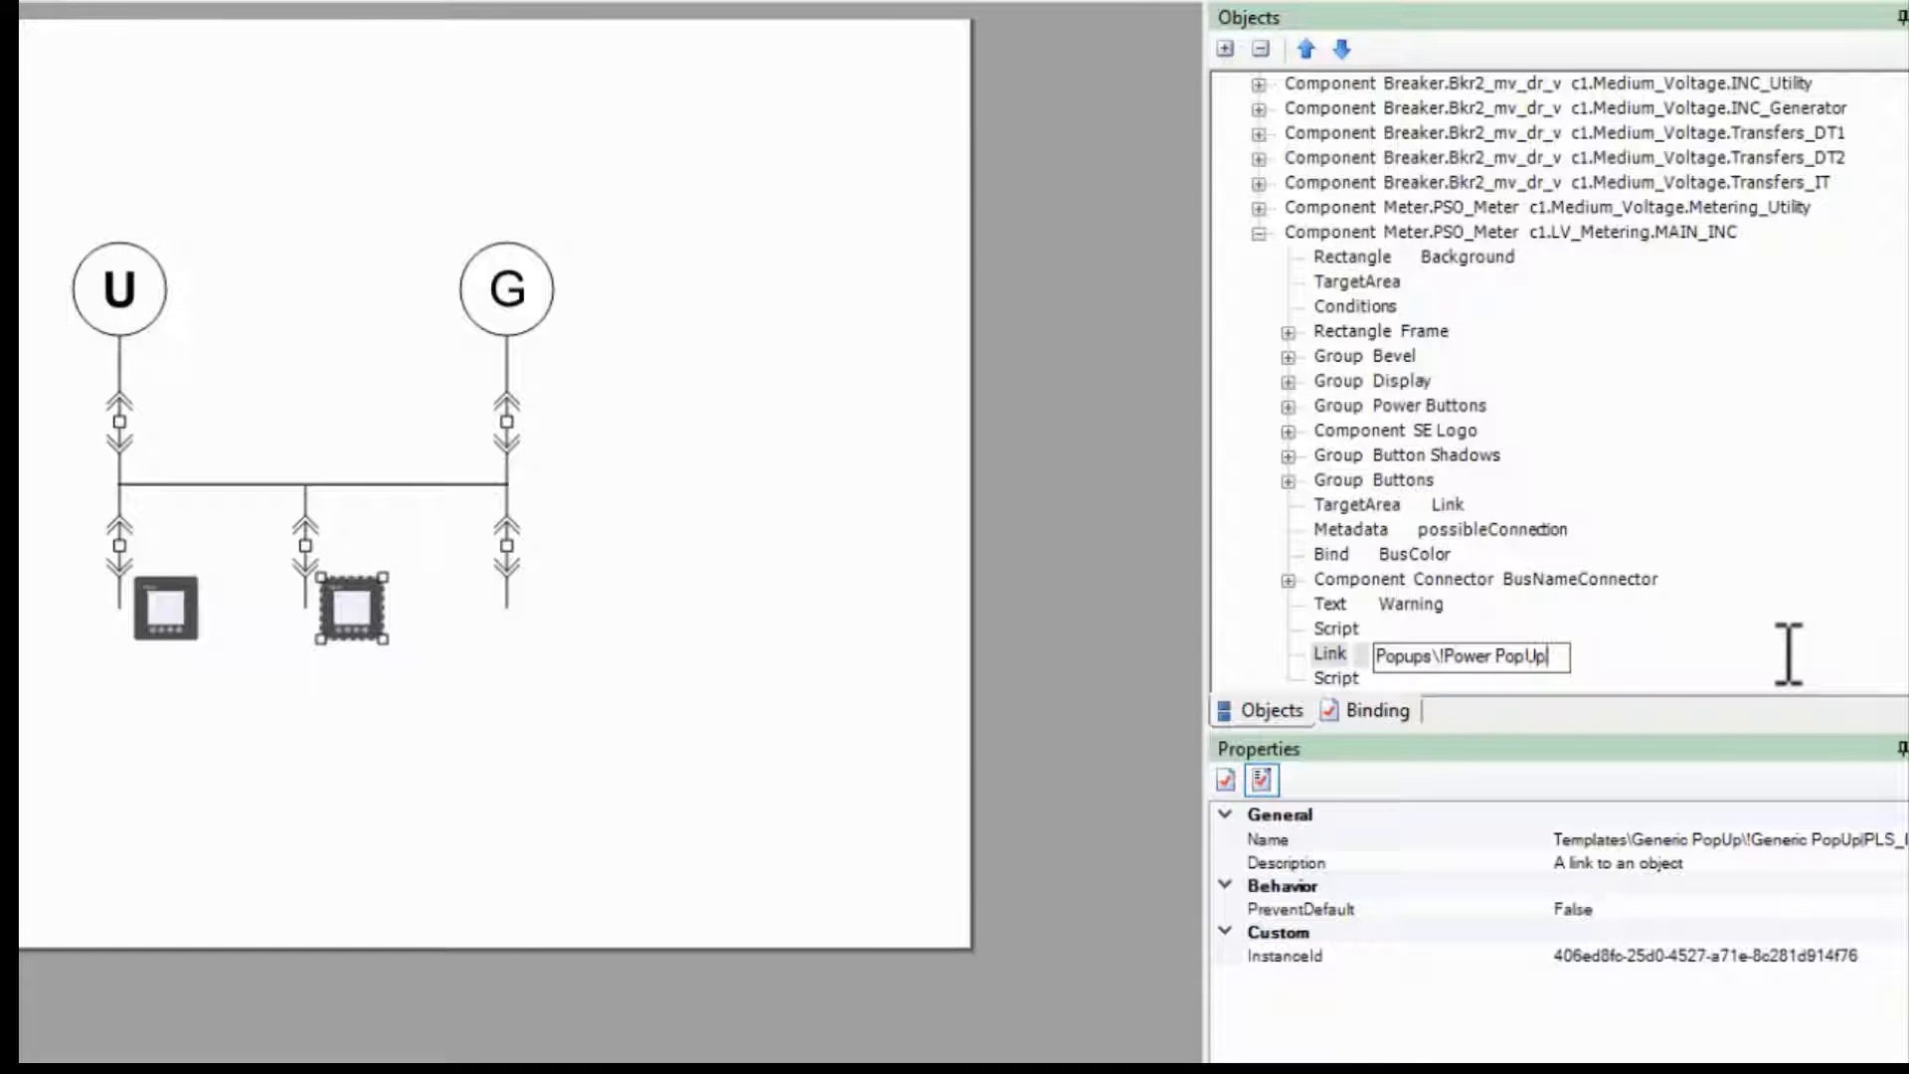
key(Return)
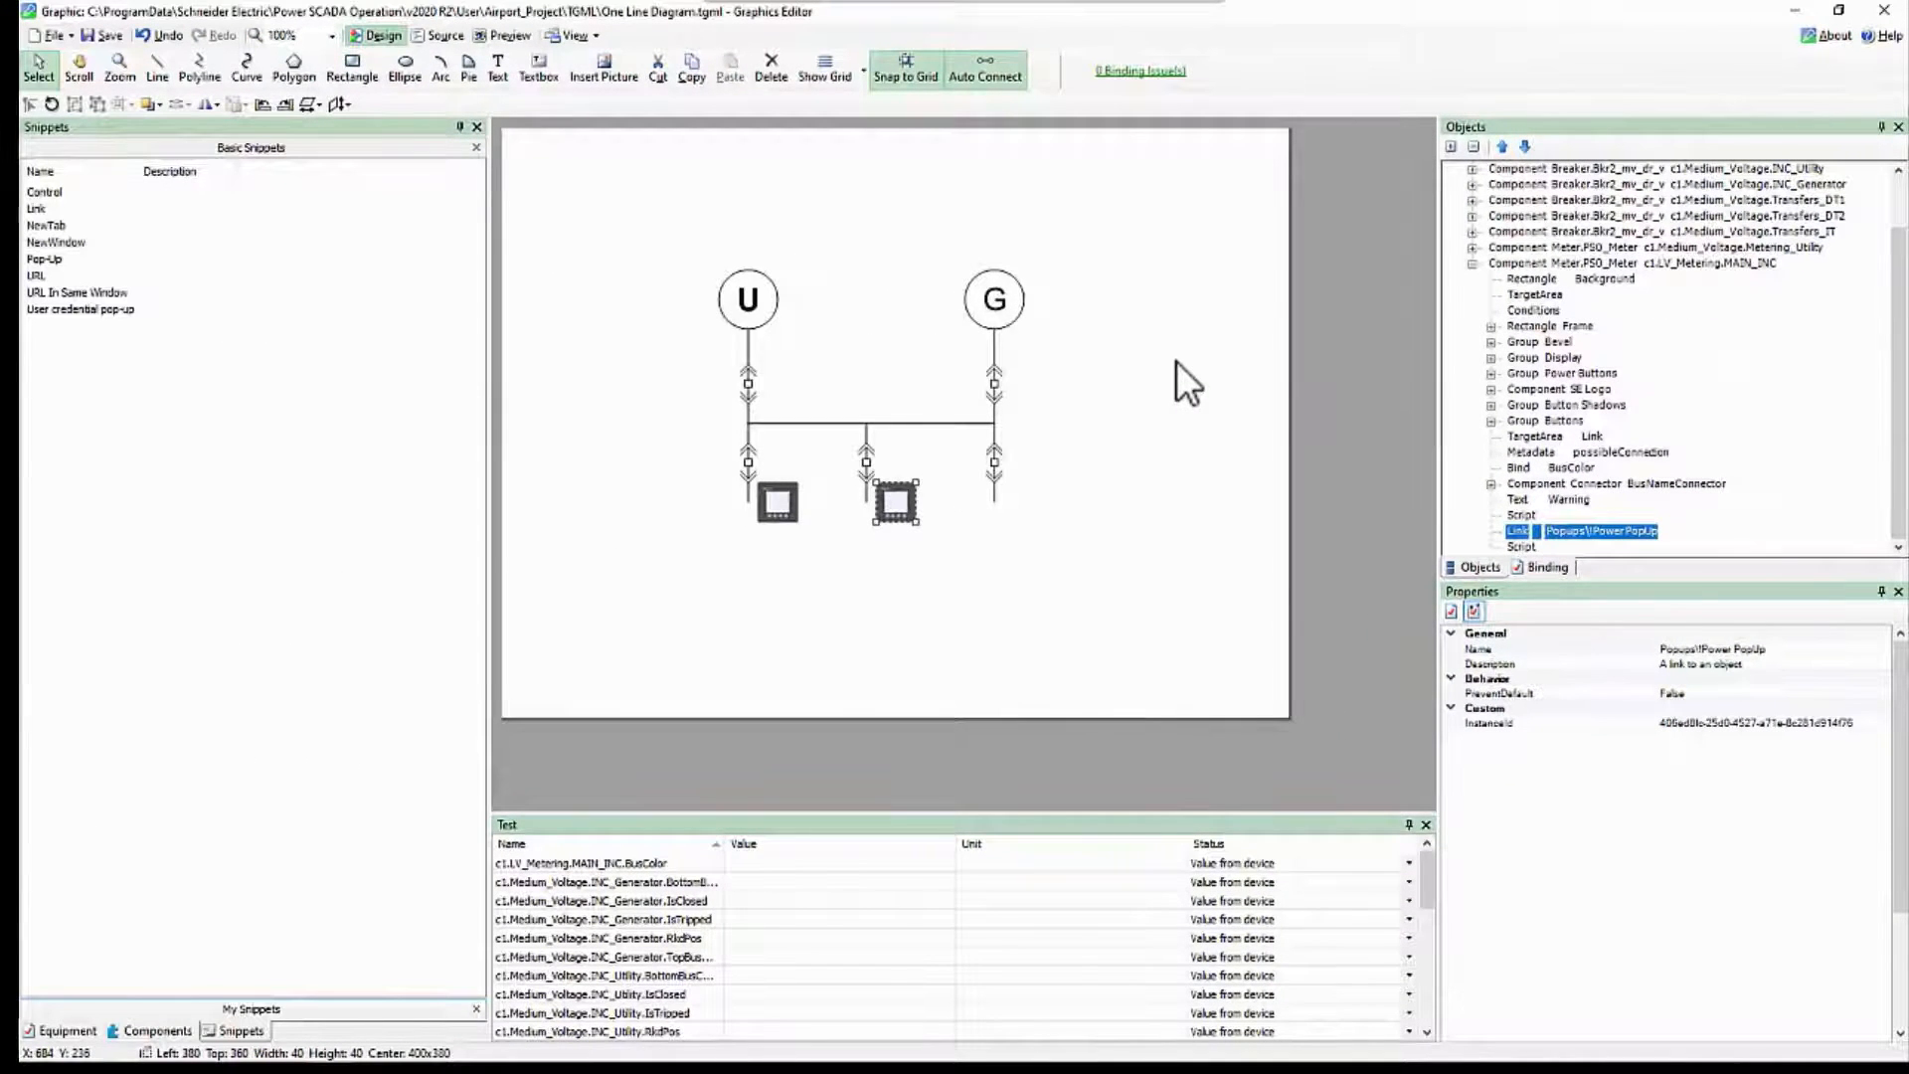
Step: Refresh the One Line Diagram in the web client and open the middle meter's popup
key(alt+Tab)
key(F5)
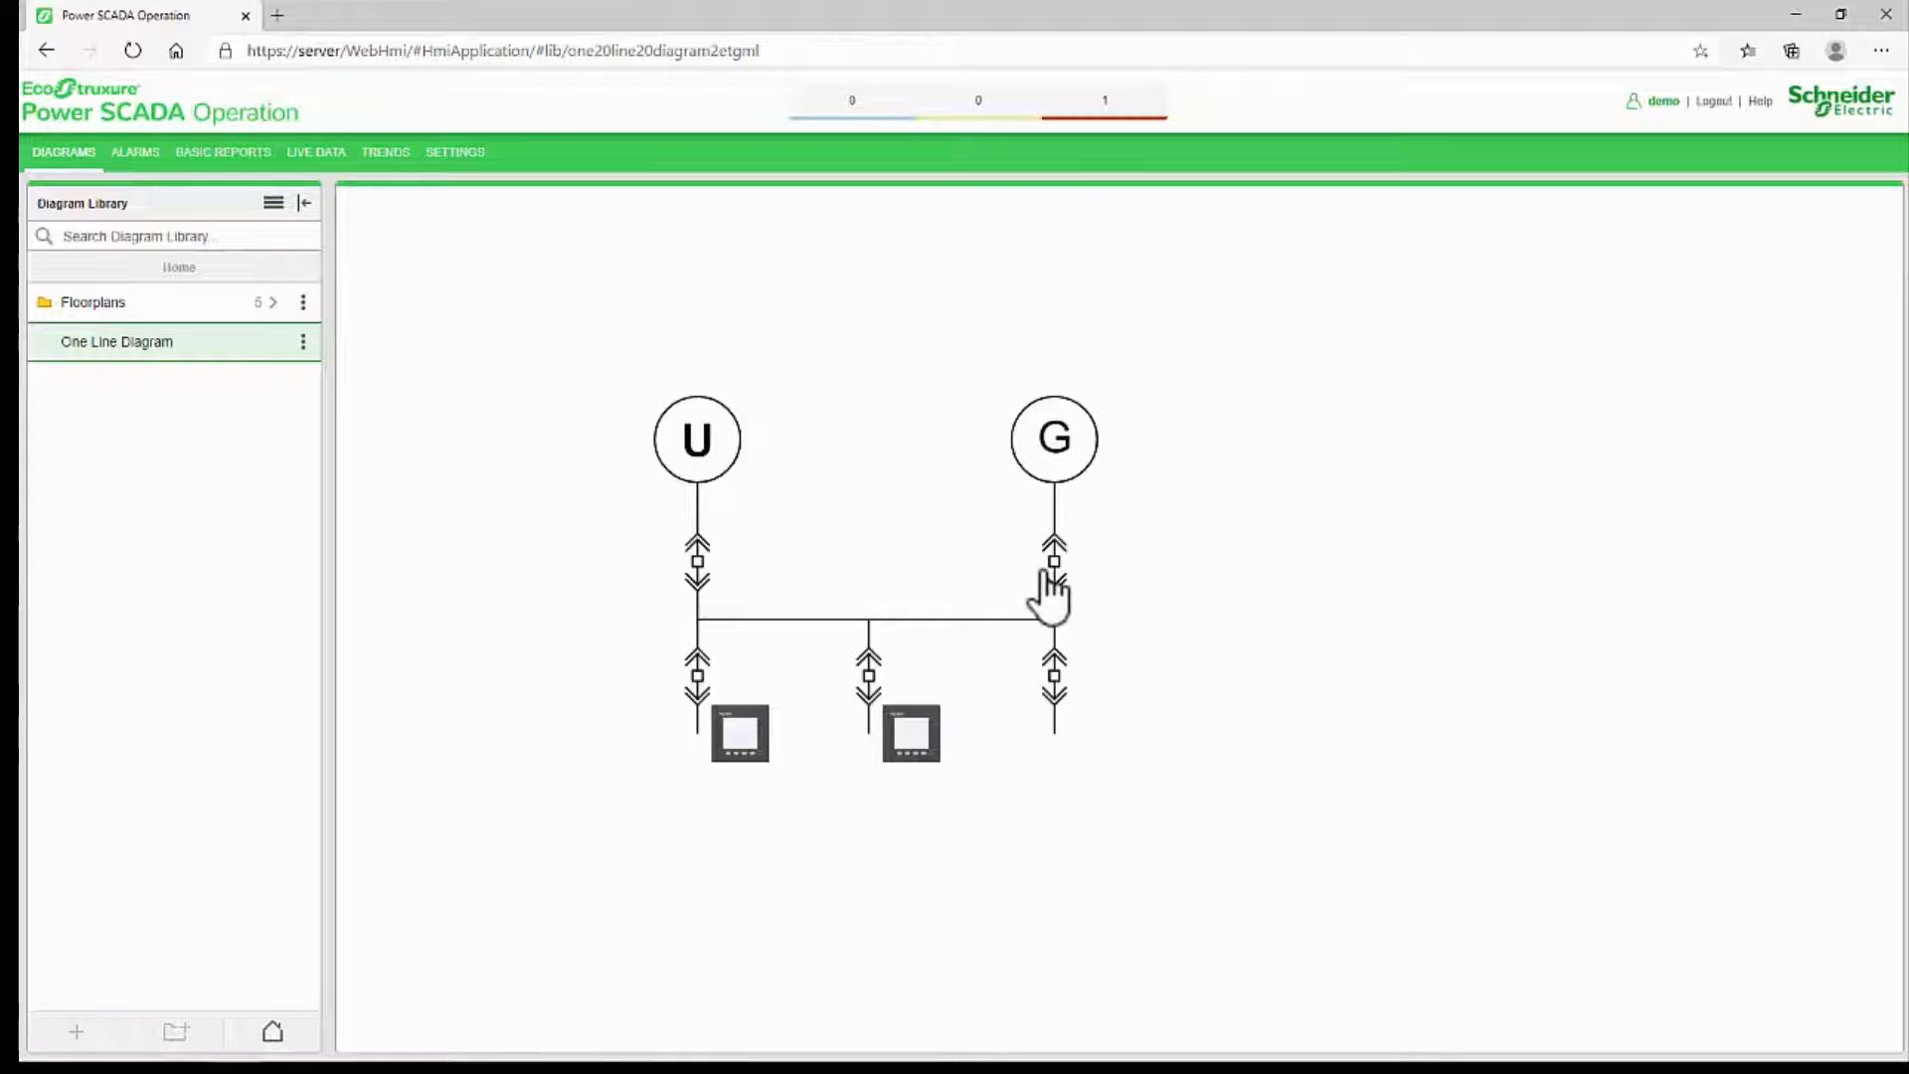
click(908, 742)
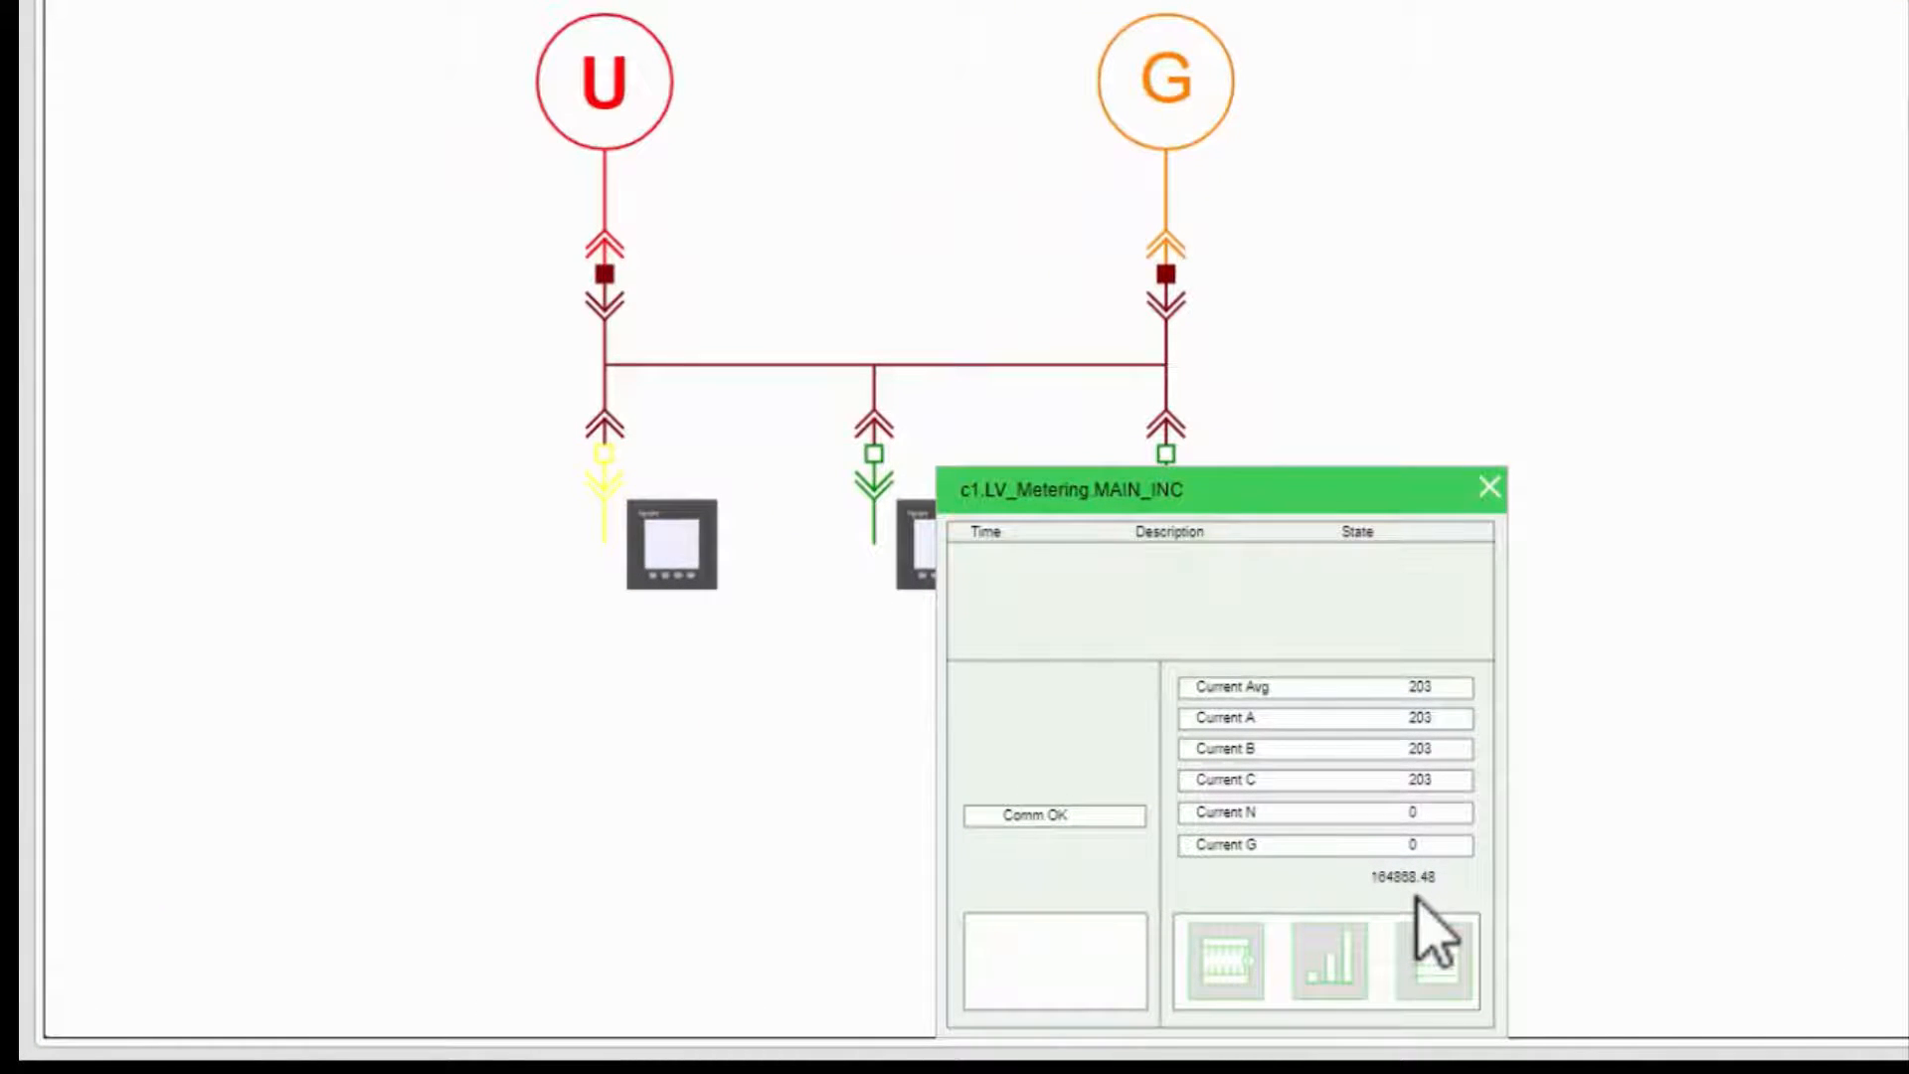
Step: Inspect the popup's added total kW value close up and close the popup
scroll(1415, 898, up, 3)
scroll(1416, 897, up, 2)
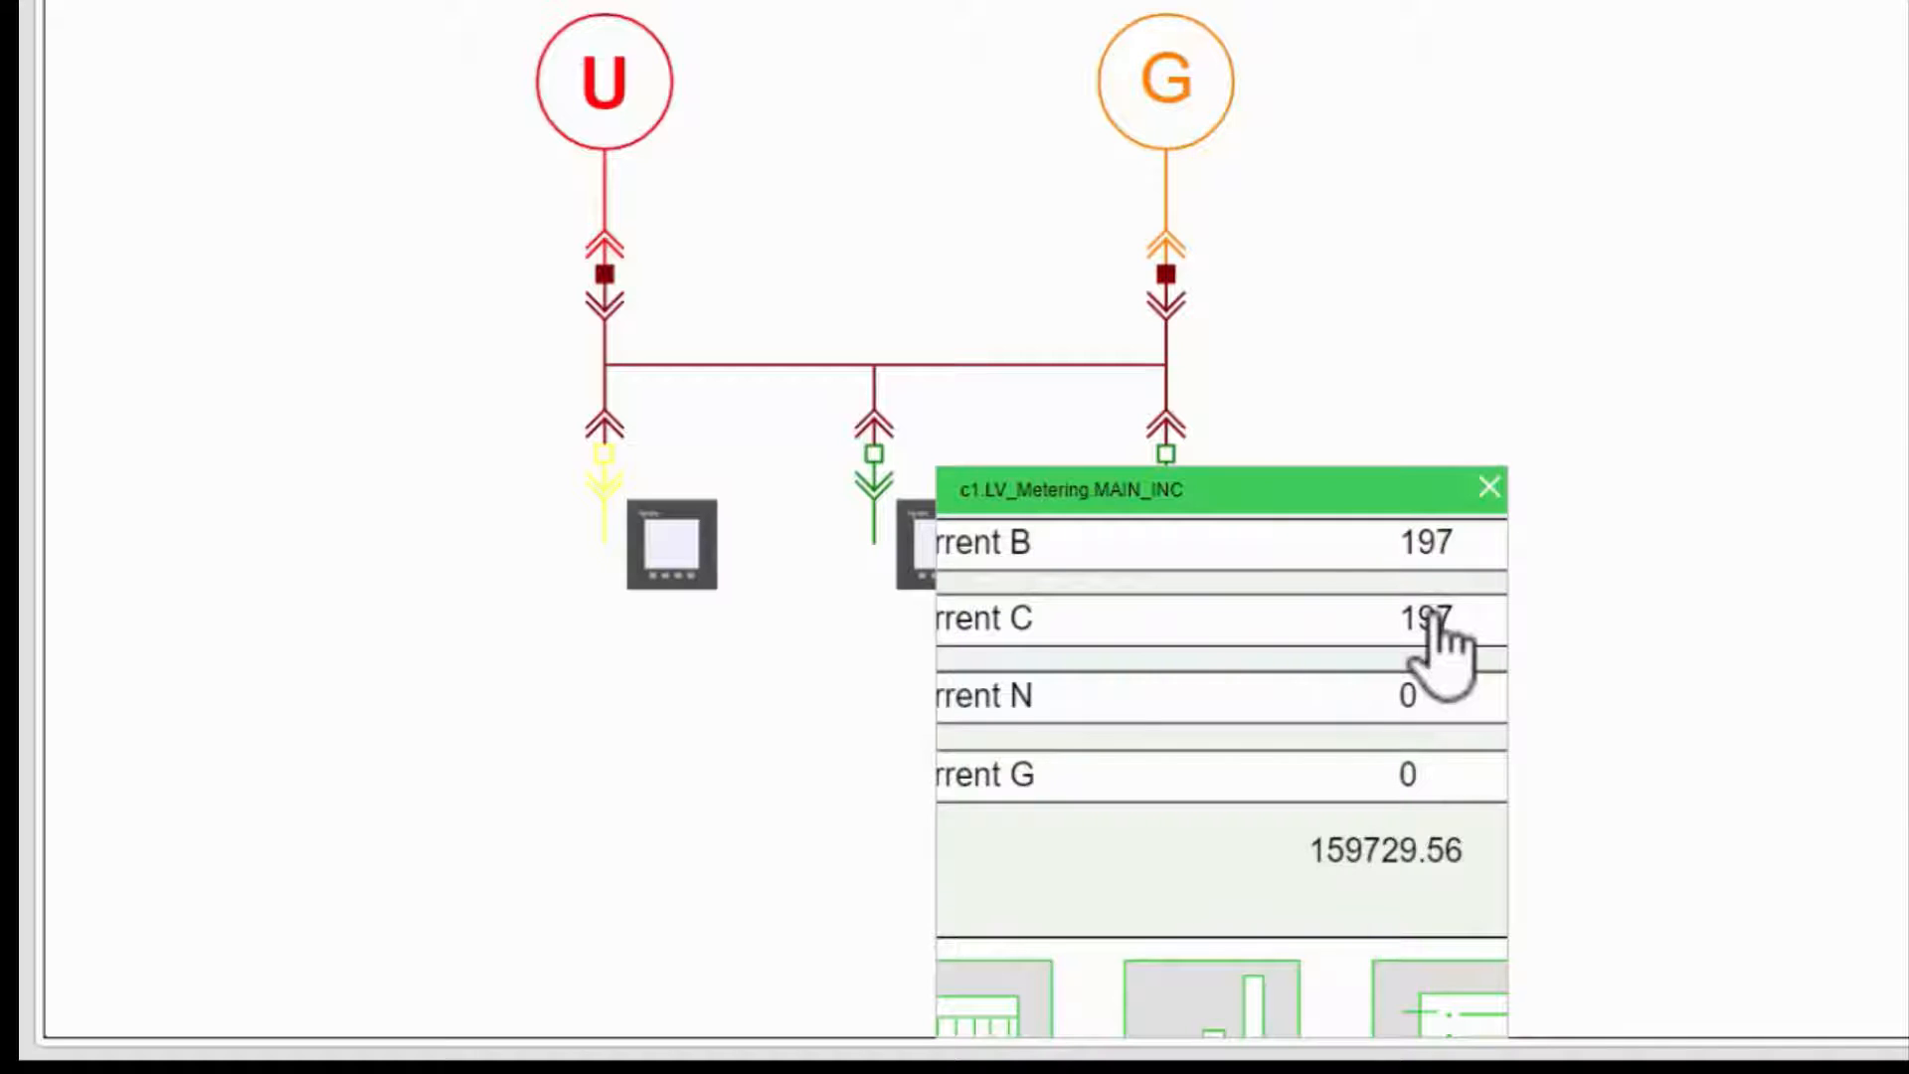
scroll(1308, 840, up, 3)
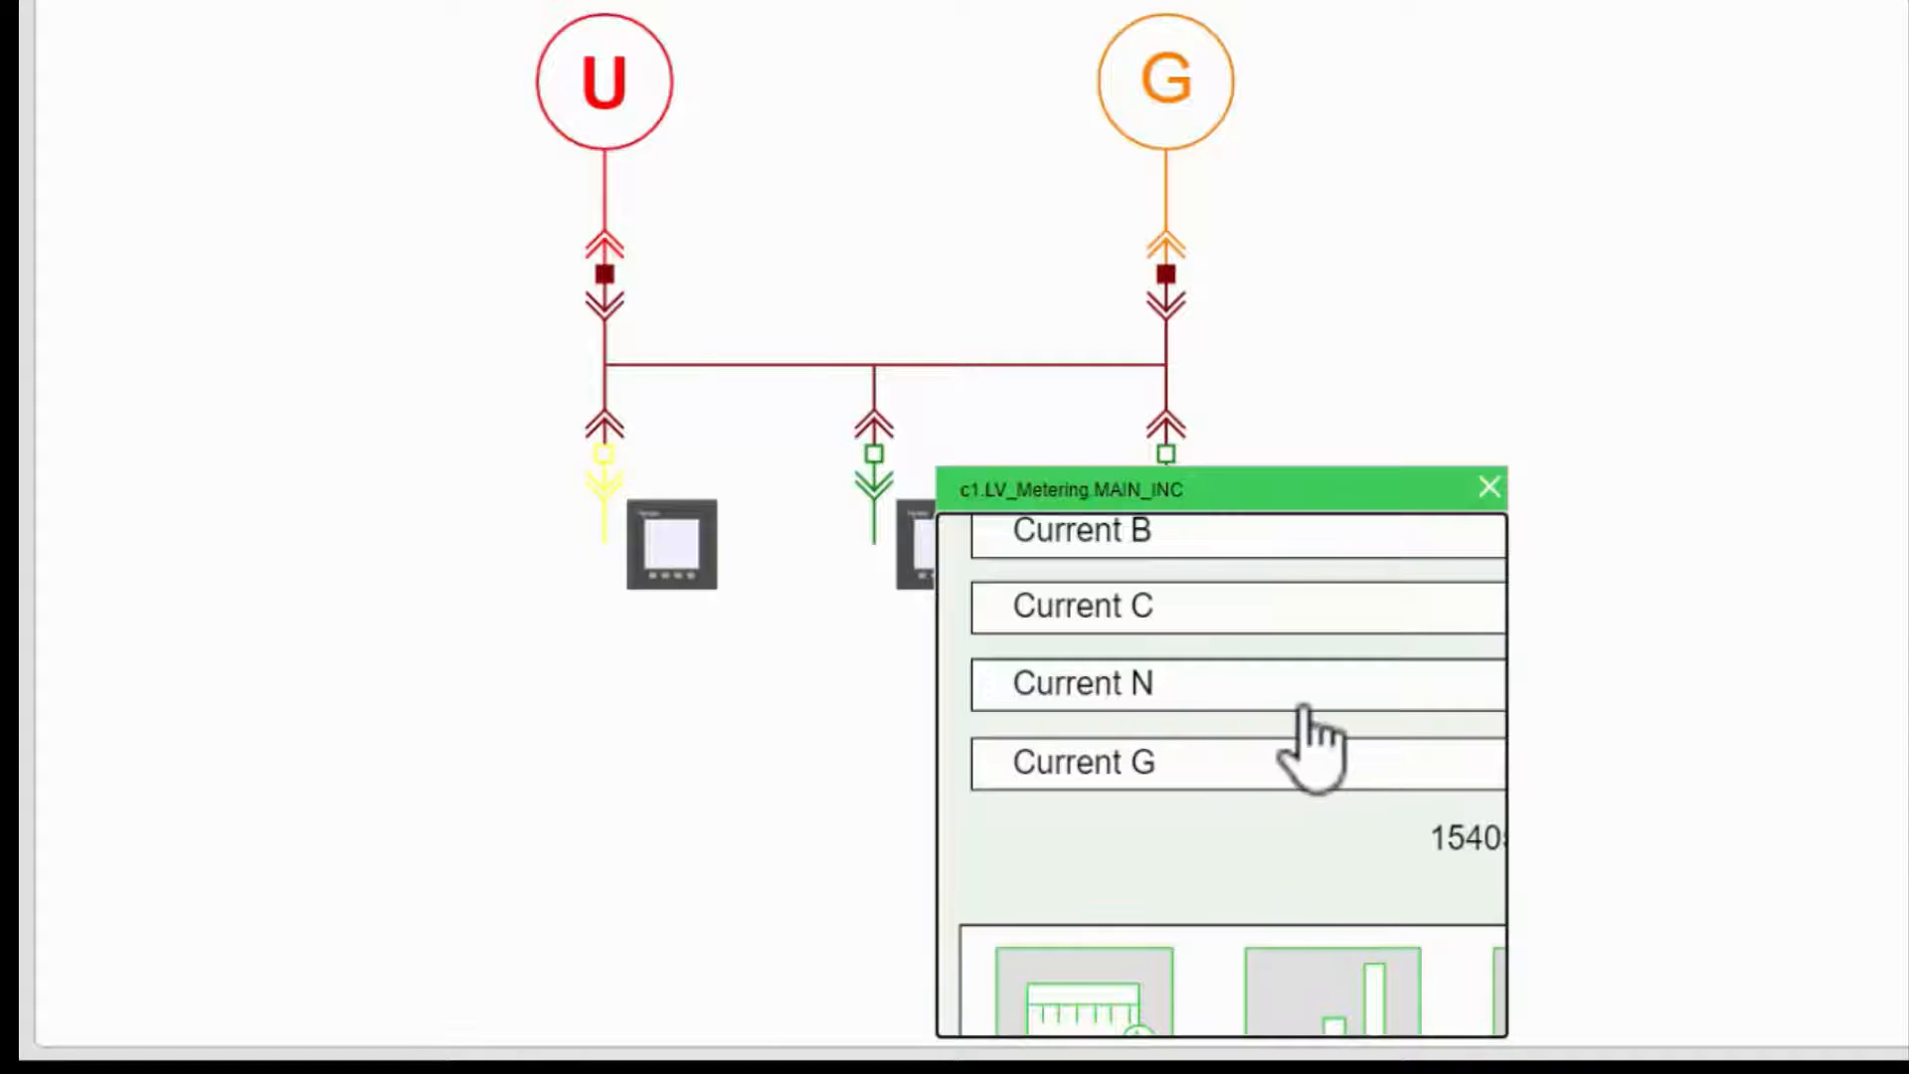
drag(1299, 703, 1210, 716)
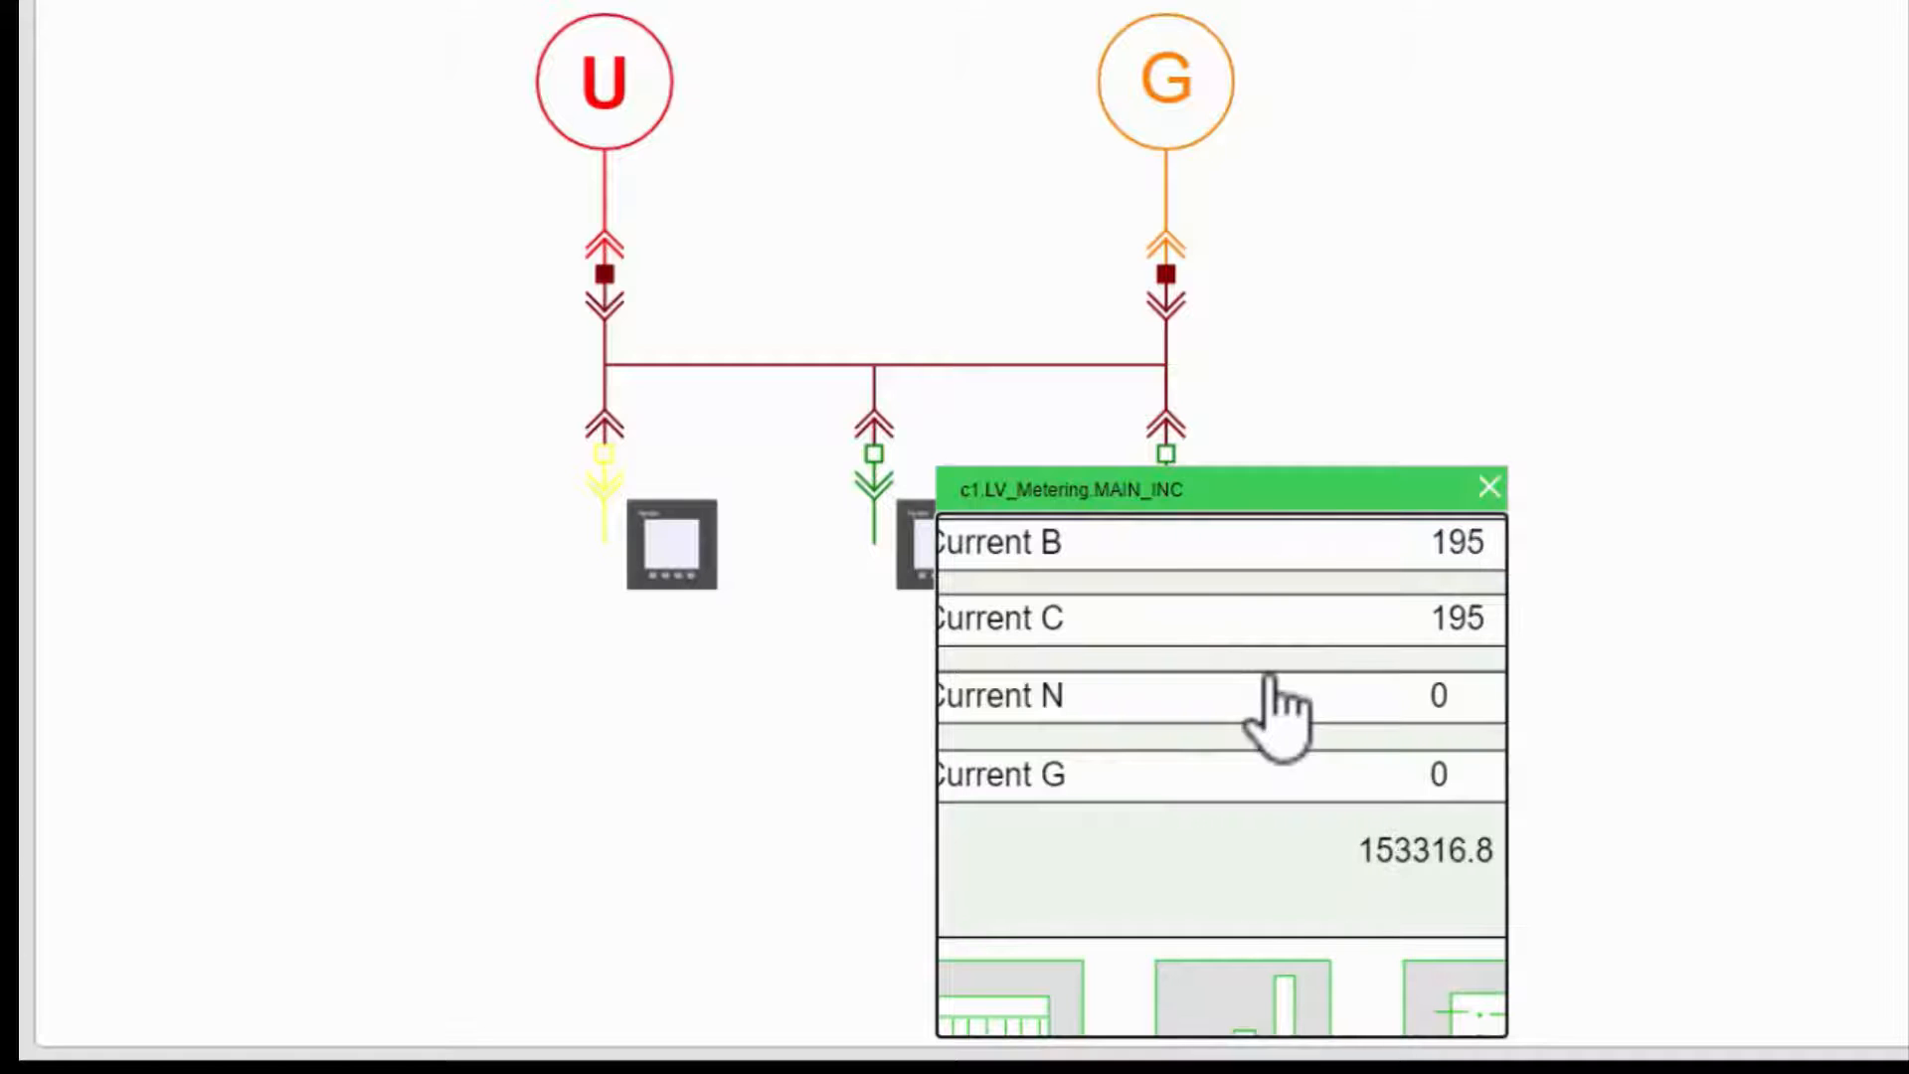
click(1488, 486)
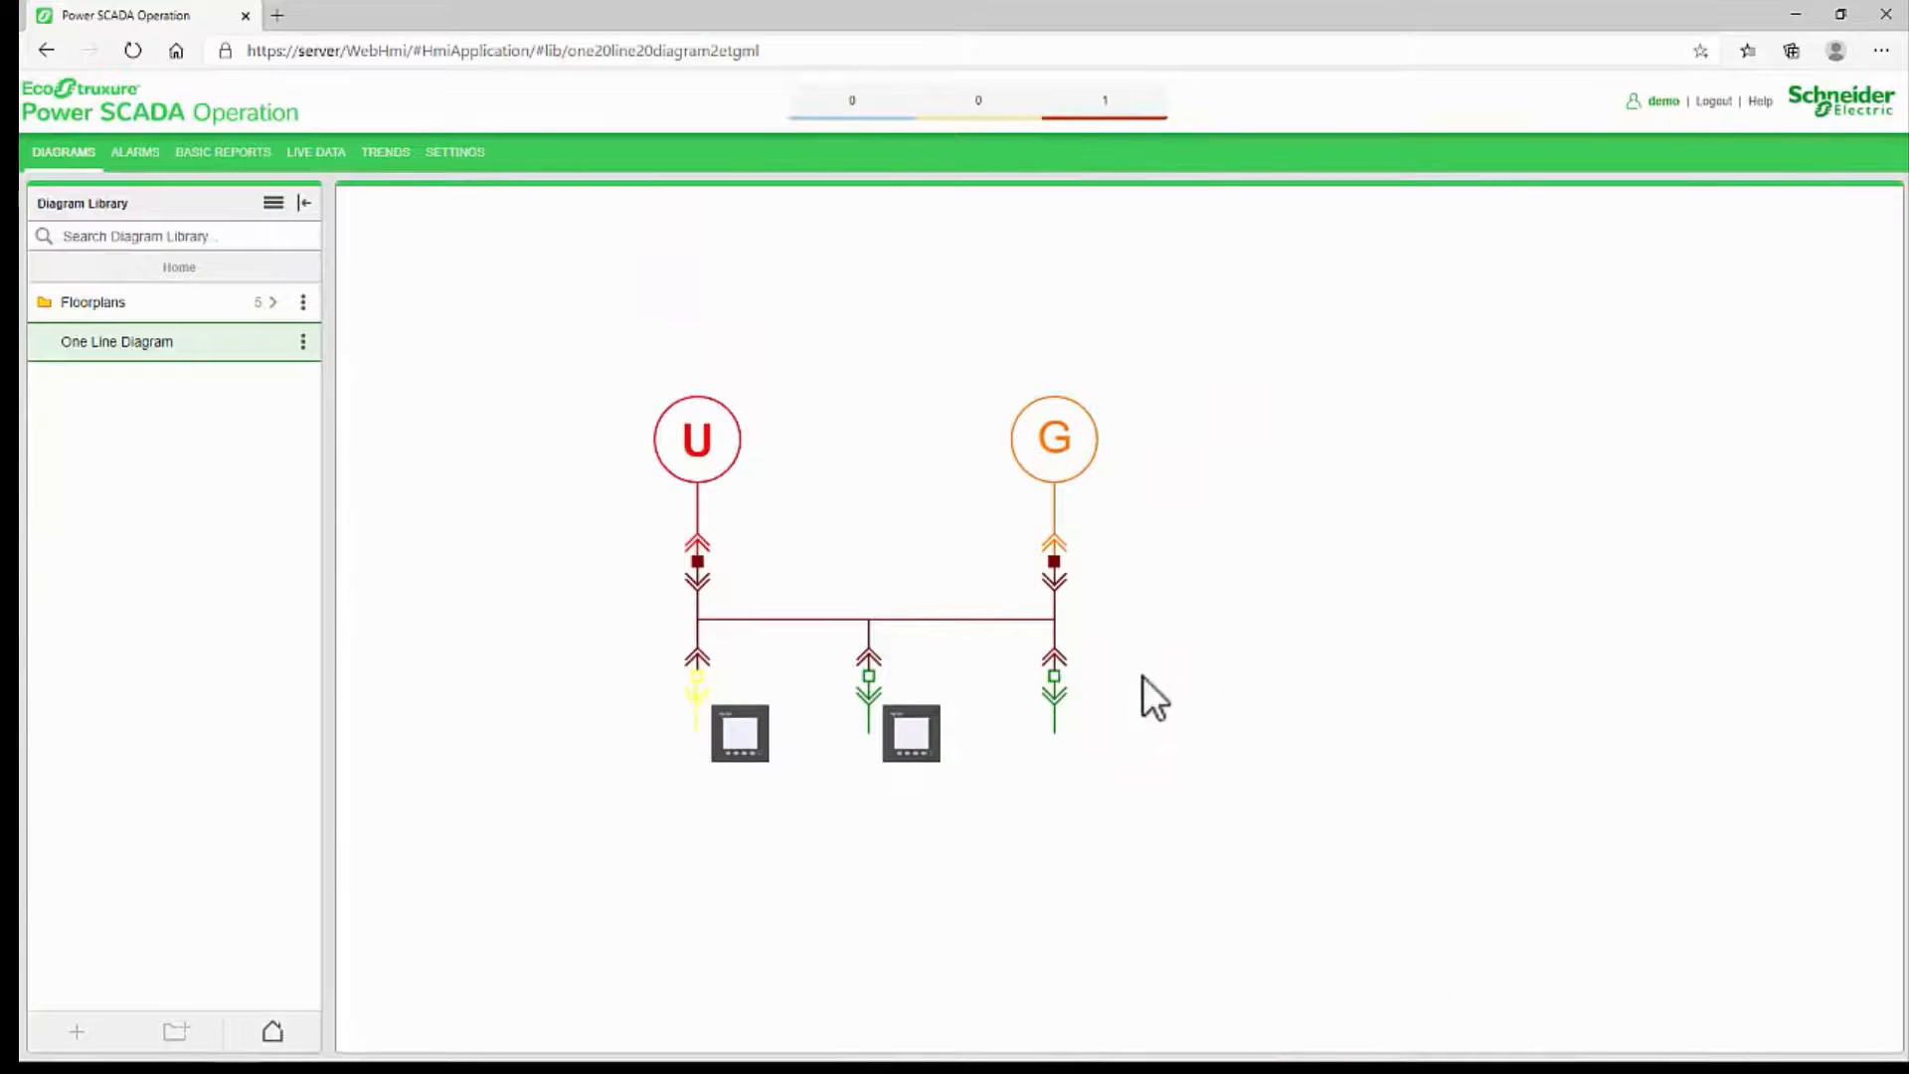
Step: Back in the Graphics Editor, examine the Current Avg component's text, binding and script in the Power PopUp
key(alt+Tab)
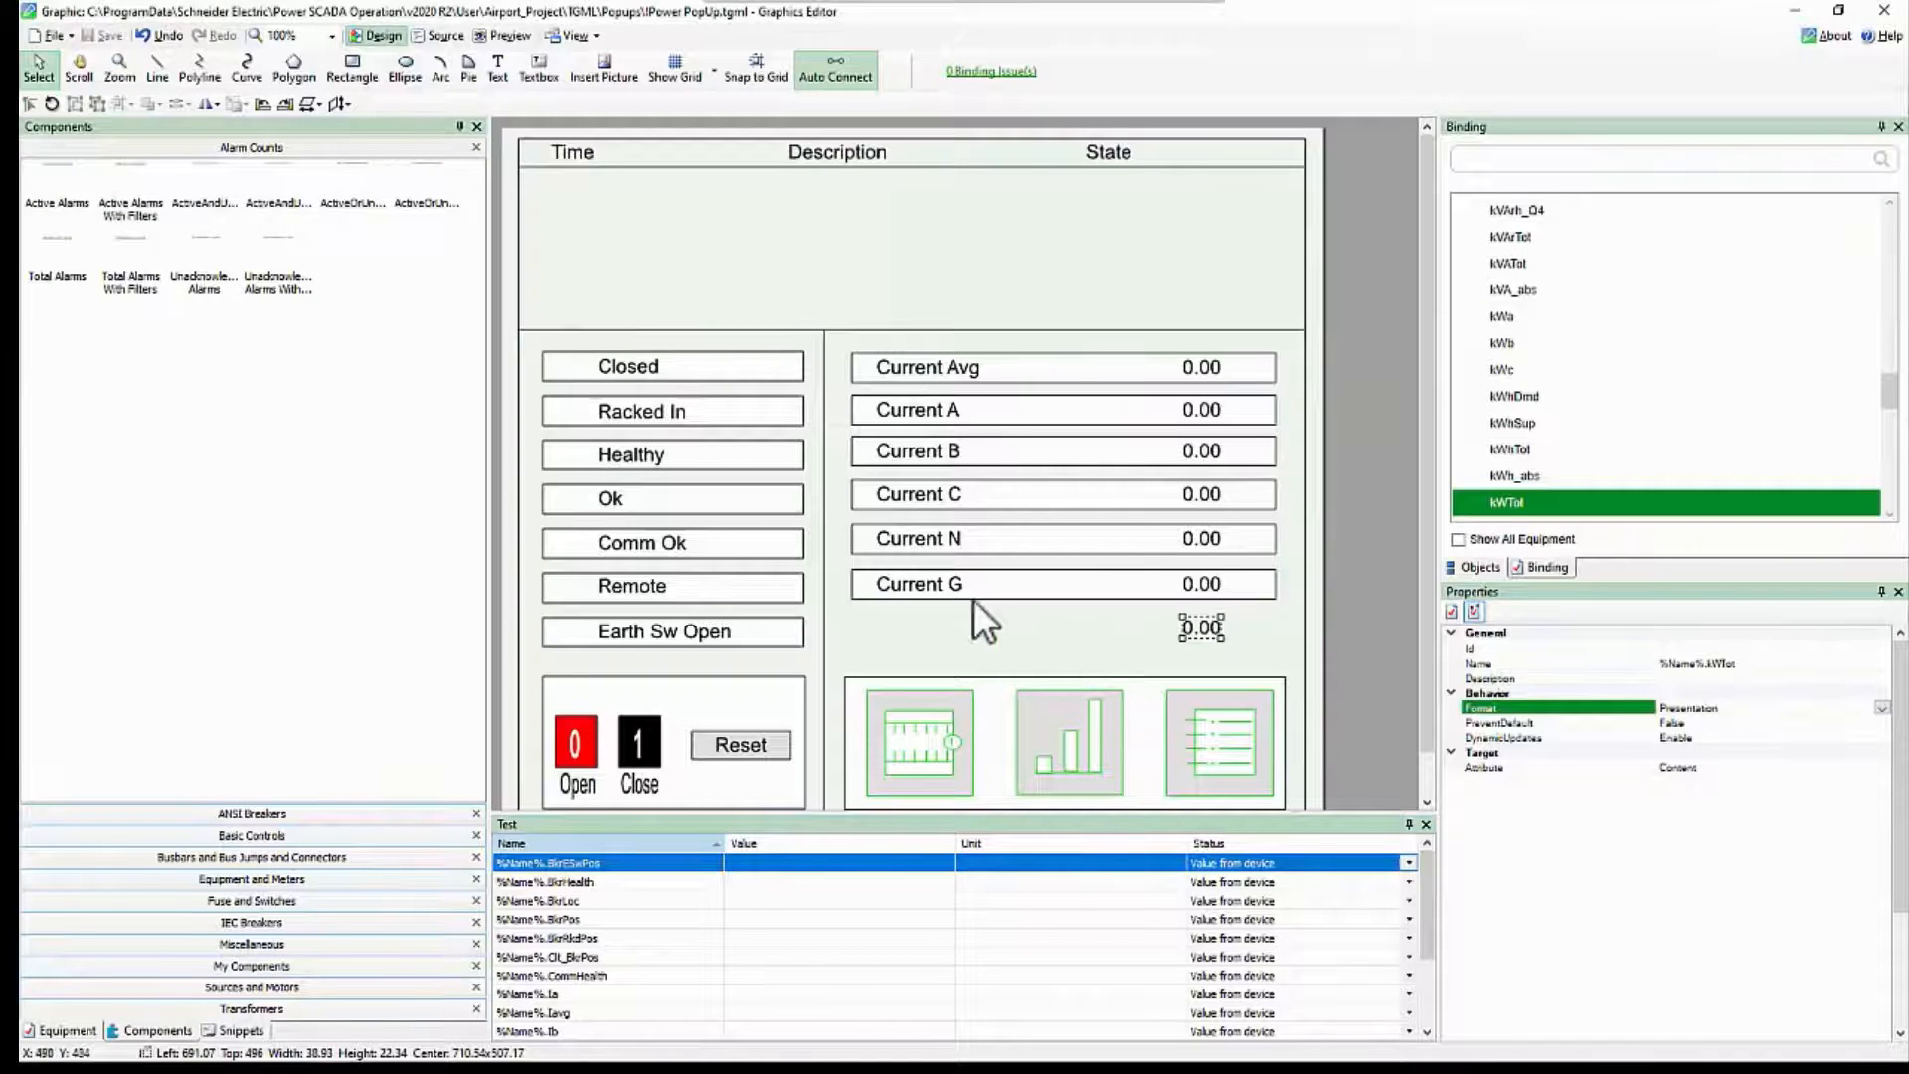
click(969, 367)
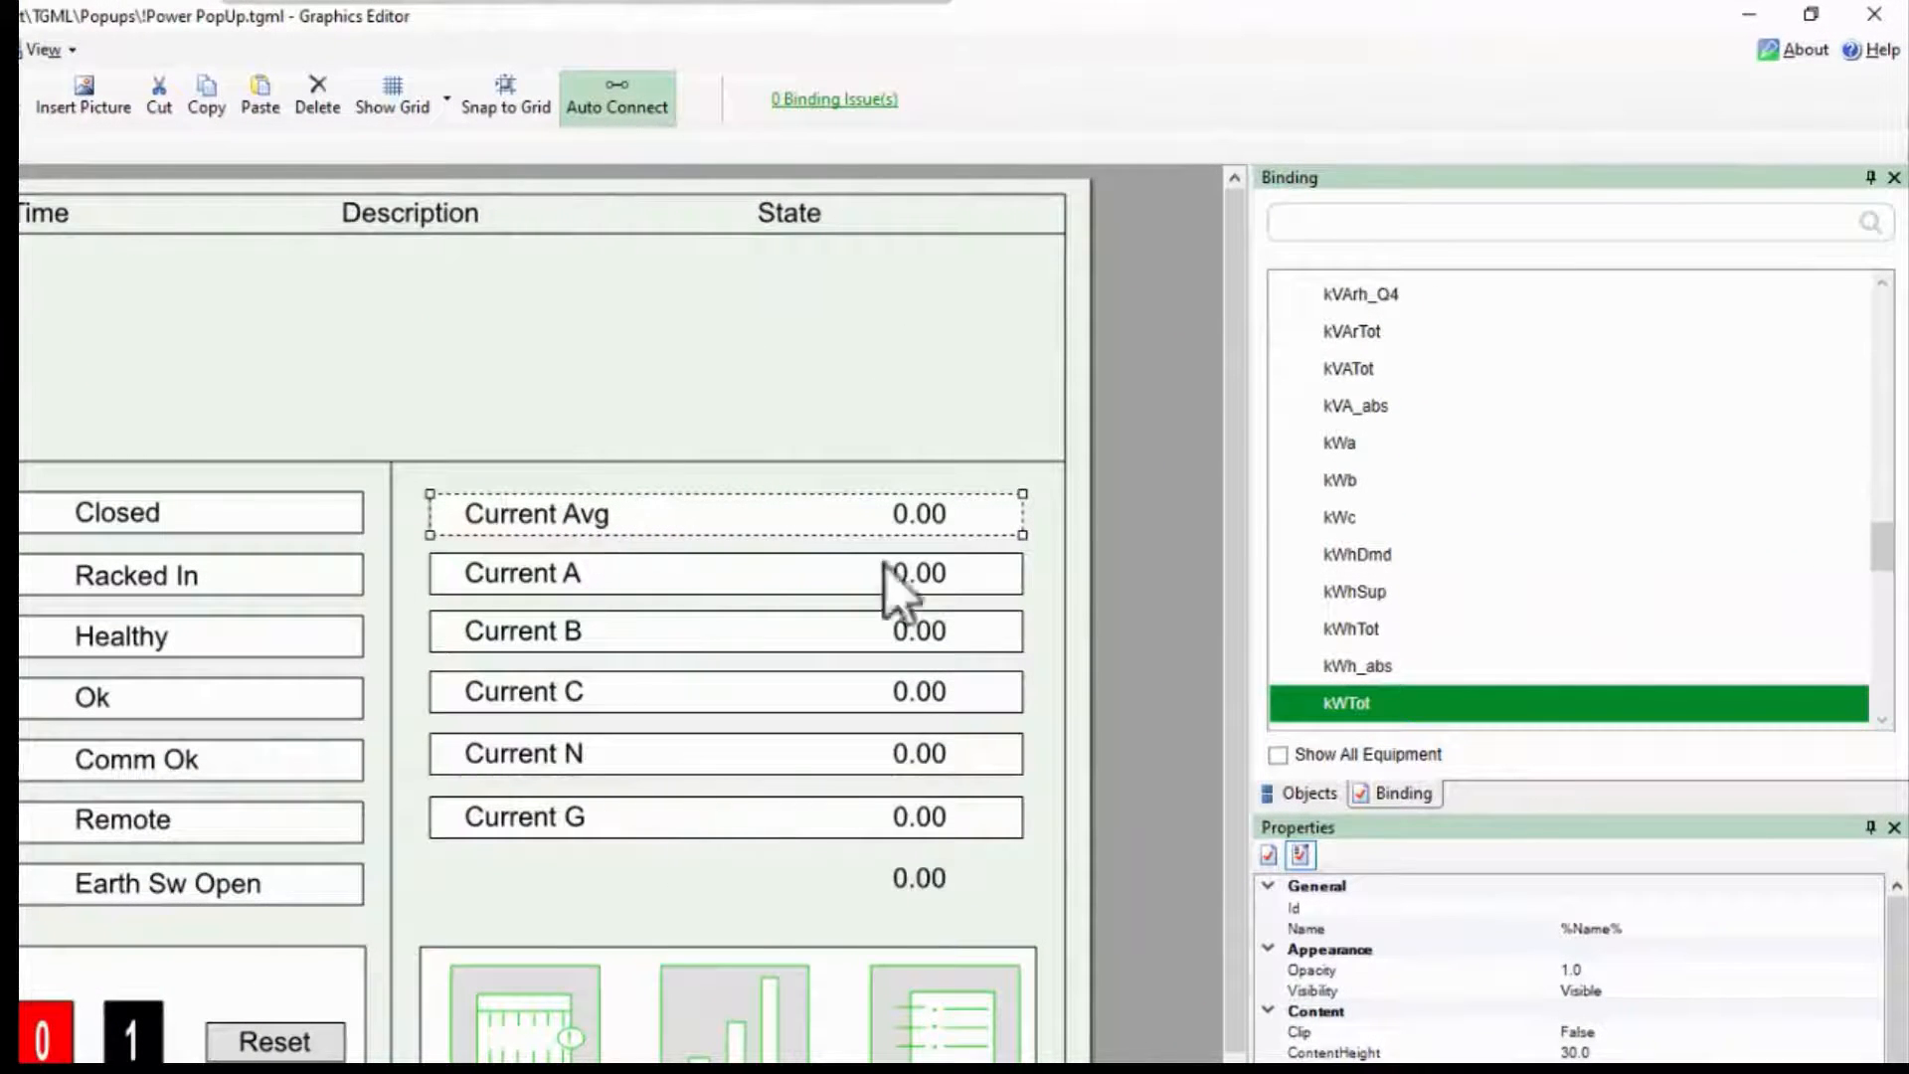
click(1313, 795)
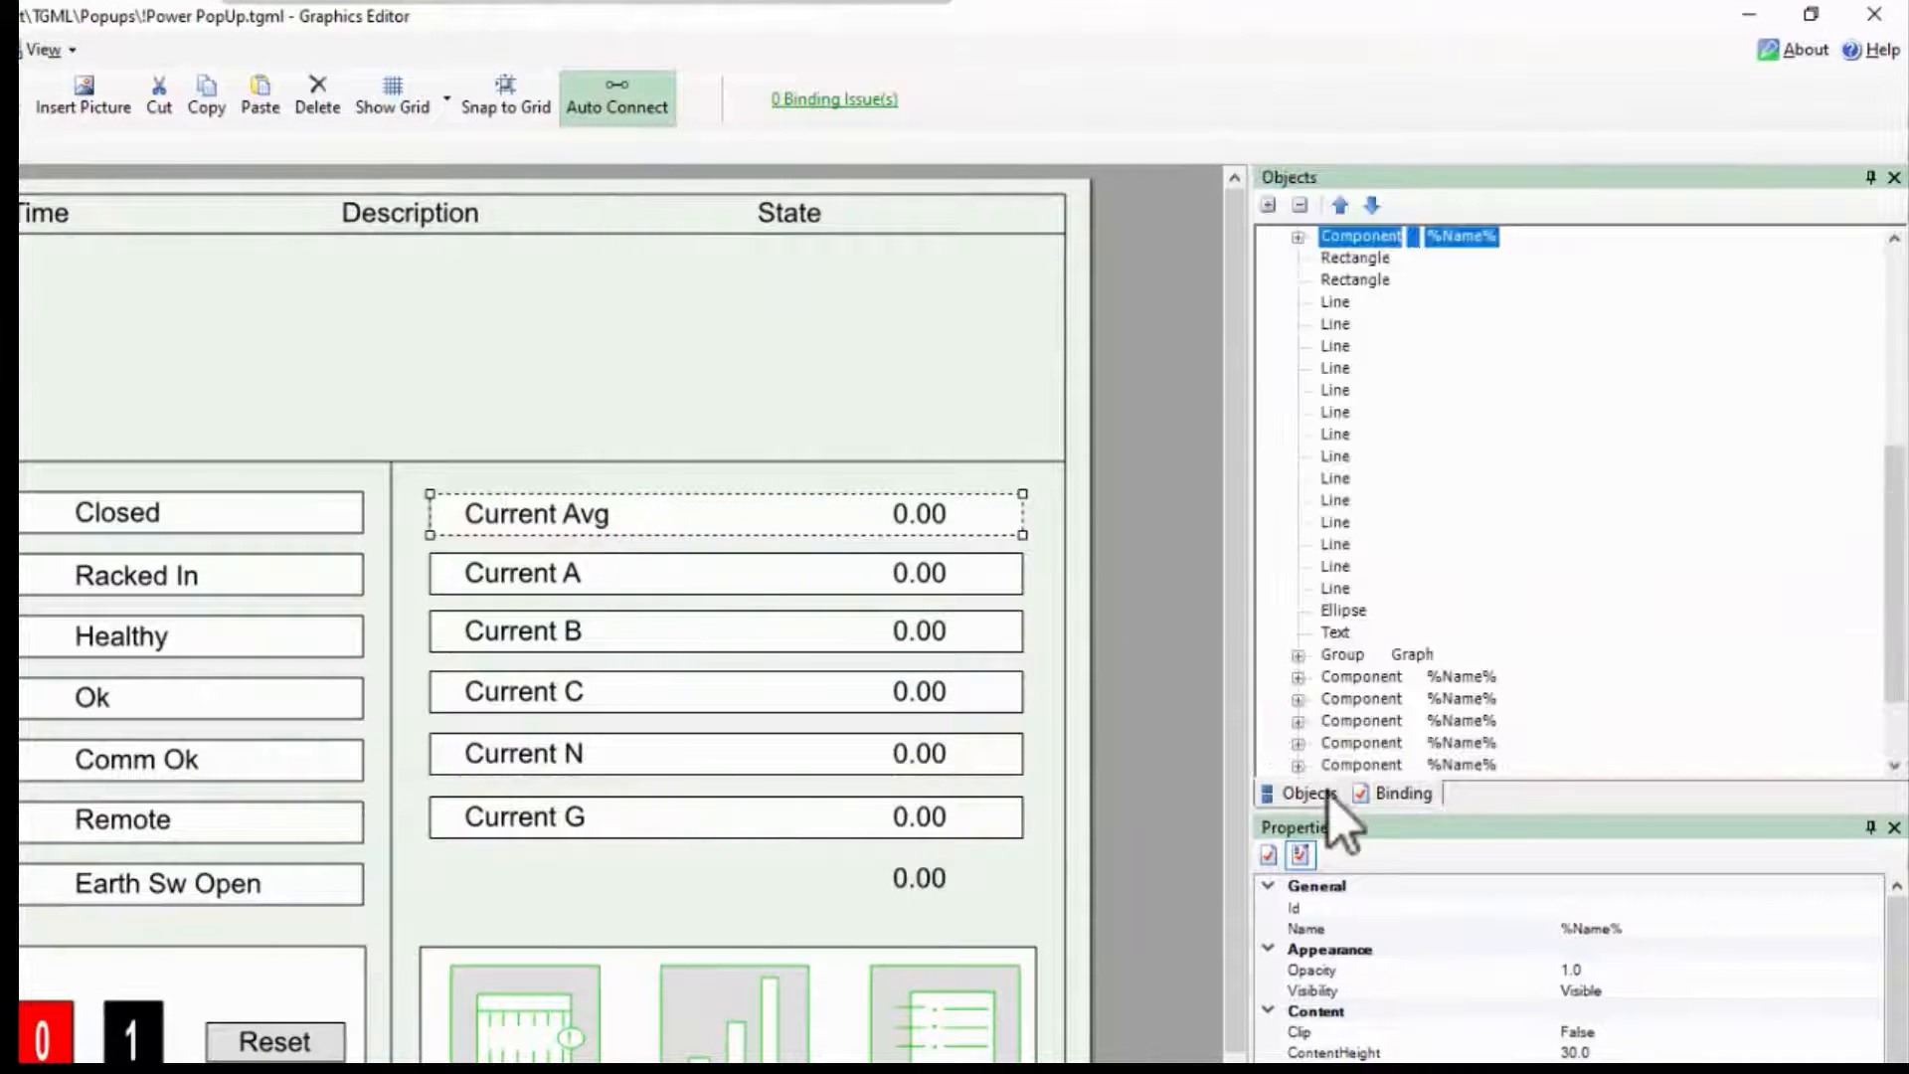
click(1298, 238)
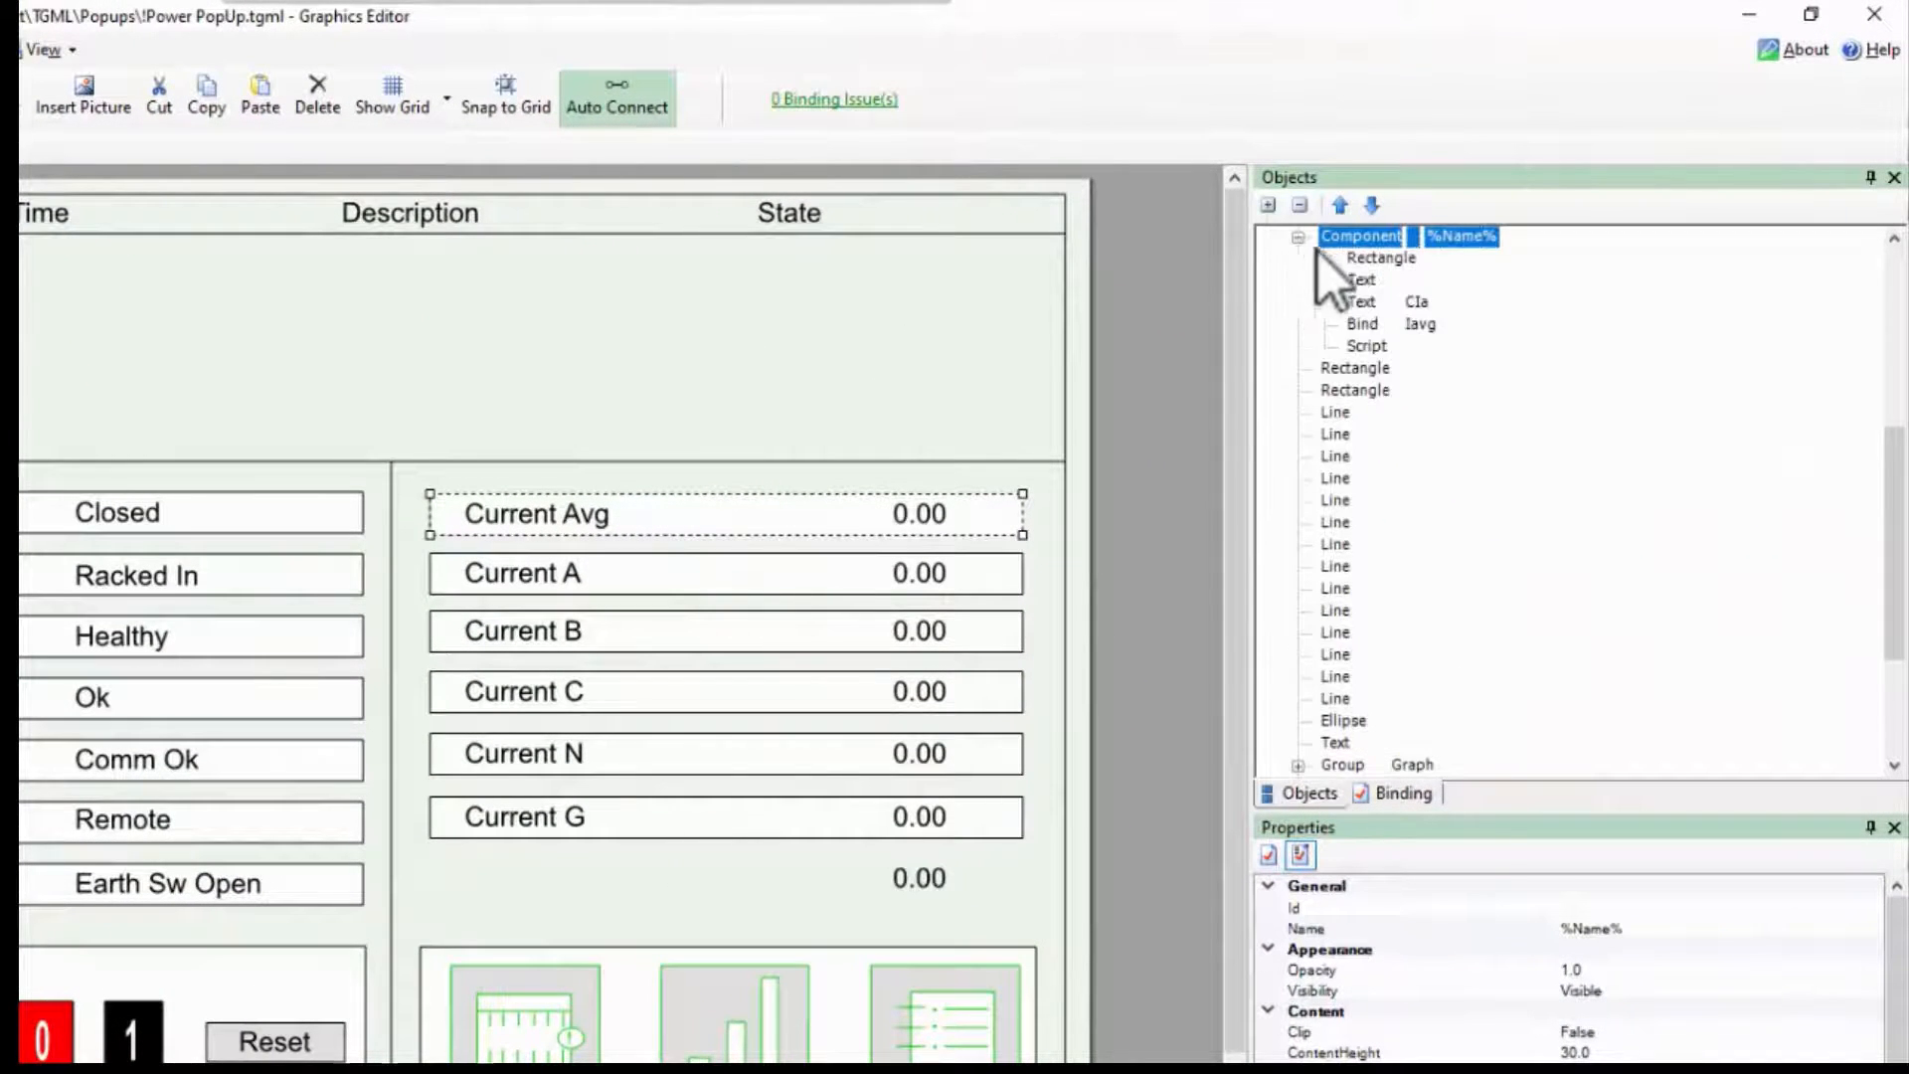
click(1365, 303)
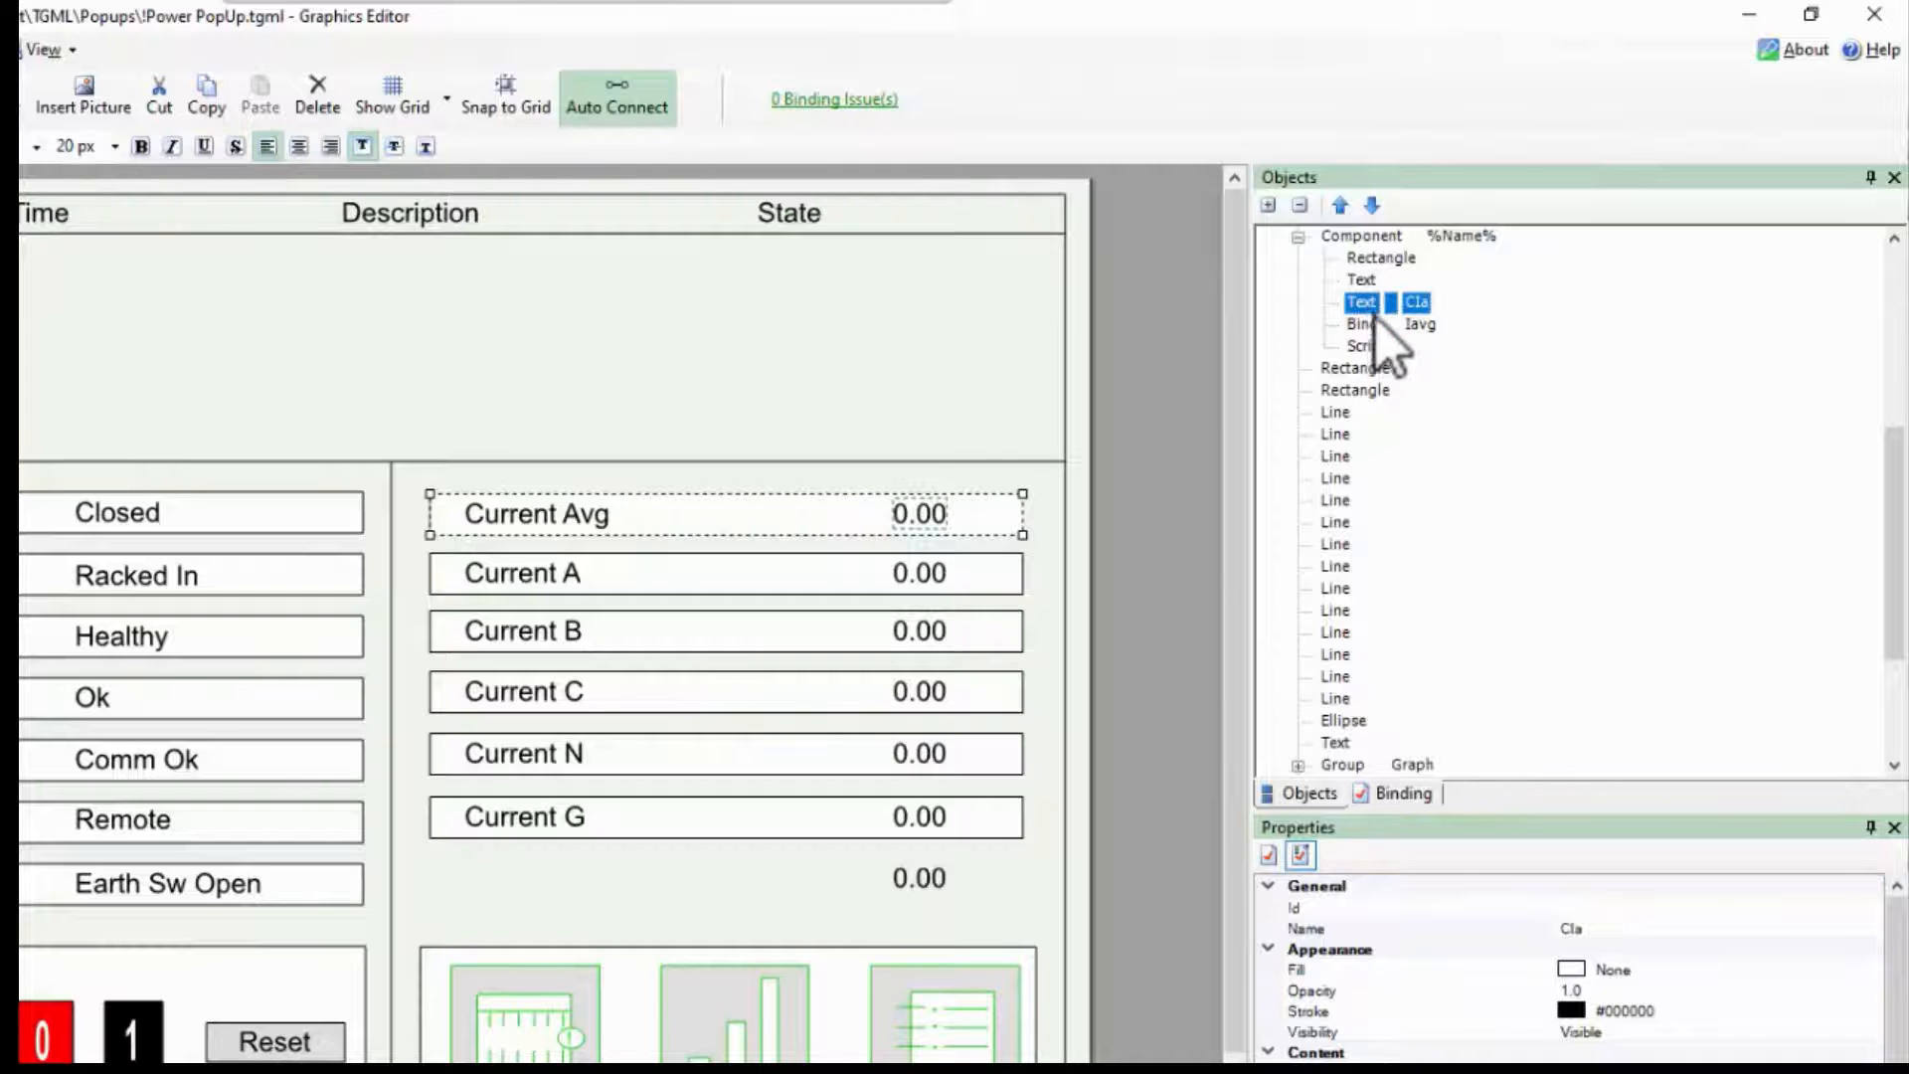
click(1377, 324)
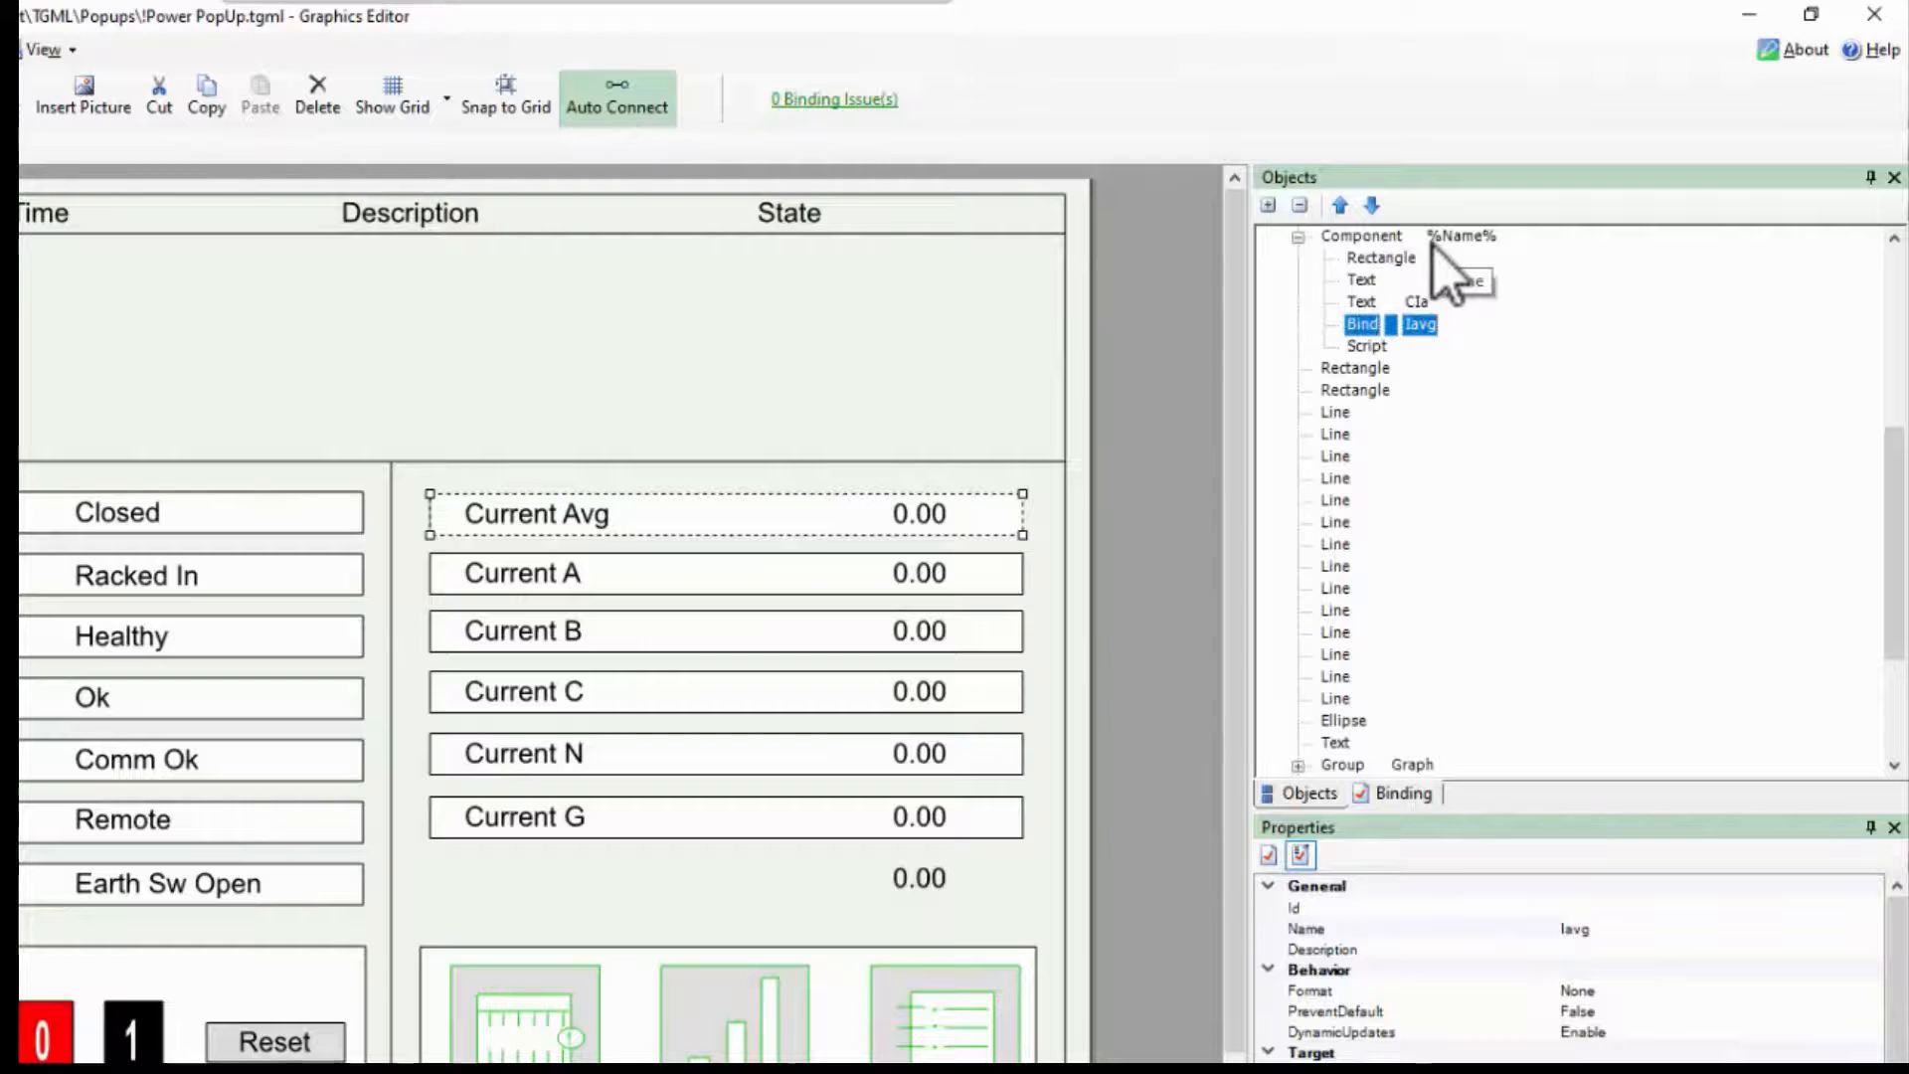
click(1365, 346)
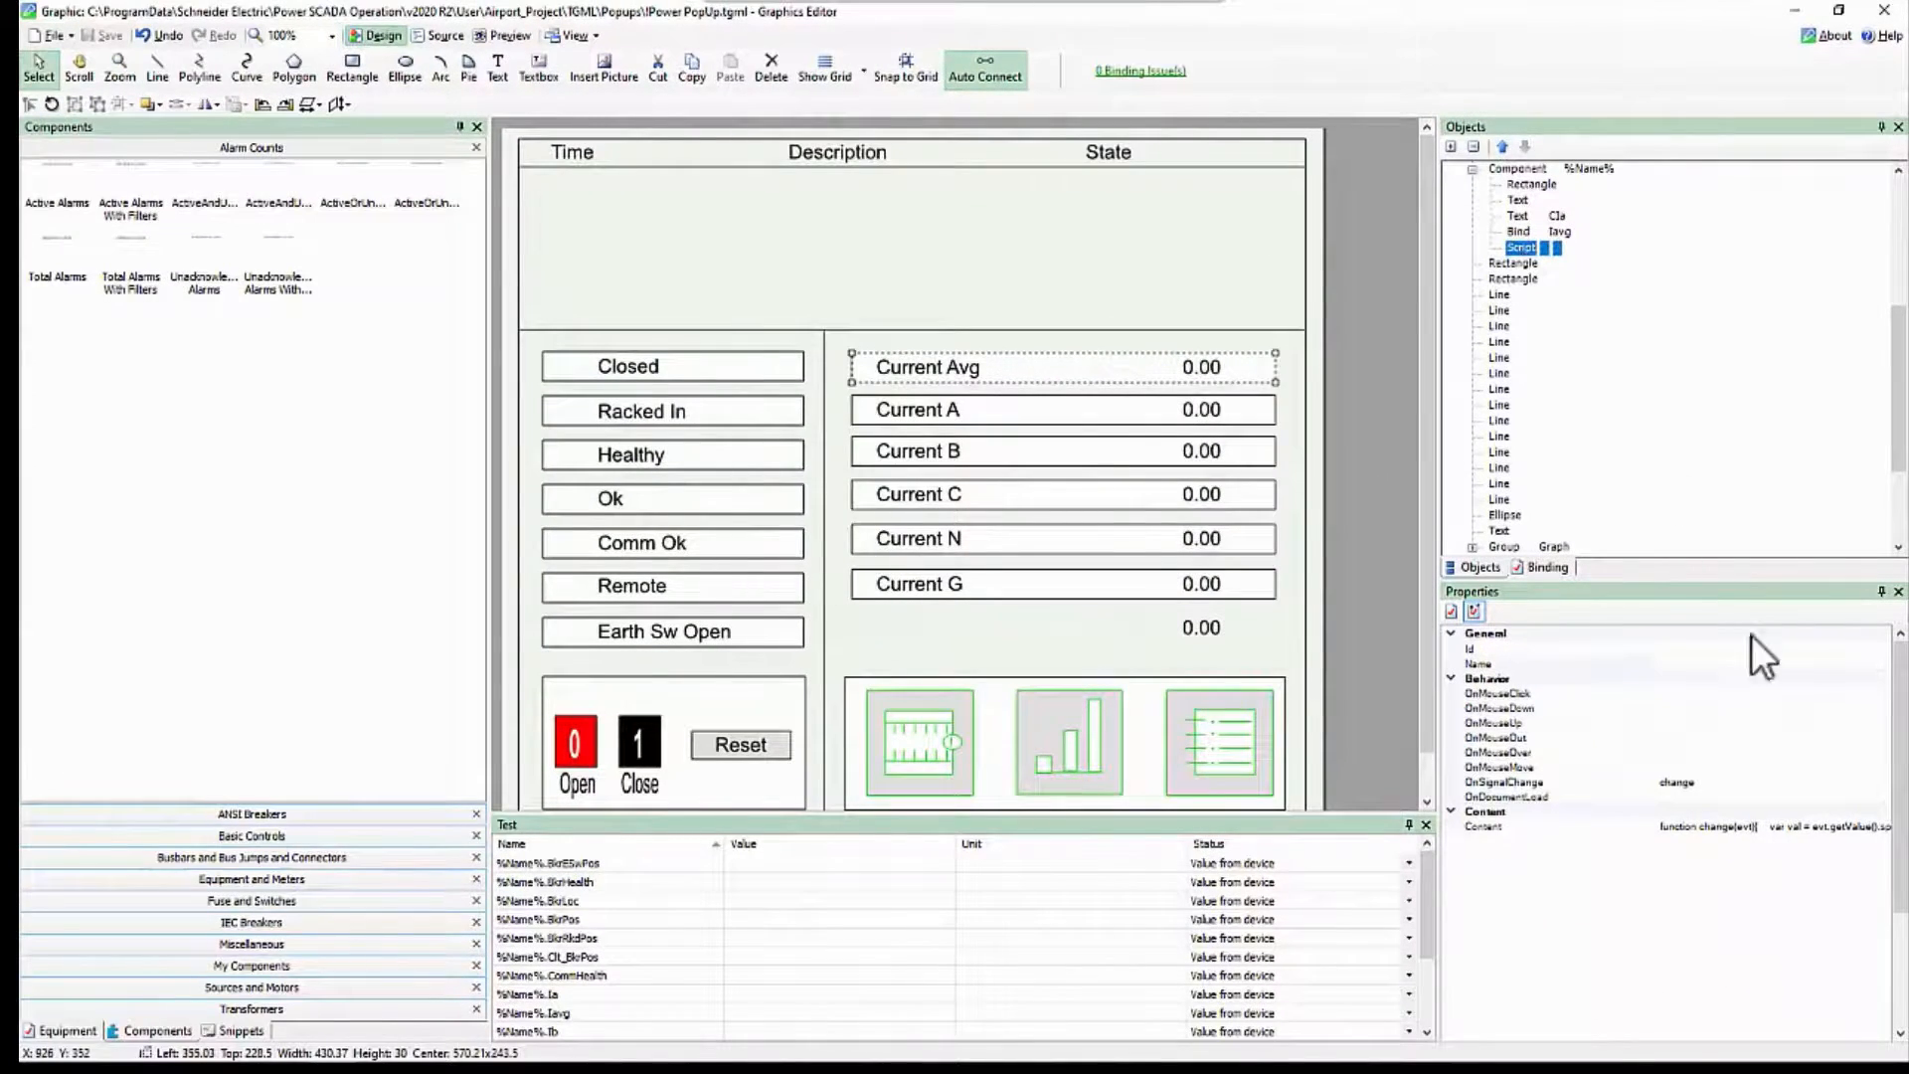
click(1877, 827)
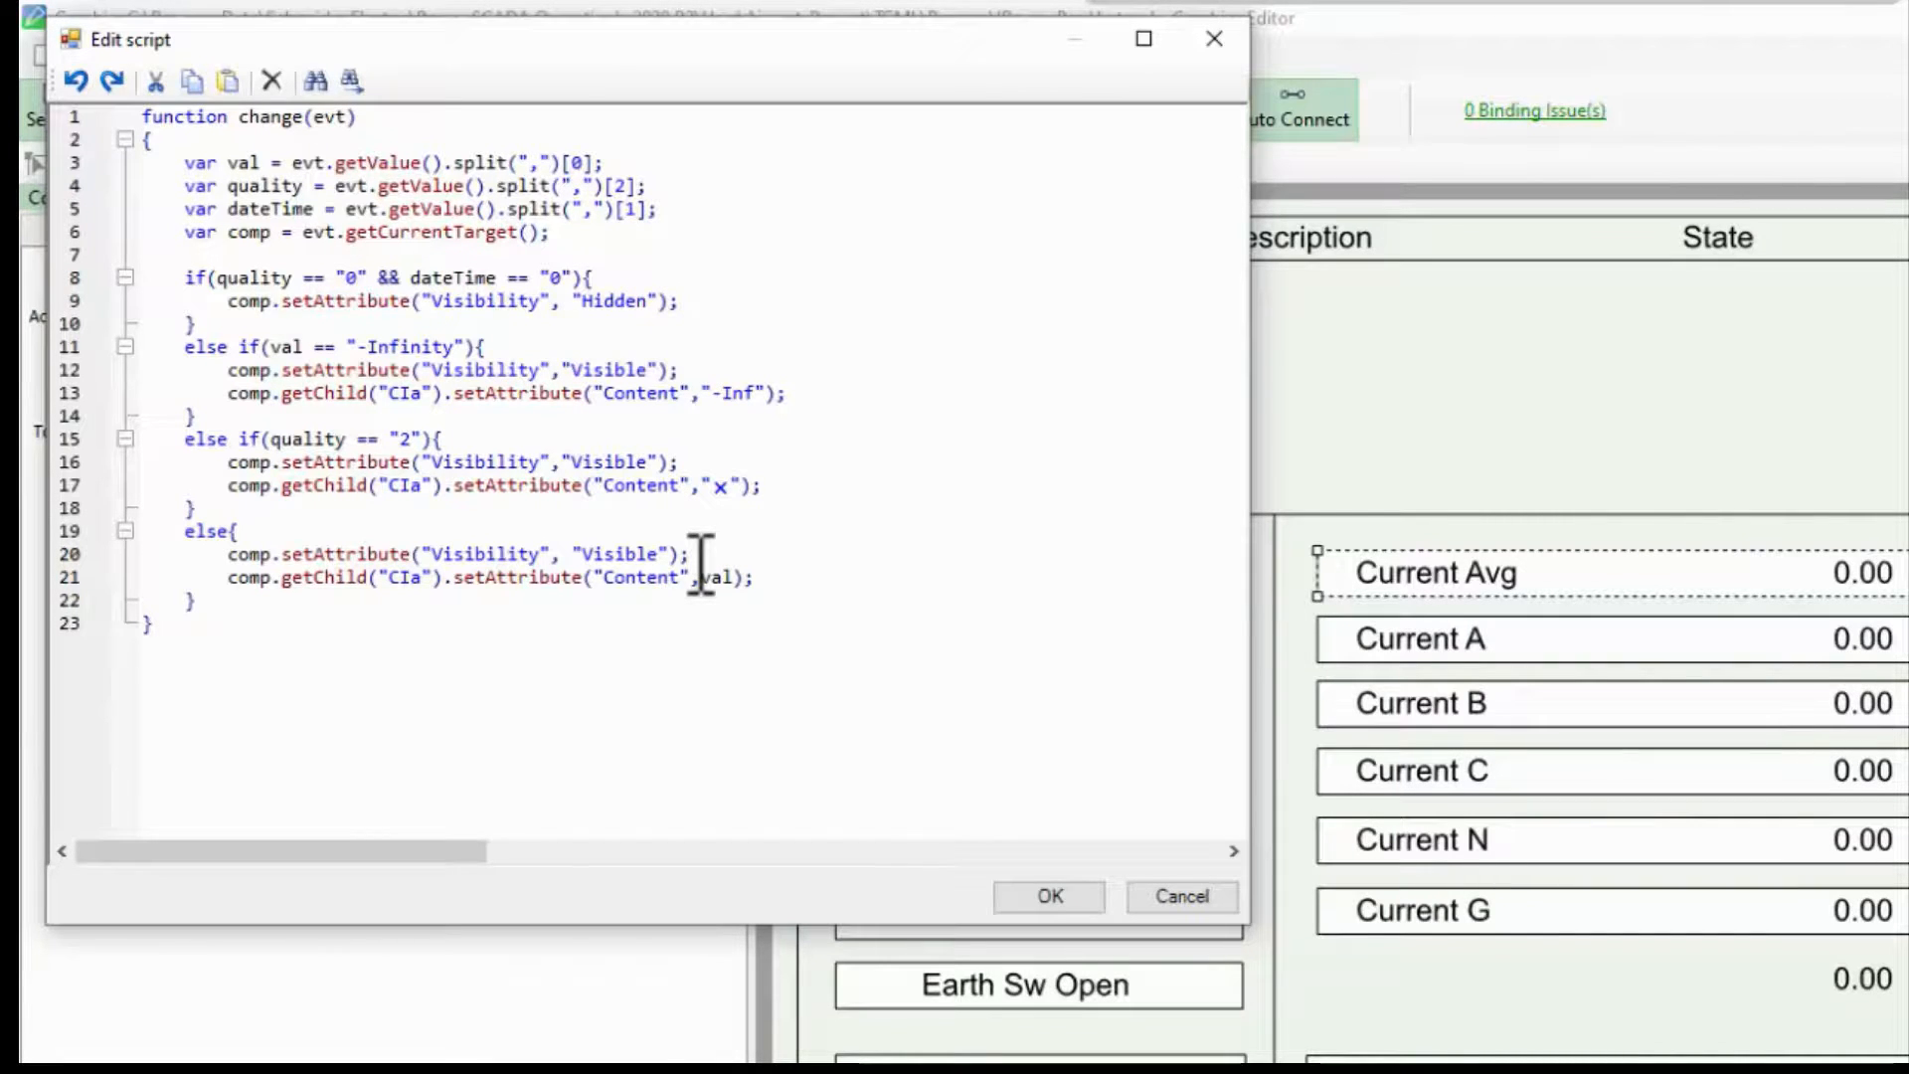
double_click(409, 580)
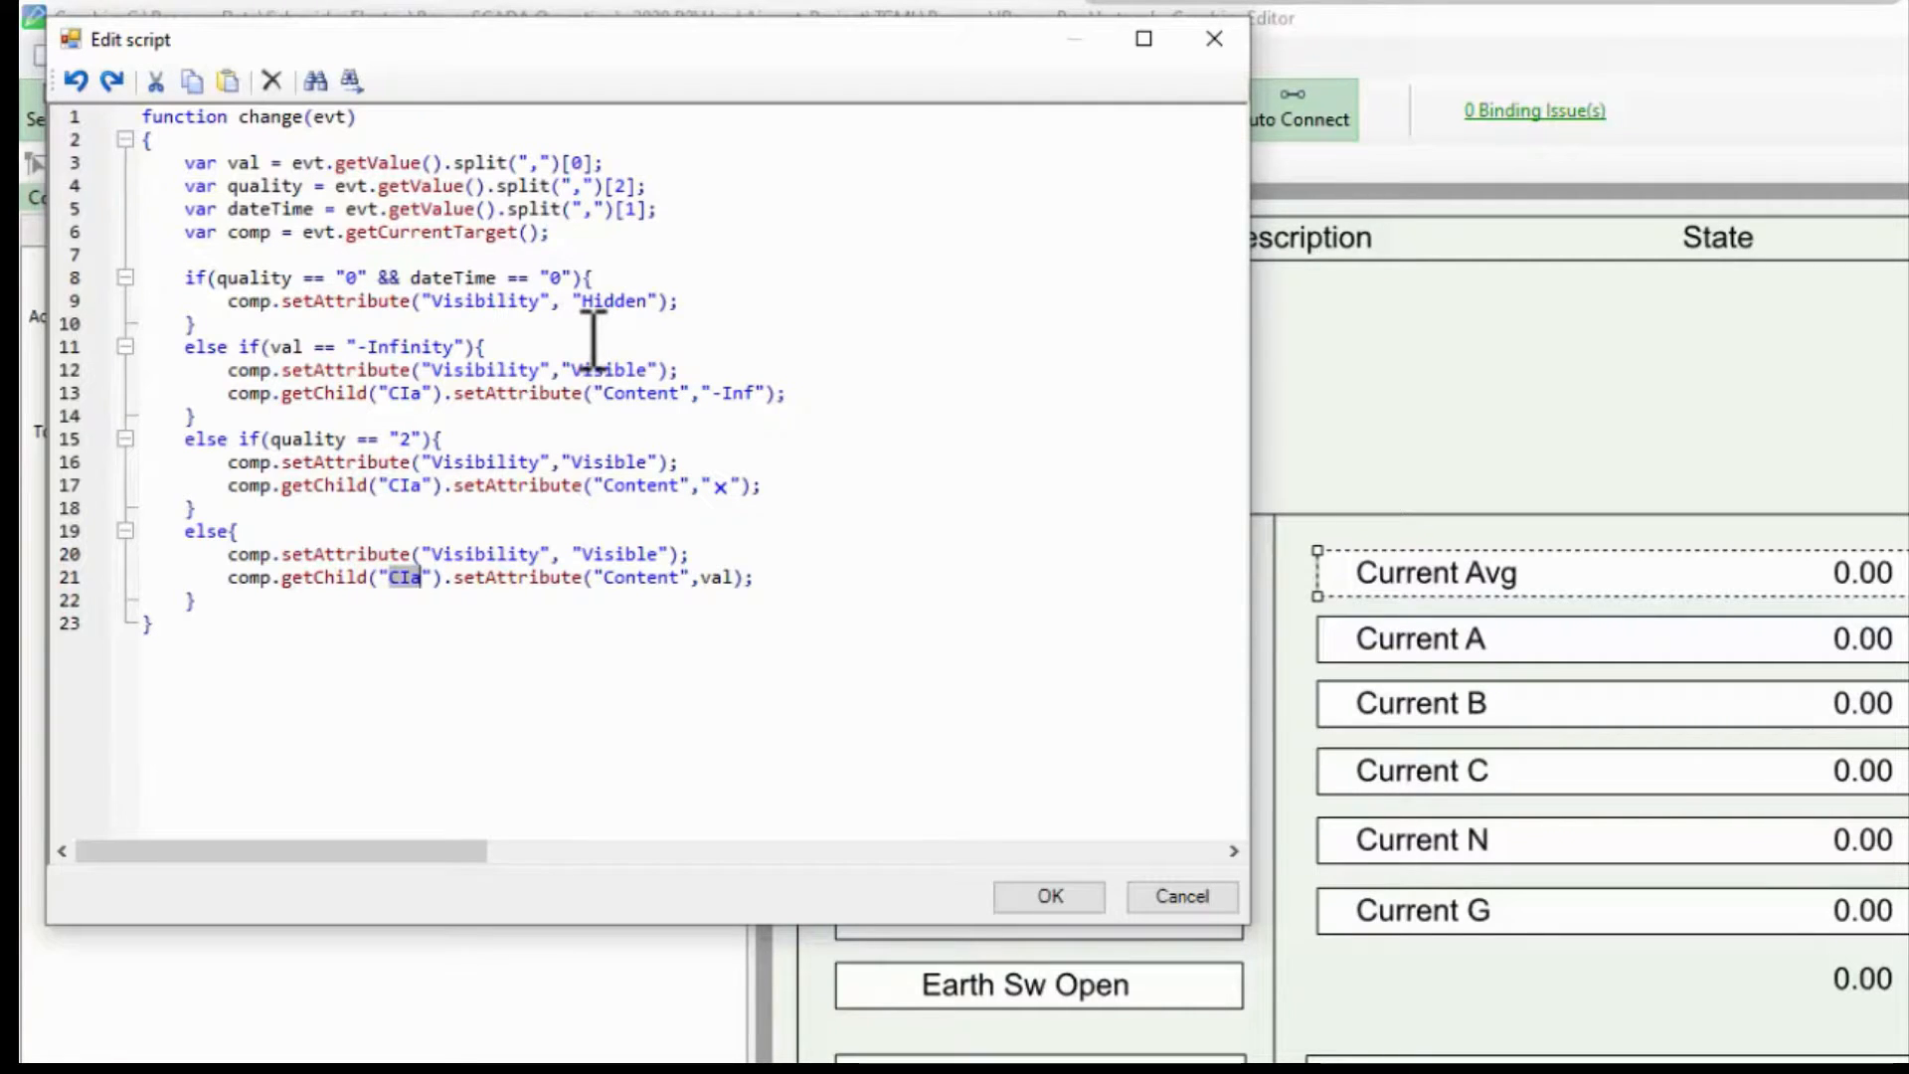
click(1214, 37)
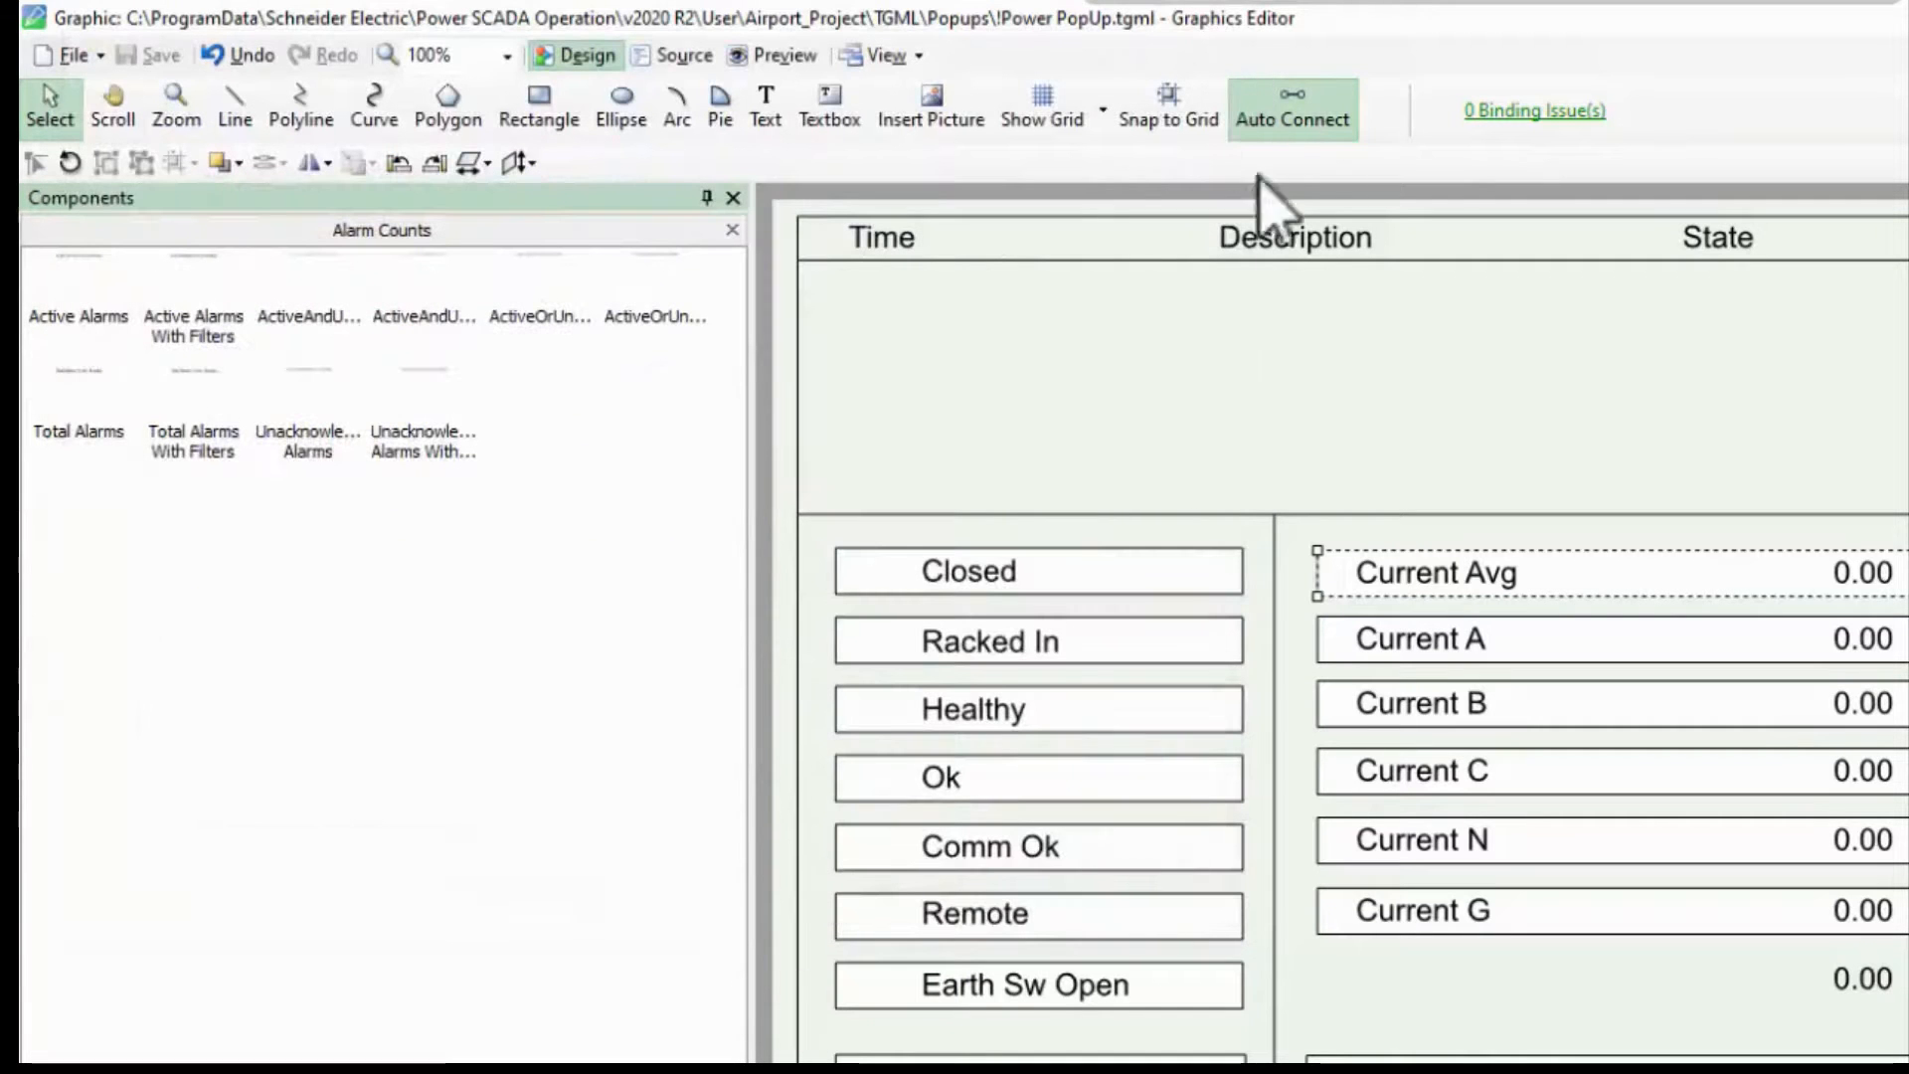